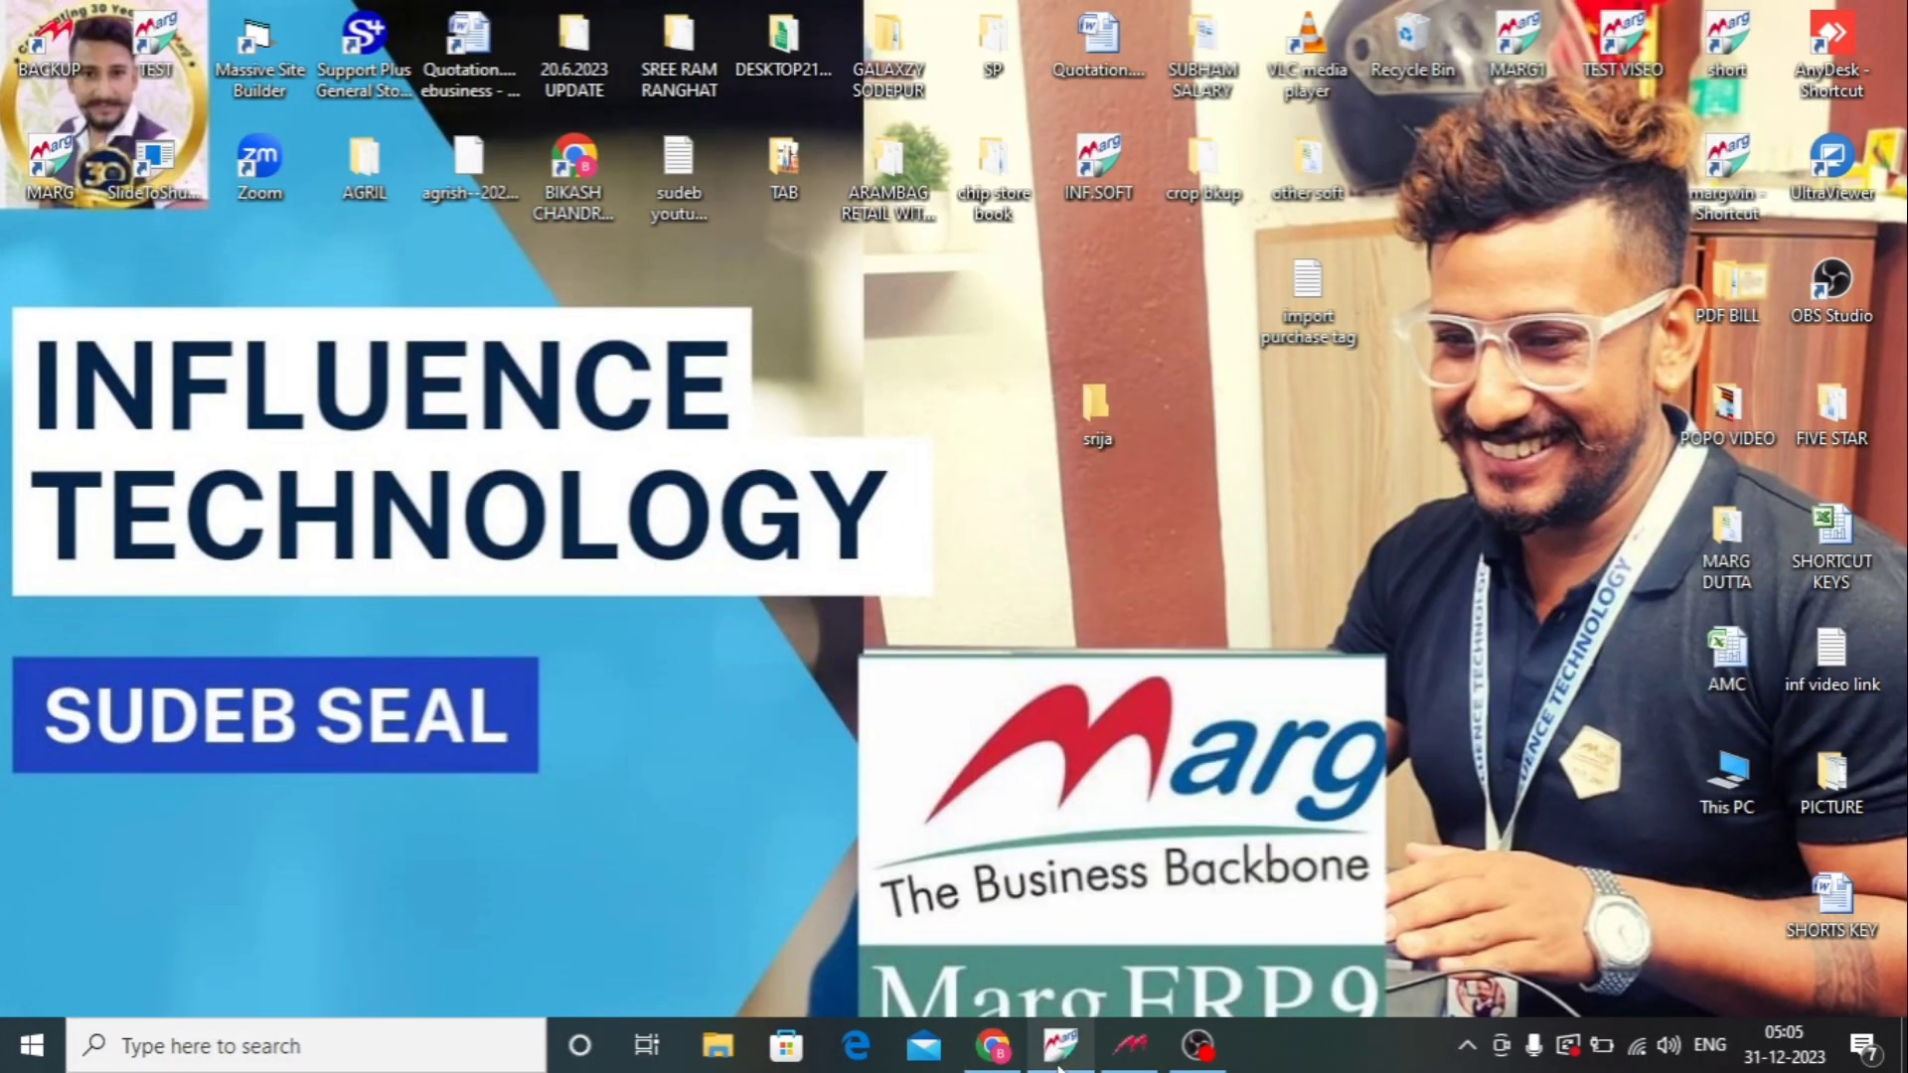
Open Marg ERP 9+ from the taskbar and clear the dashboard.
left_click(1062, 1057)
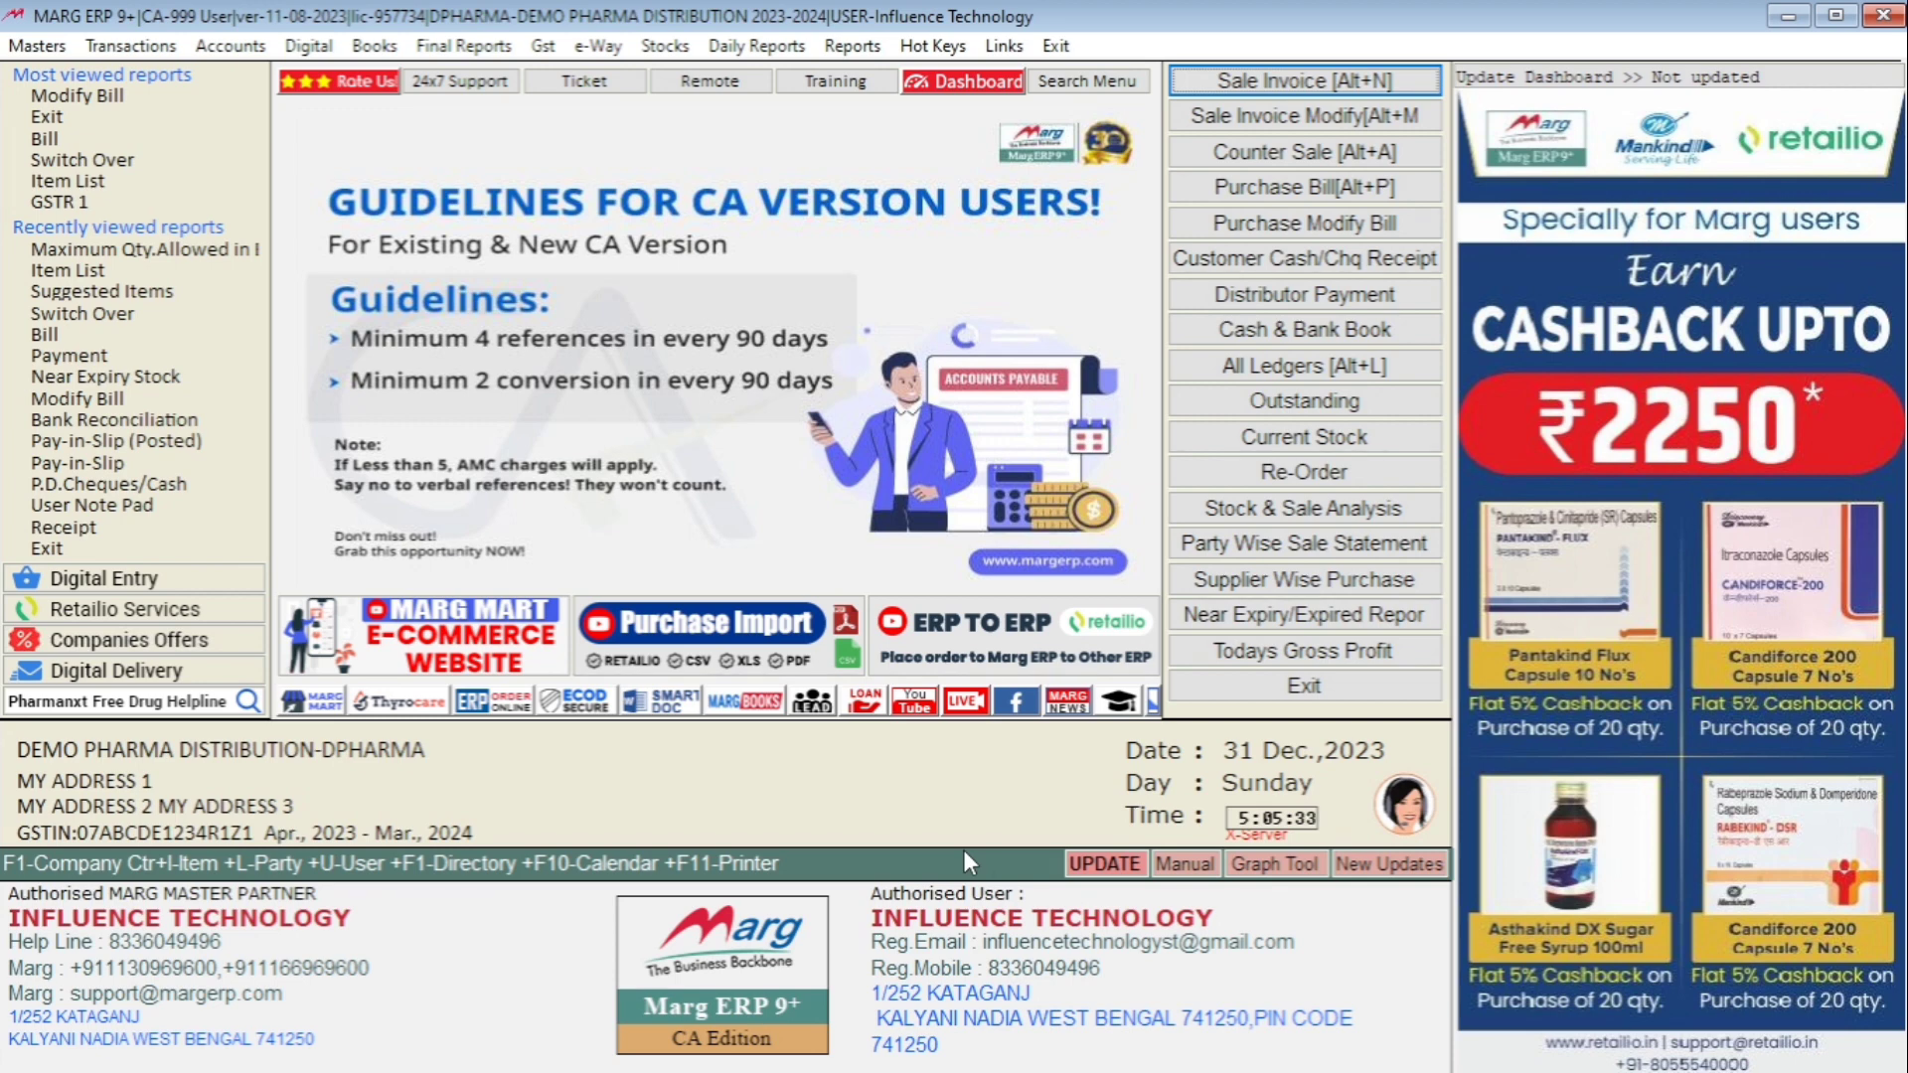
left_click(1320, 85)
key("Escape")
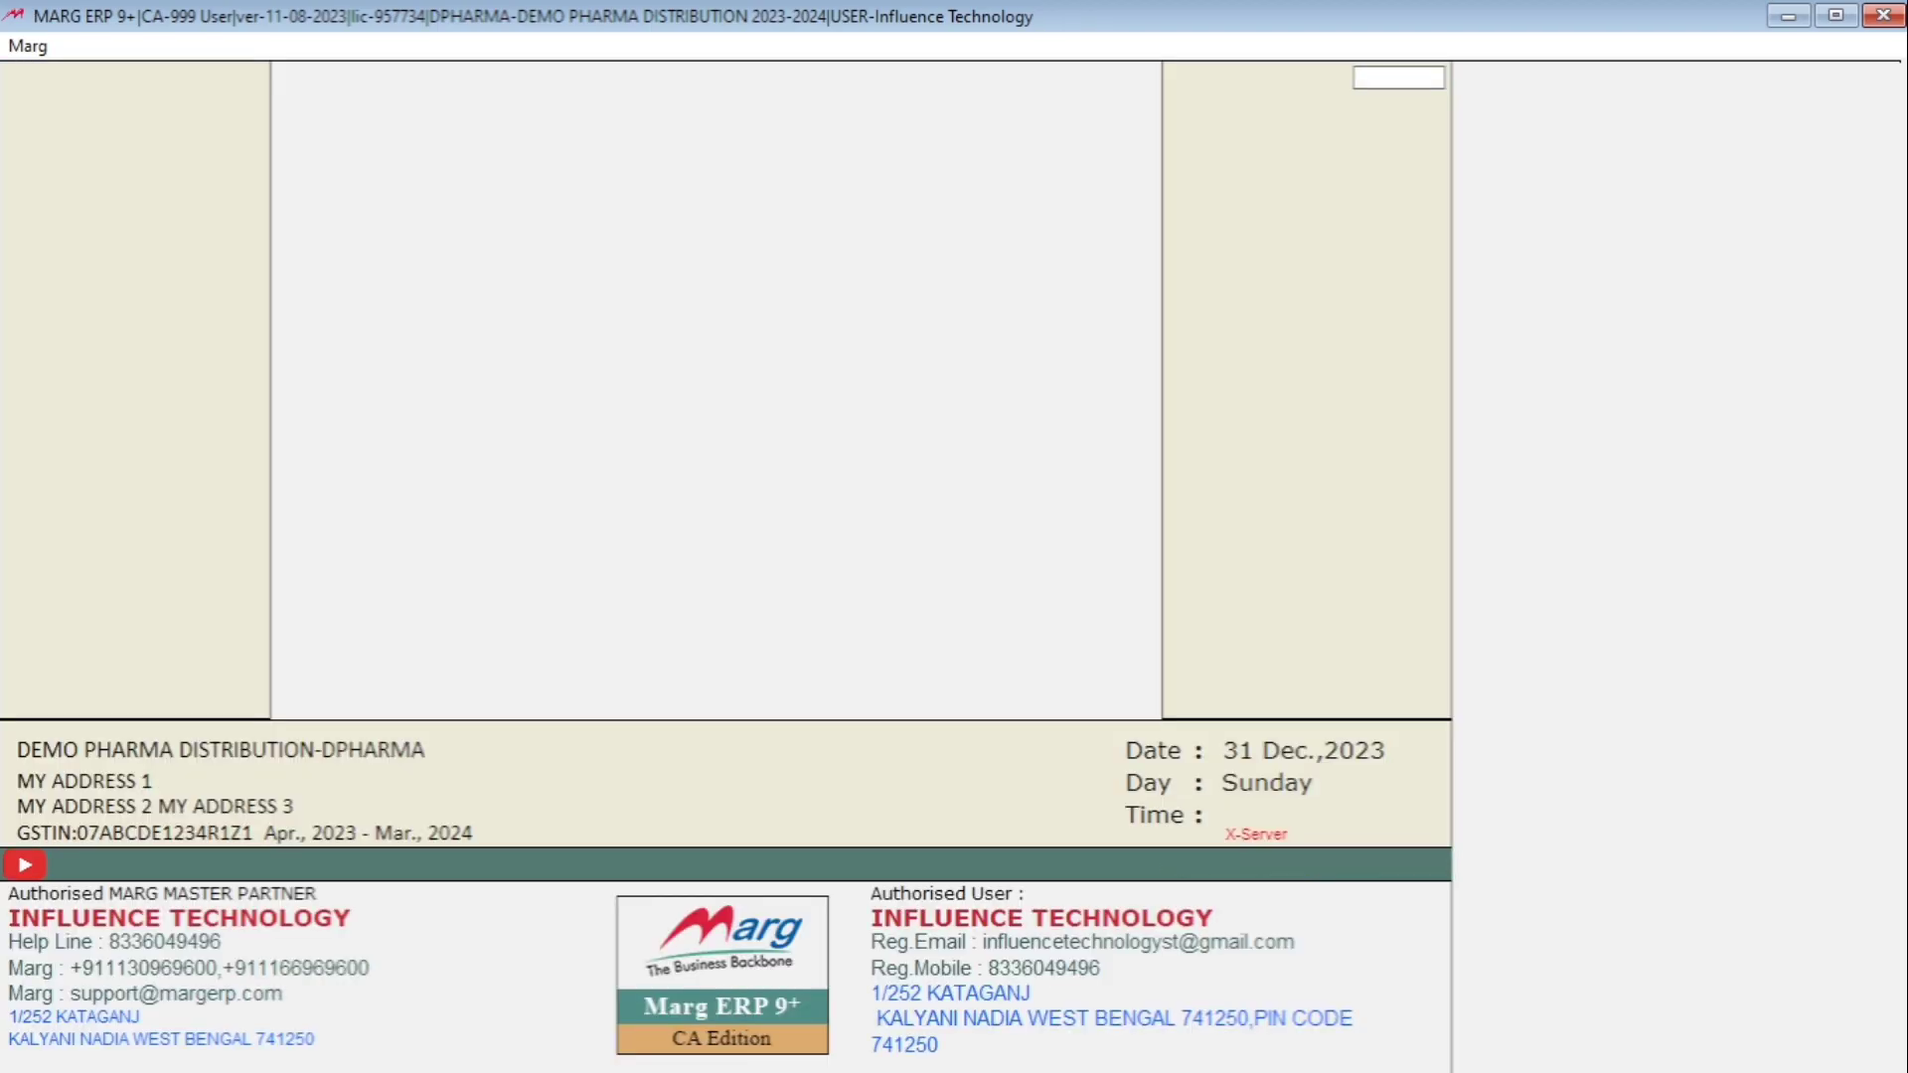
Start a new Retail Bill sale entry and choose the CASH ledger as the party.
key("alt+t")
key("Right")
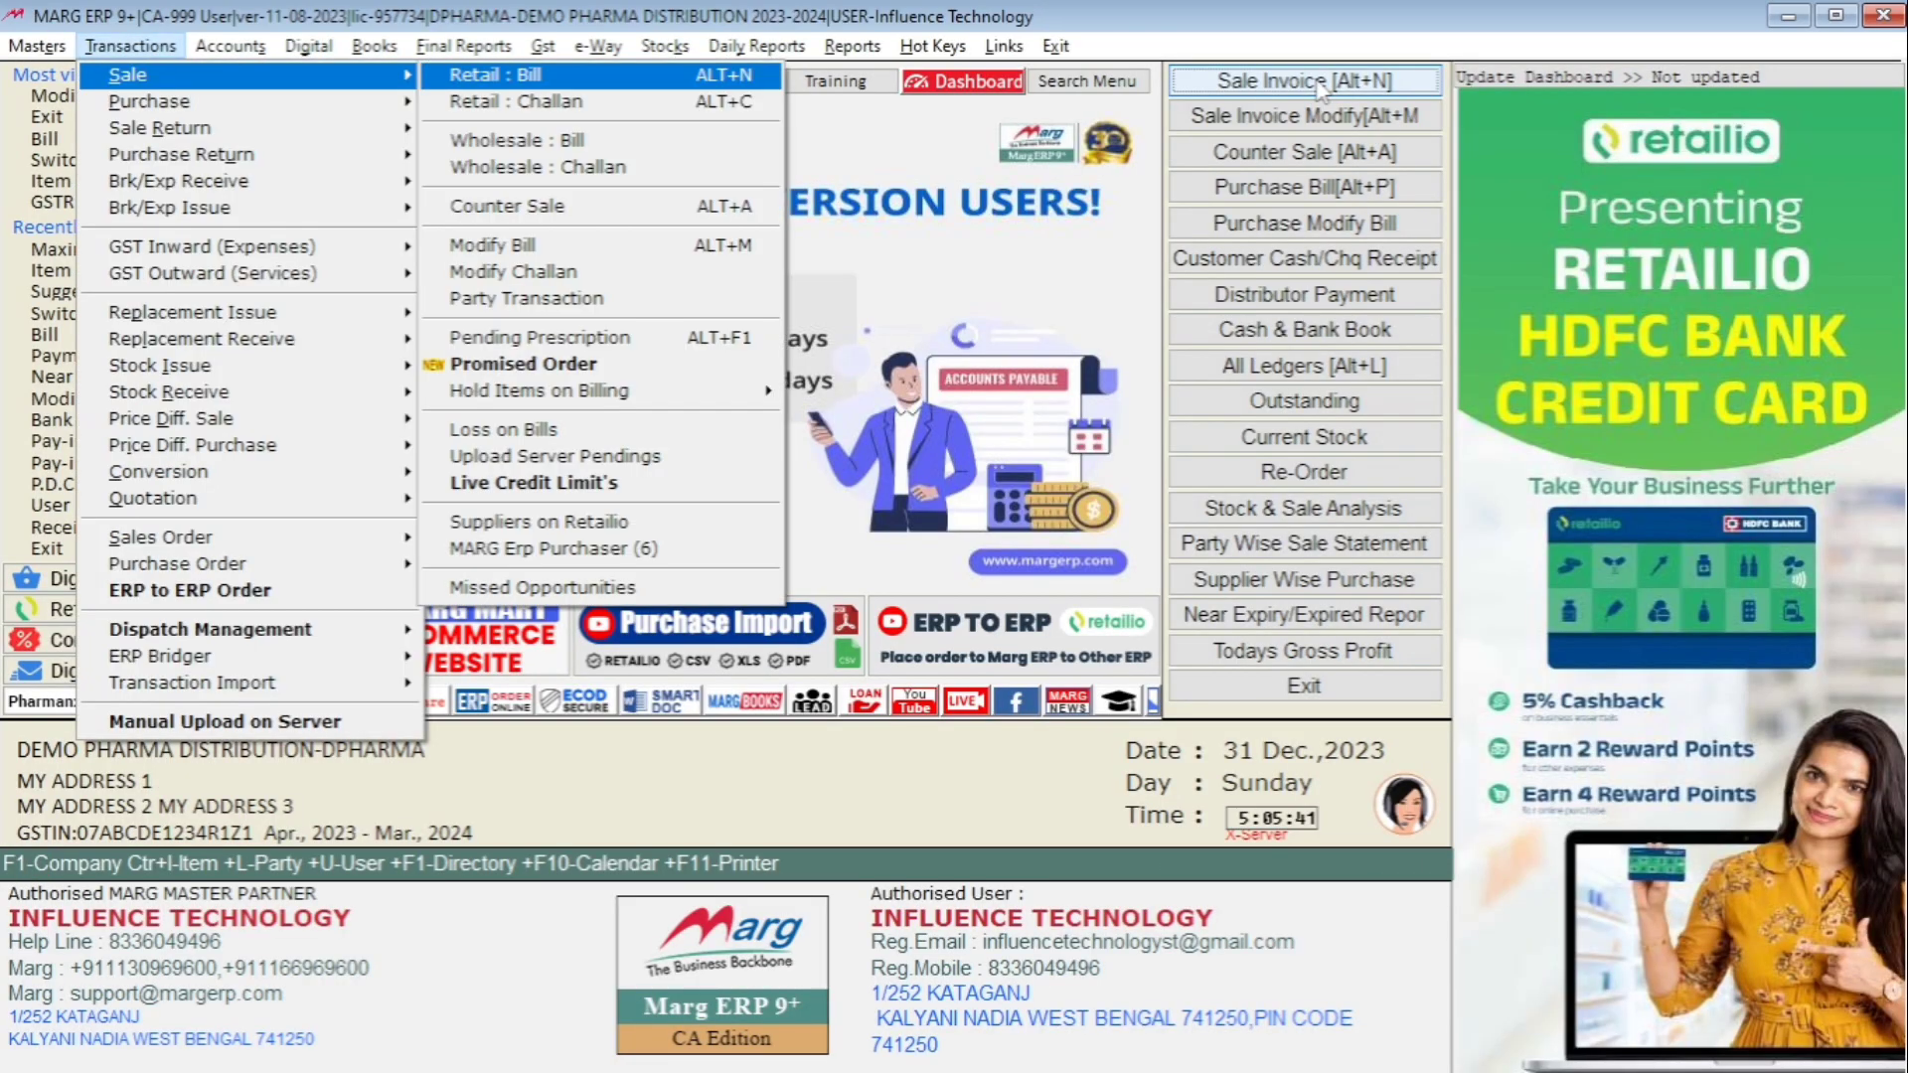
key("Down")
key("Return")
key("Return")
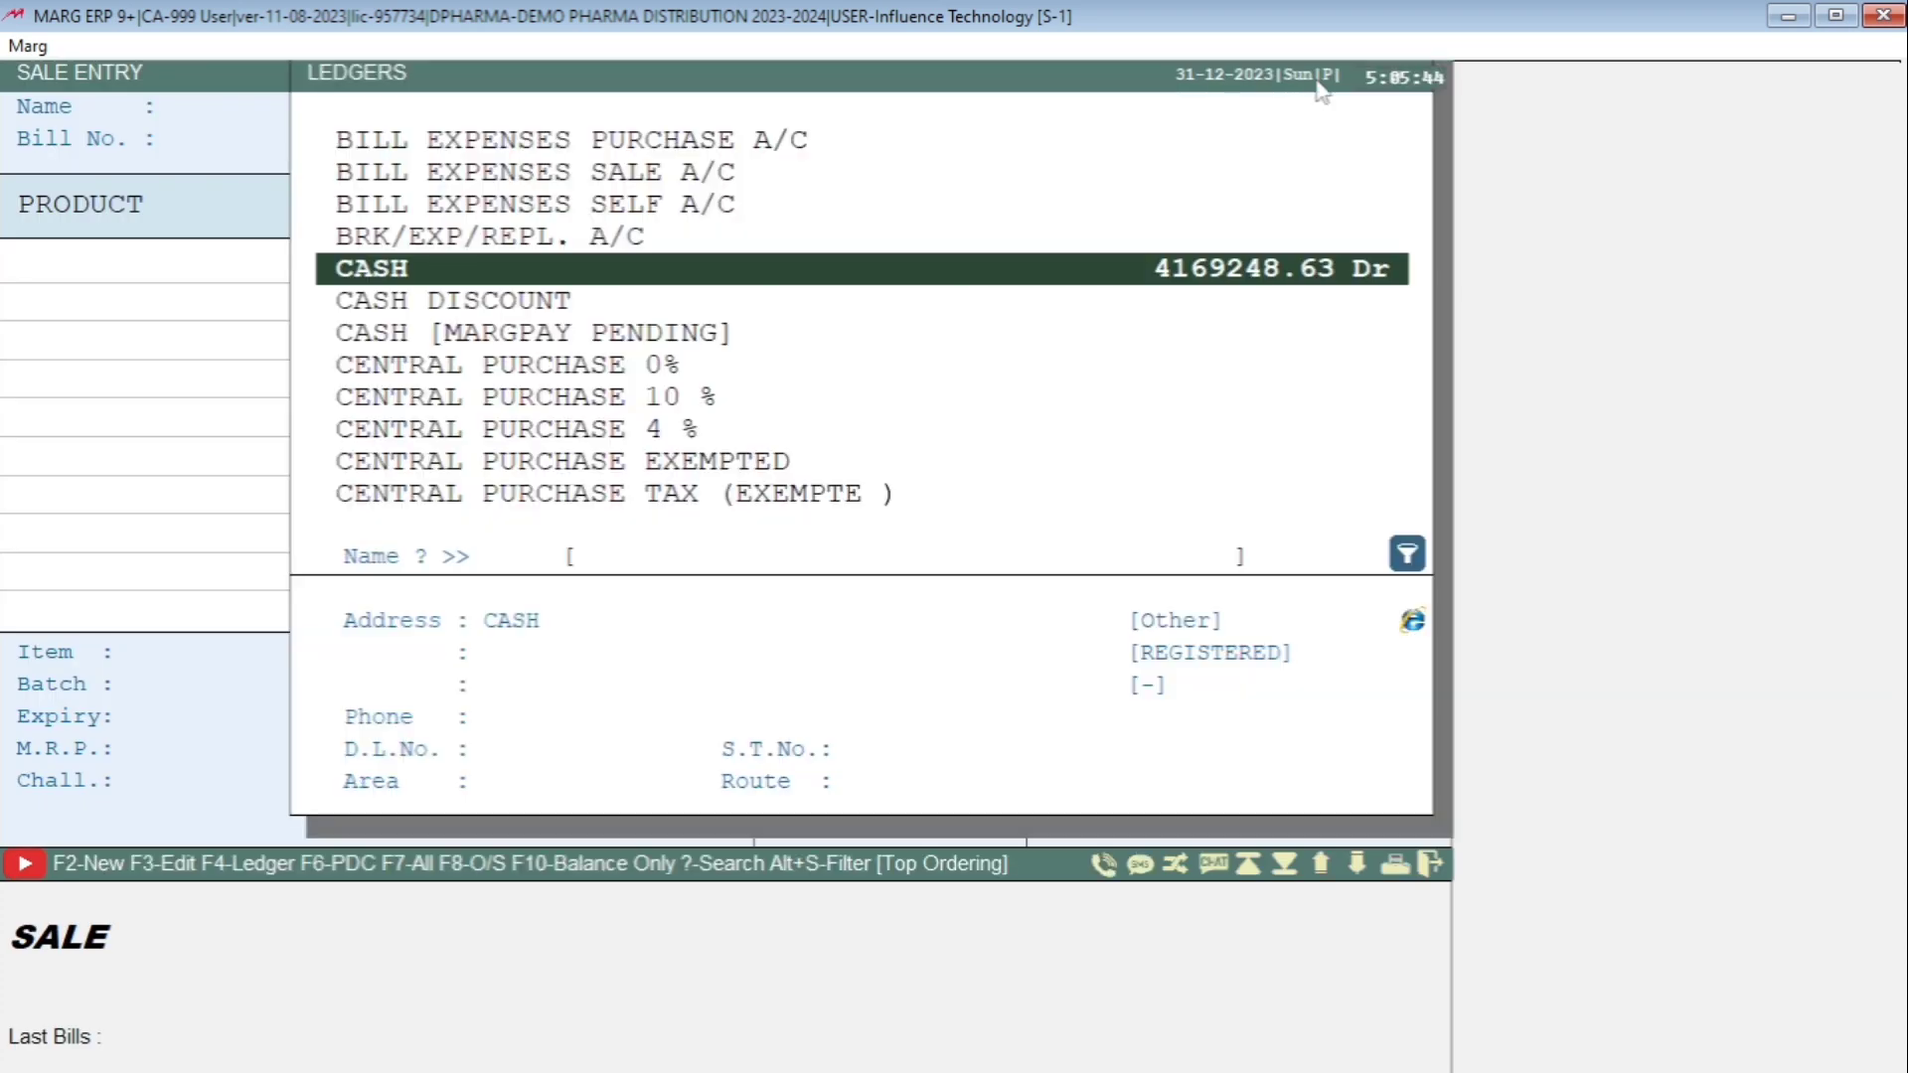
key("Return")
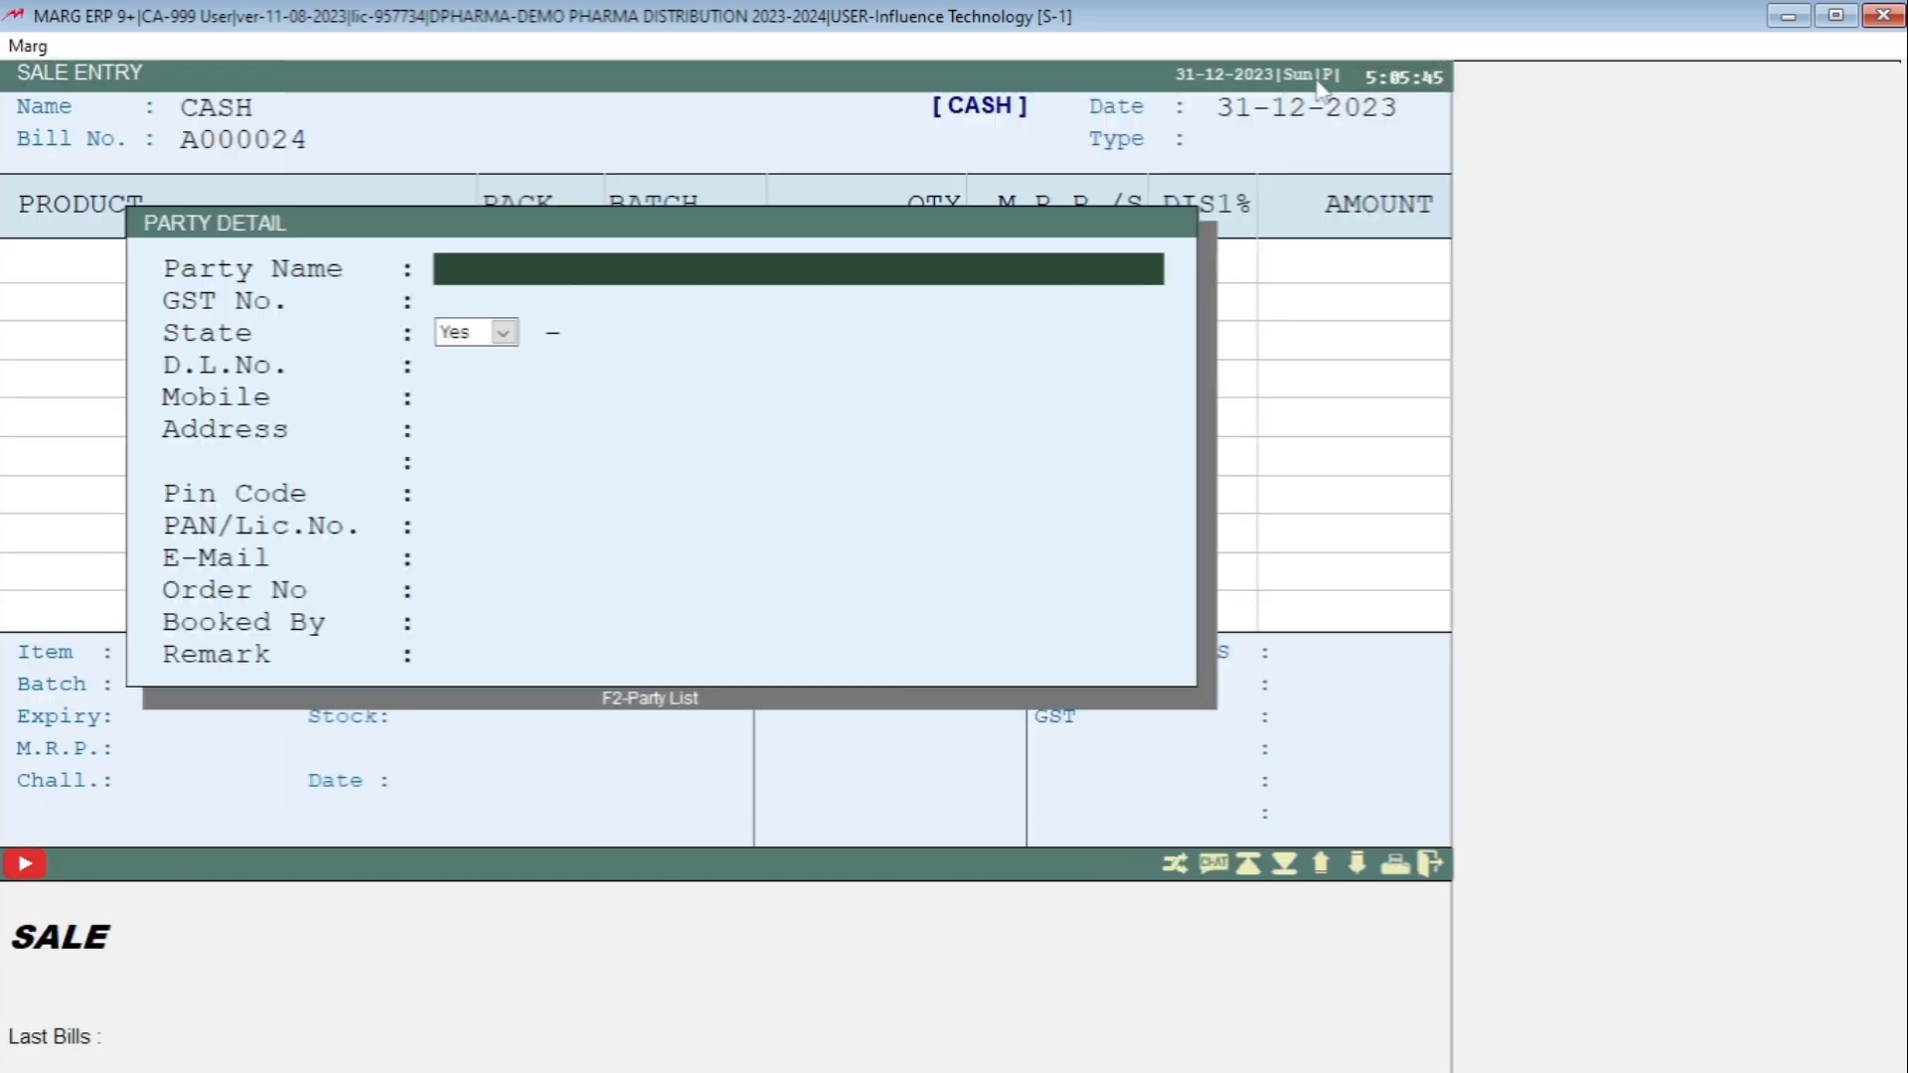
Skip the party details and add ACNEDERM LOT 20ML as the first bill item.
key("Escape")
key("Return")
key("Return")
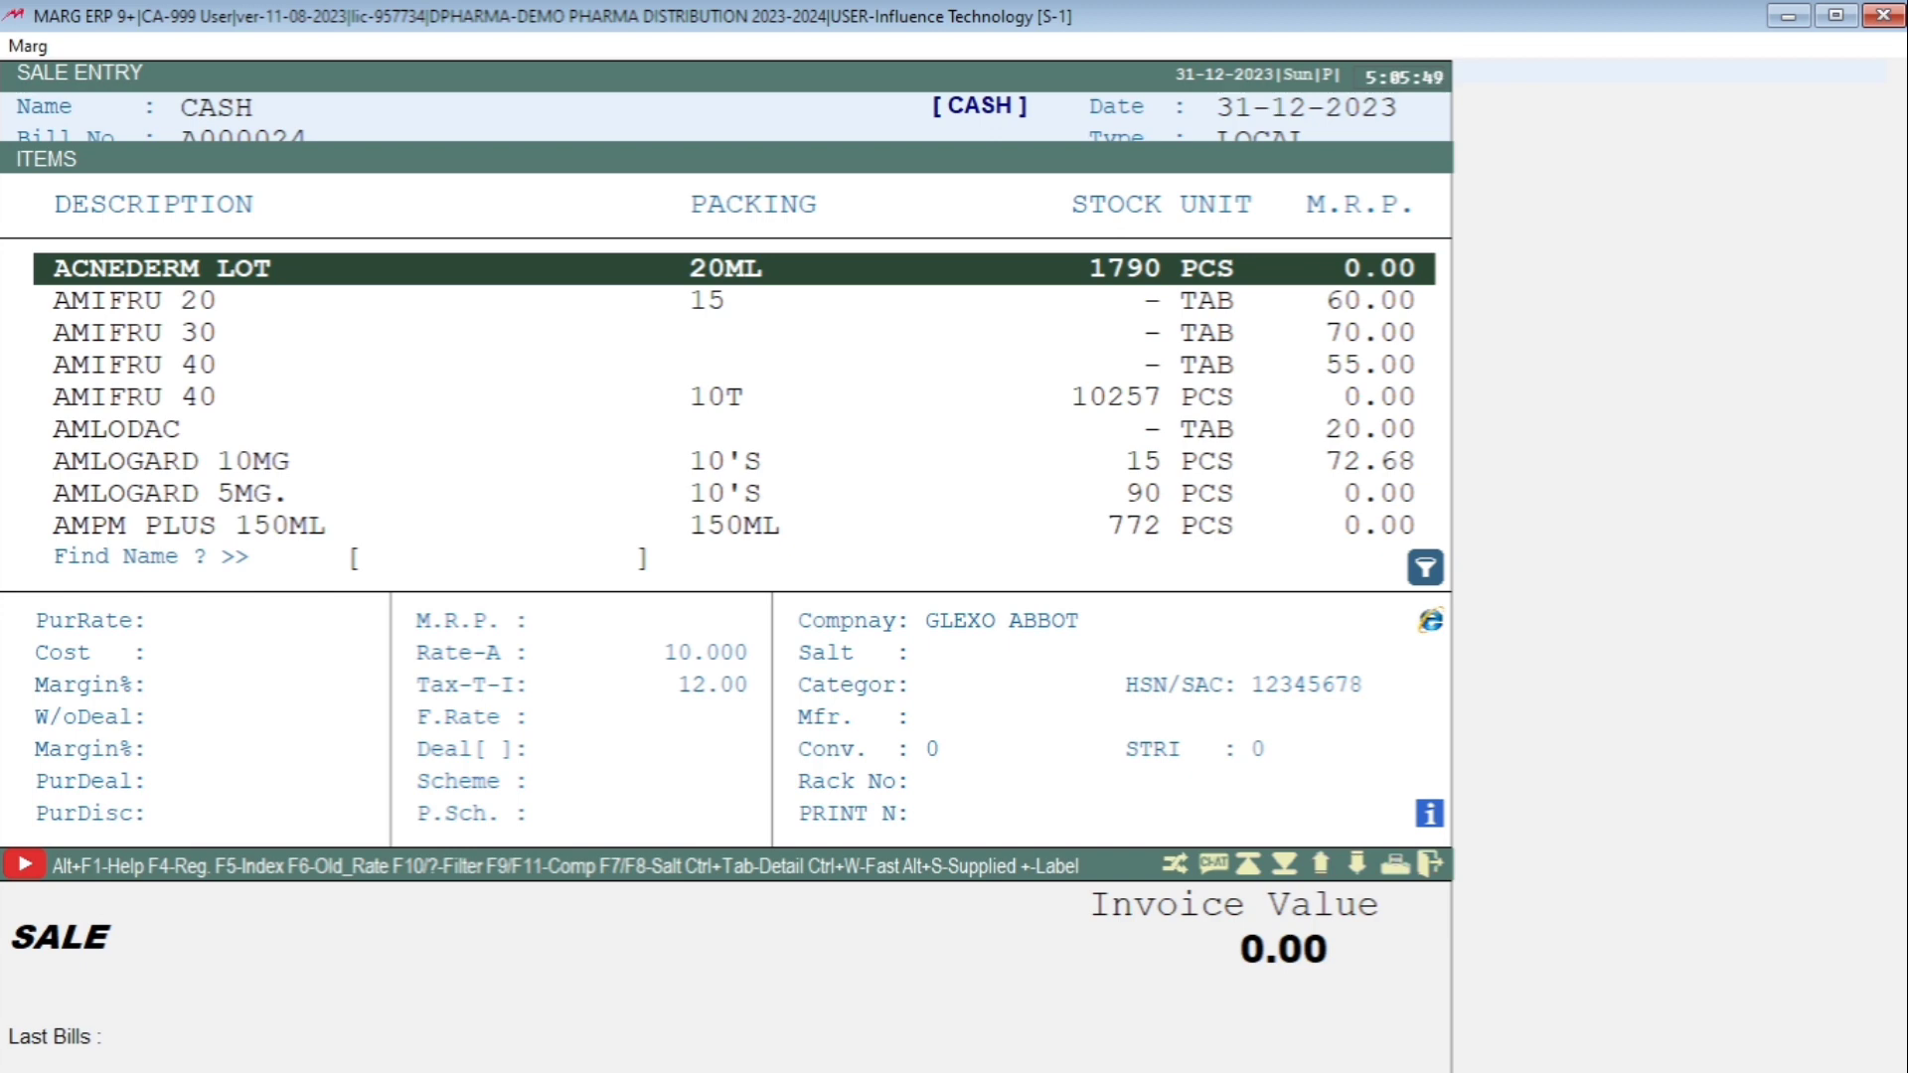
key("Return")
Try to bill ACNEDERM LOT at quantities of 5, 2 and 1, and return to the item list.
key("Return")
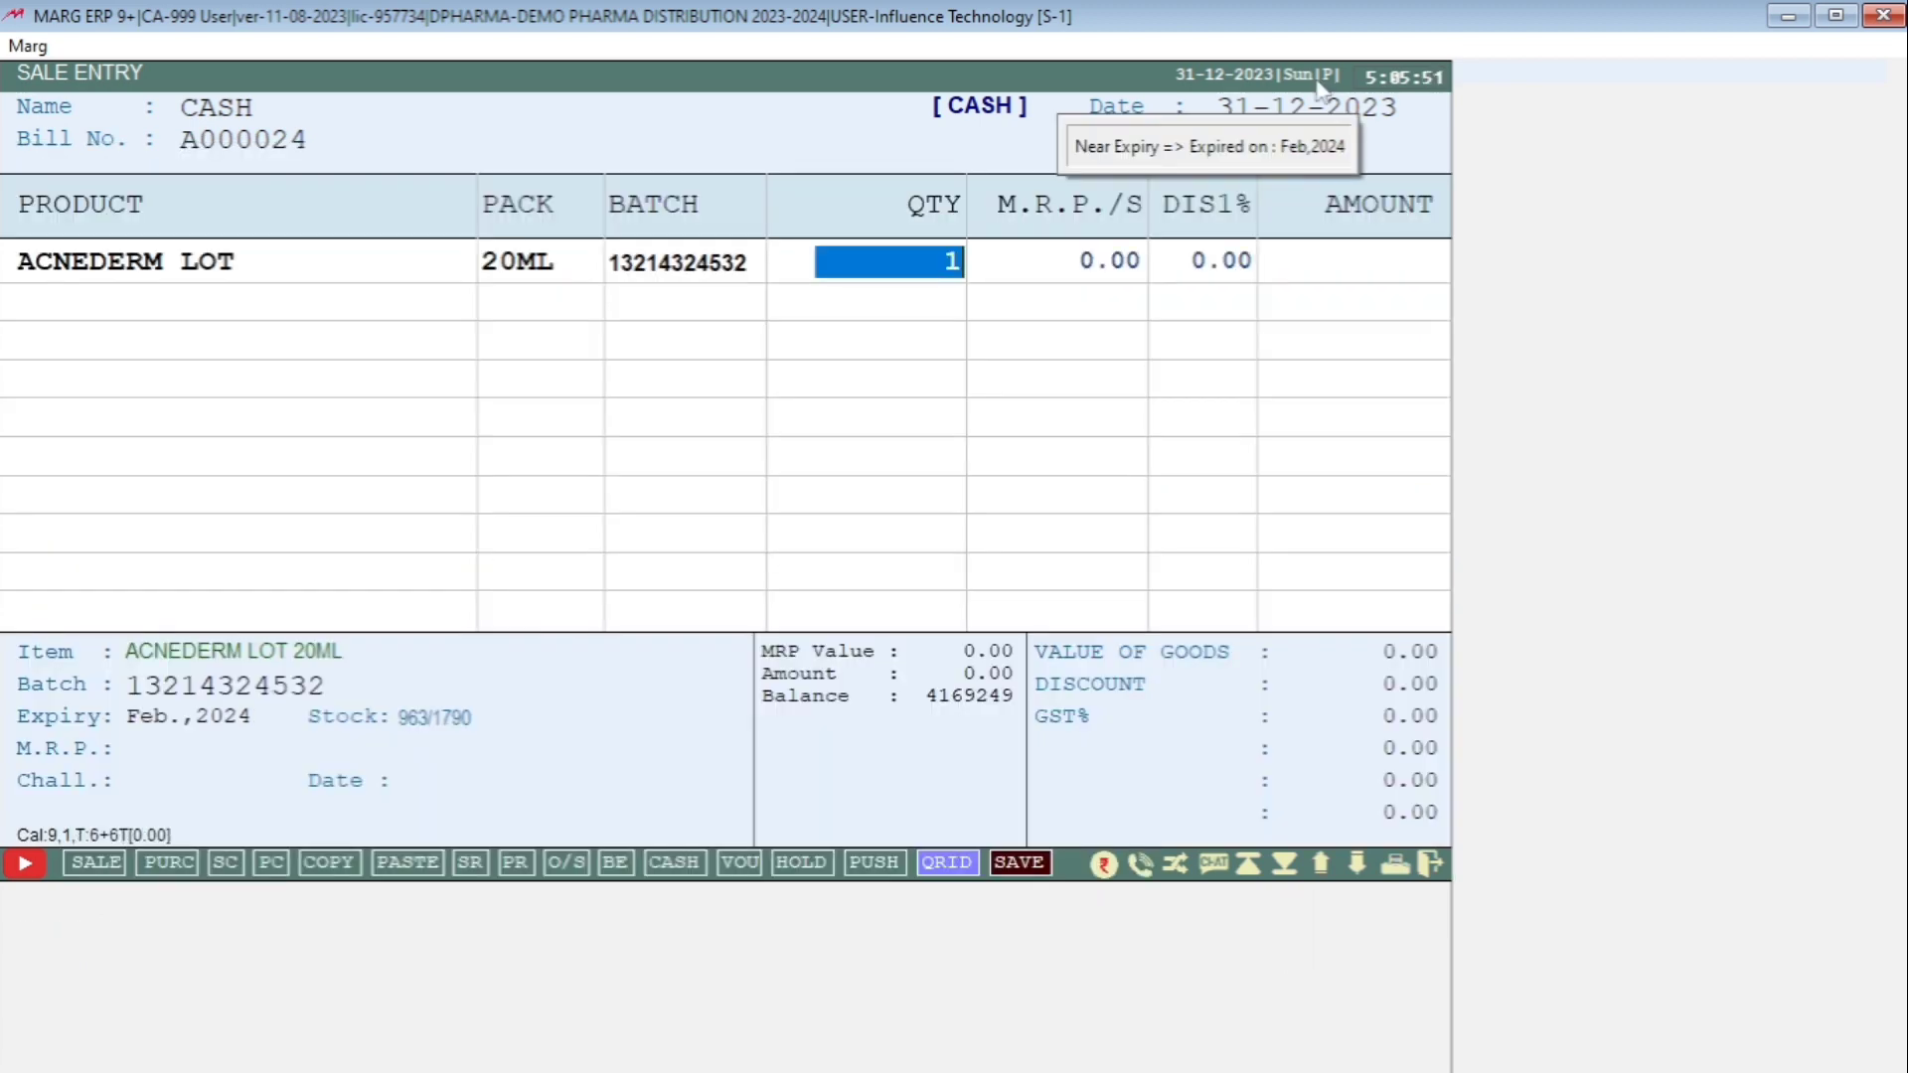
type("5")
key("Return")
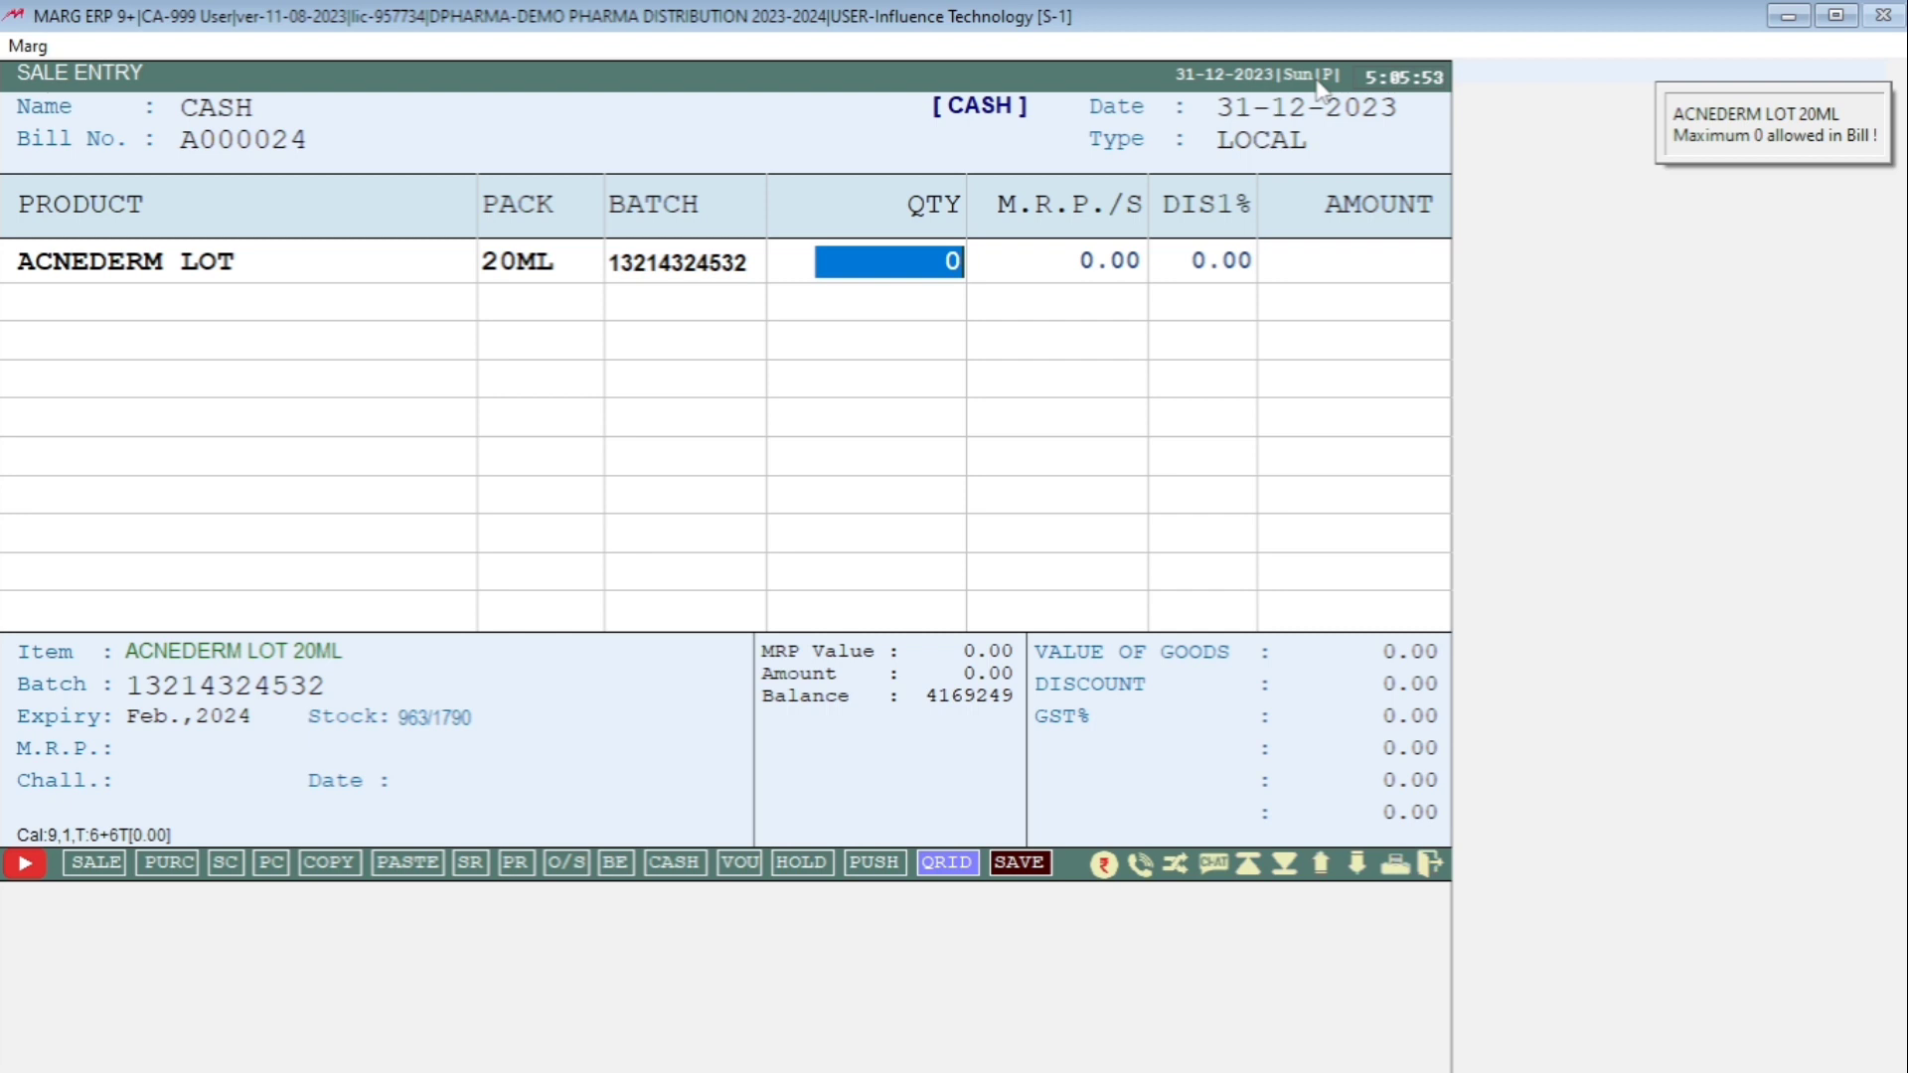
type("2")
key("Return")
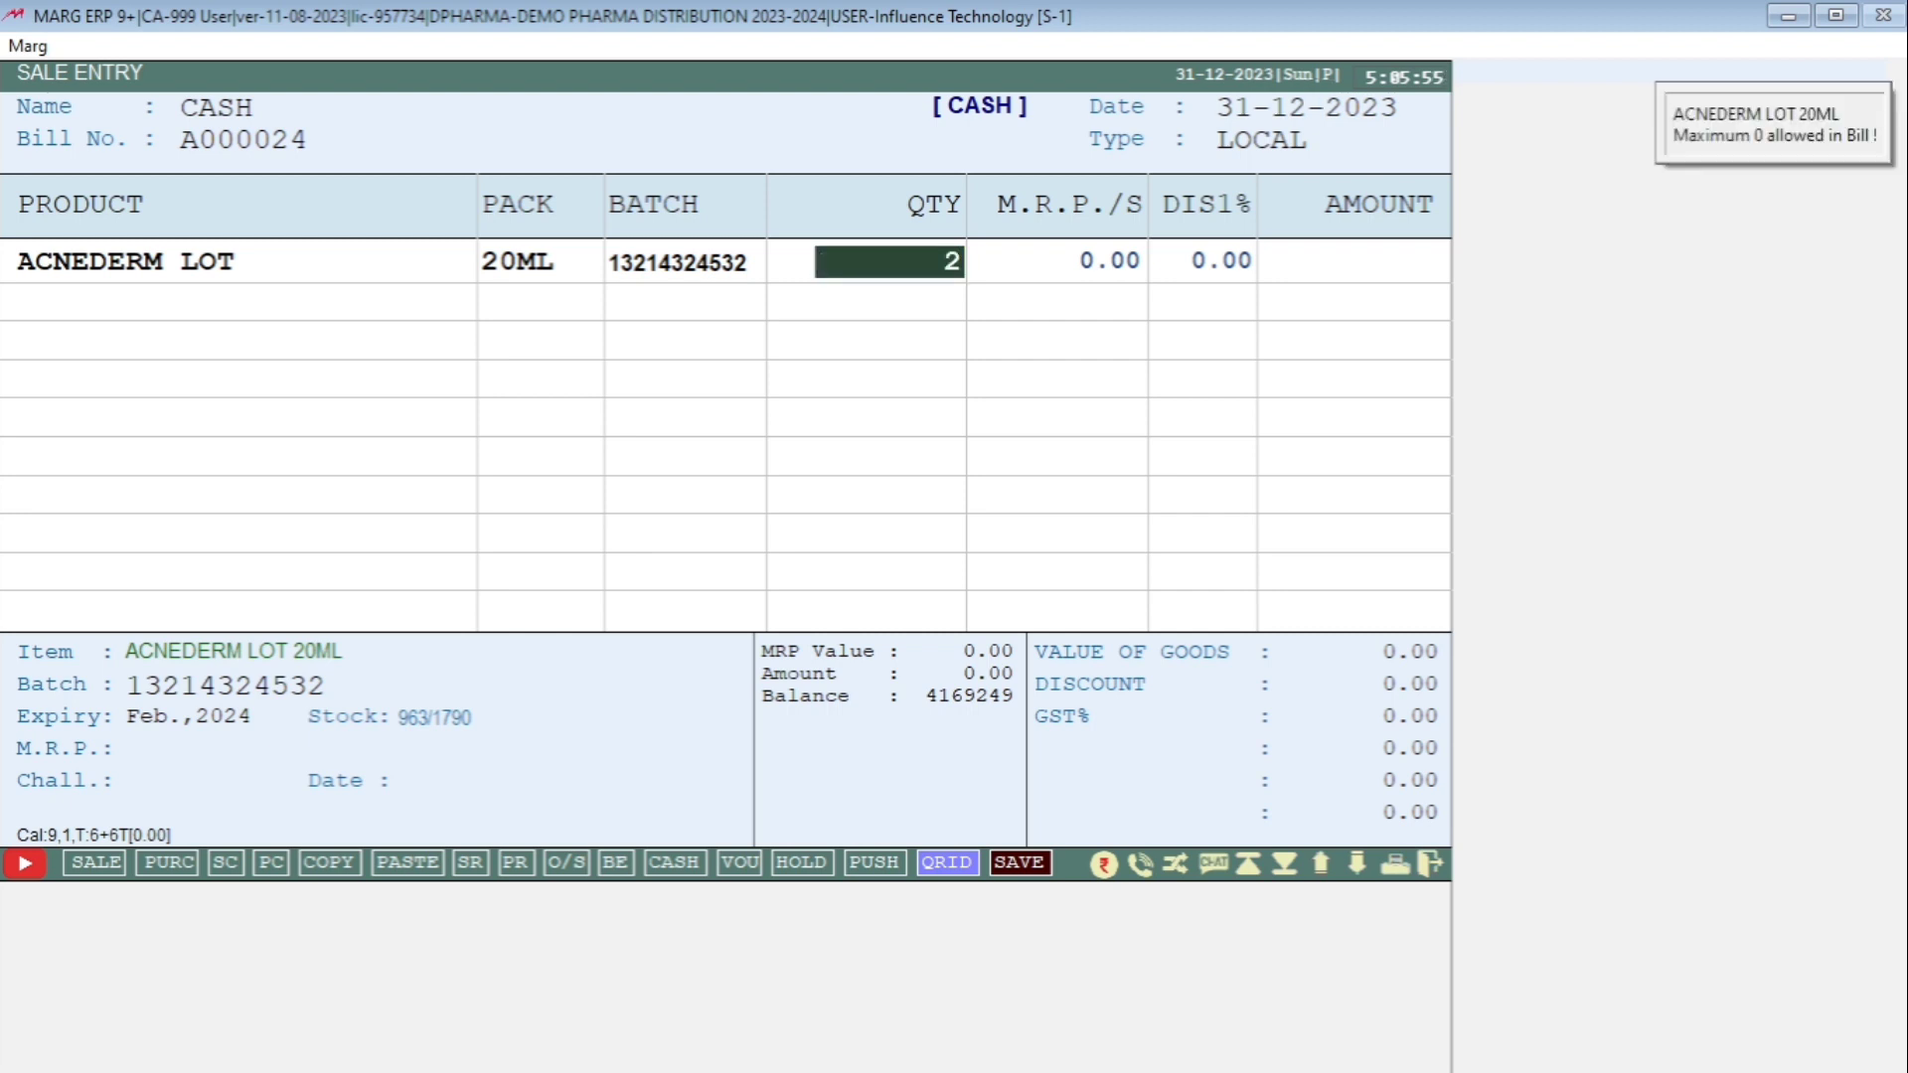
type("1")
key("Return")
left_click(1780, 149)
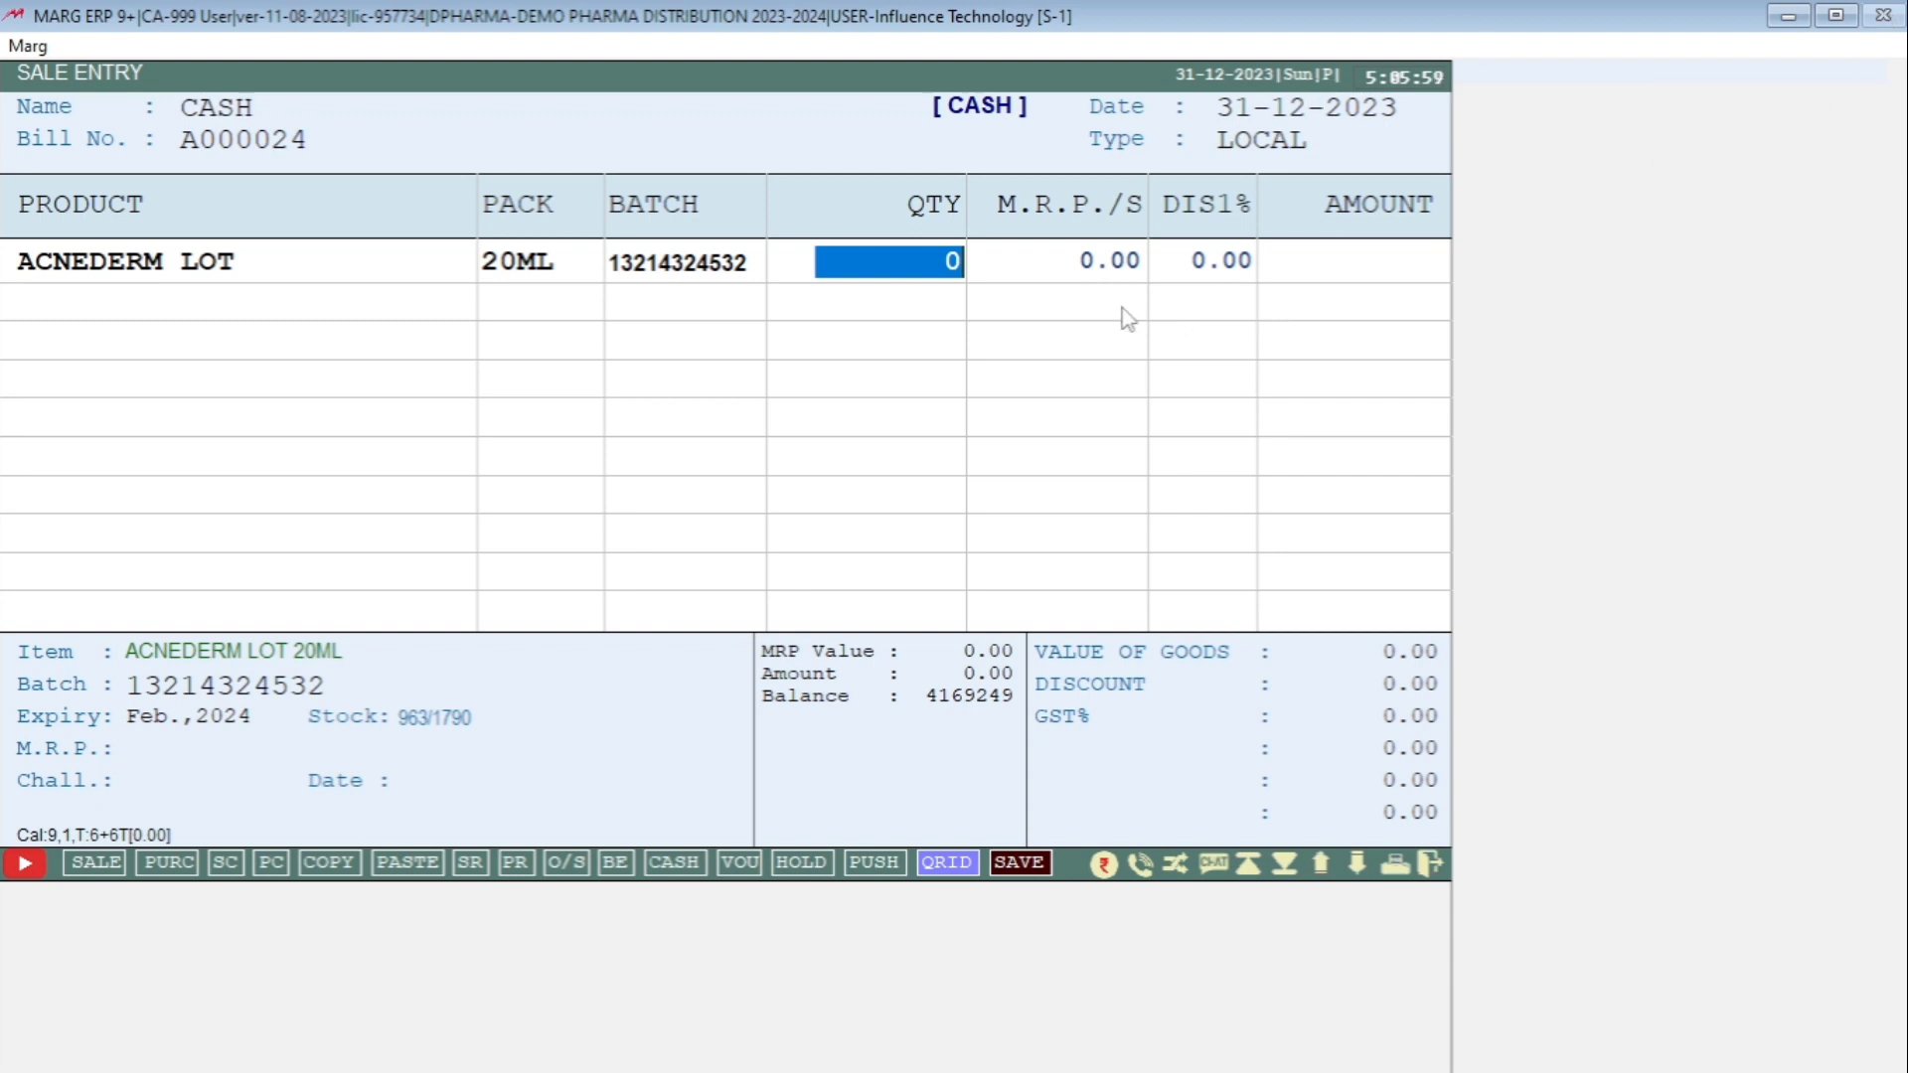
key("Return")
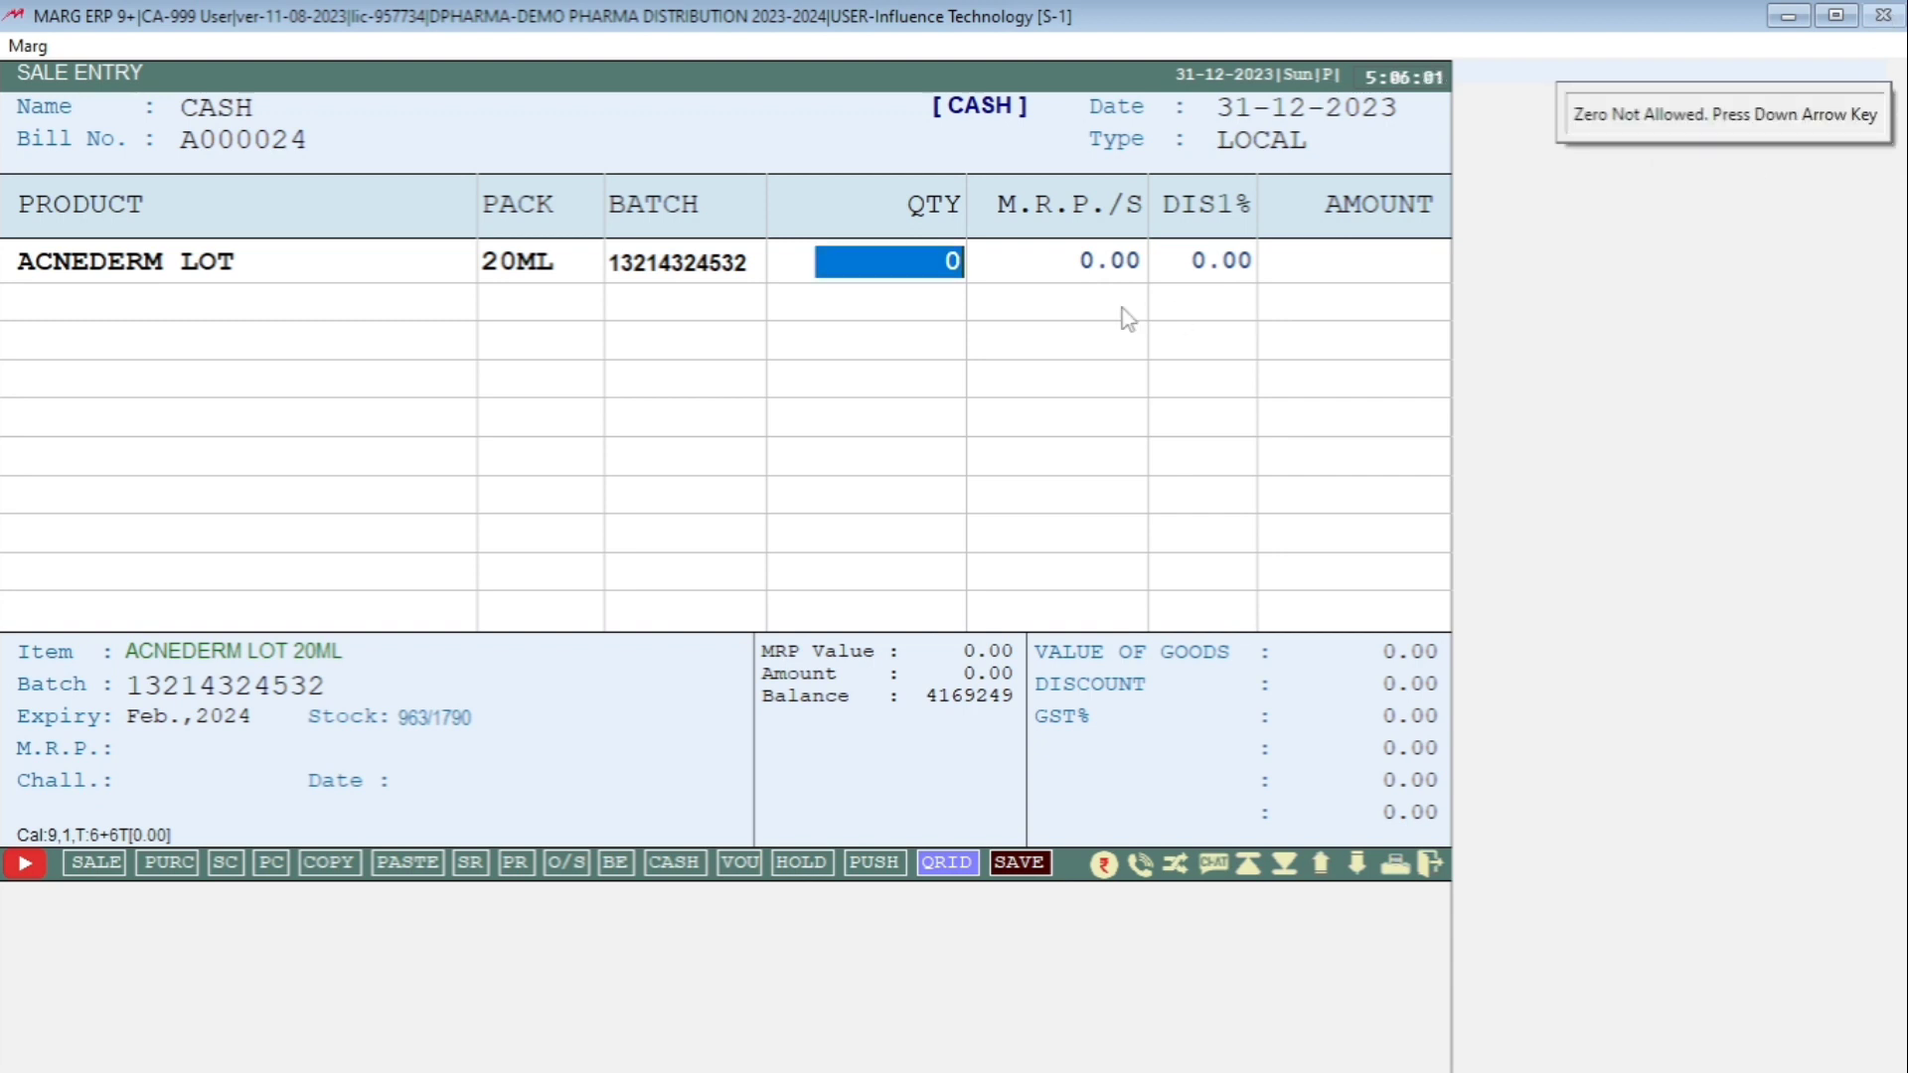
type("1")
key("Return")
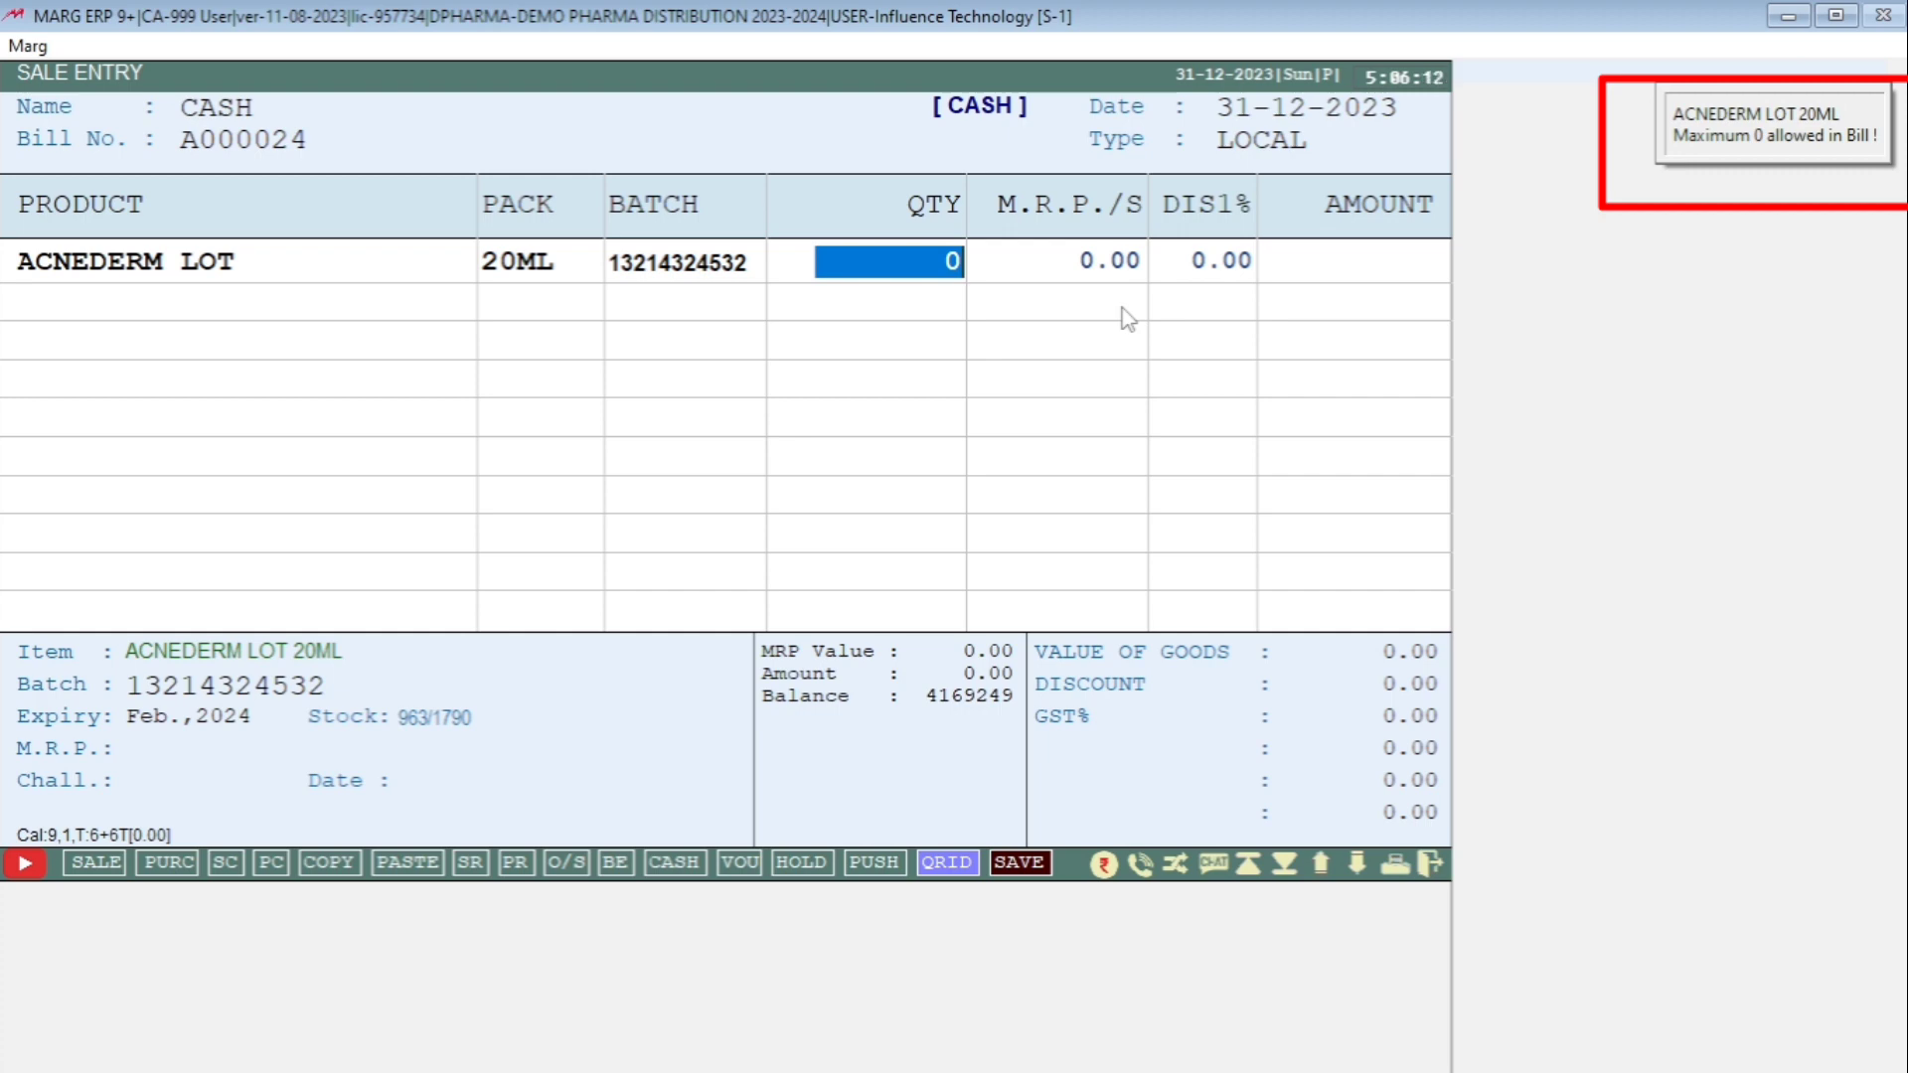
key("Escape")
key("Return")
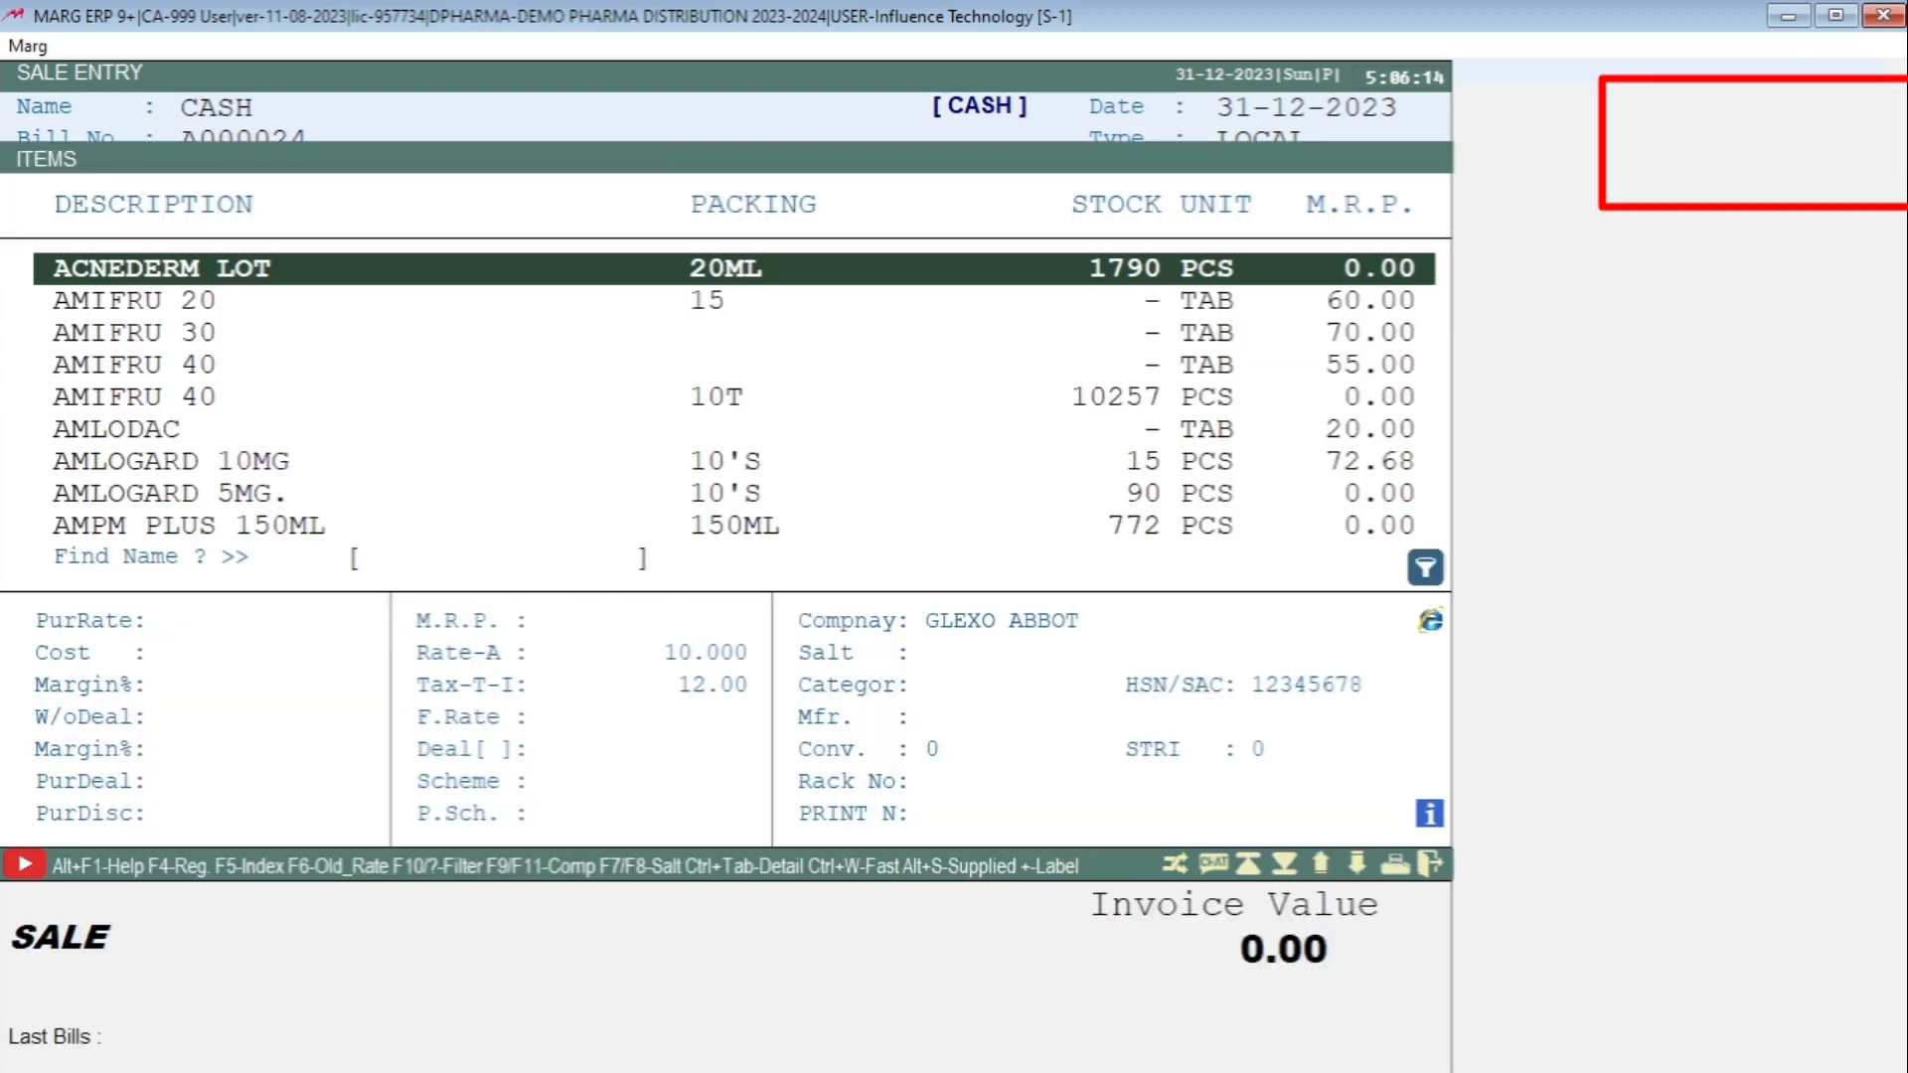
Add AMIFRU 40 10T to the bill with quantity 5, accepting the zero billing rate.
key("Down")
key("Down")
key("Down")
key("Down")
key("Return")
key("Return")
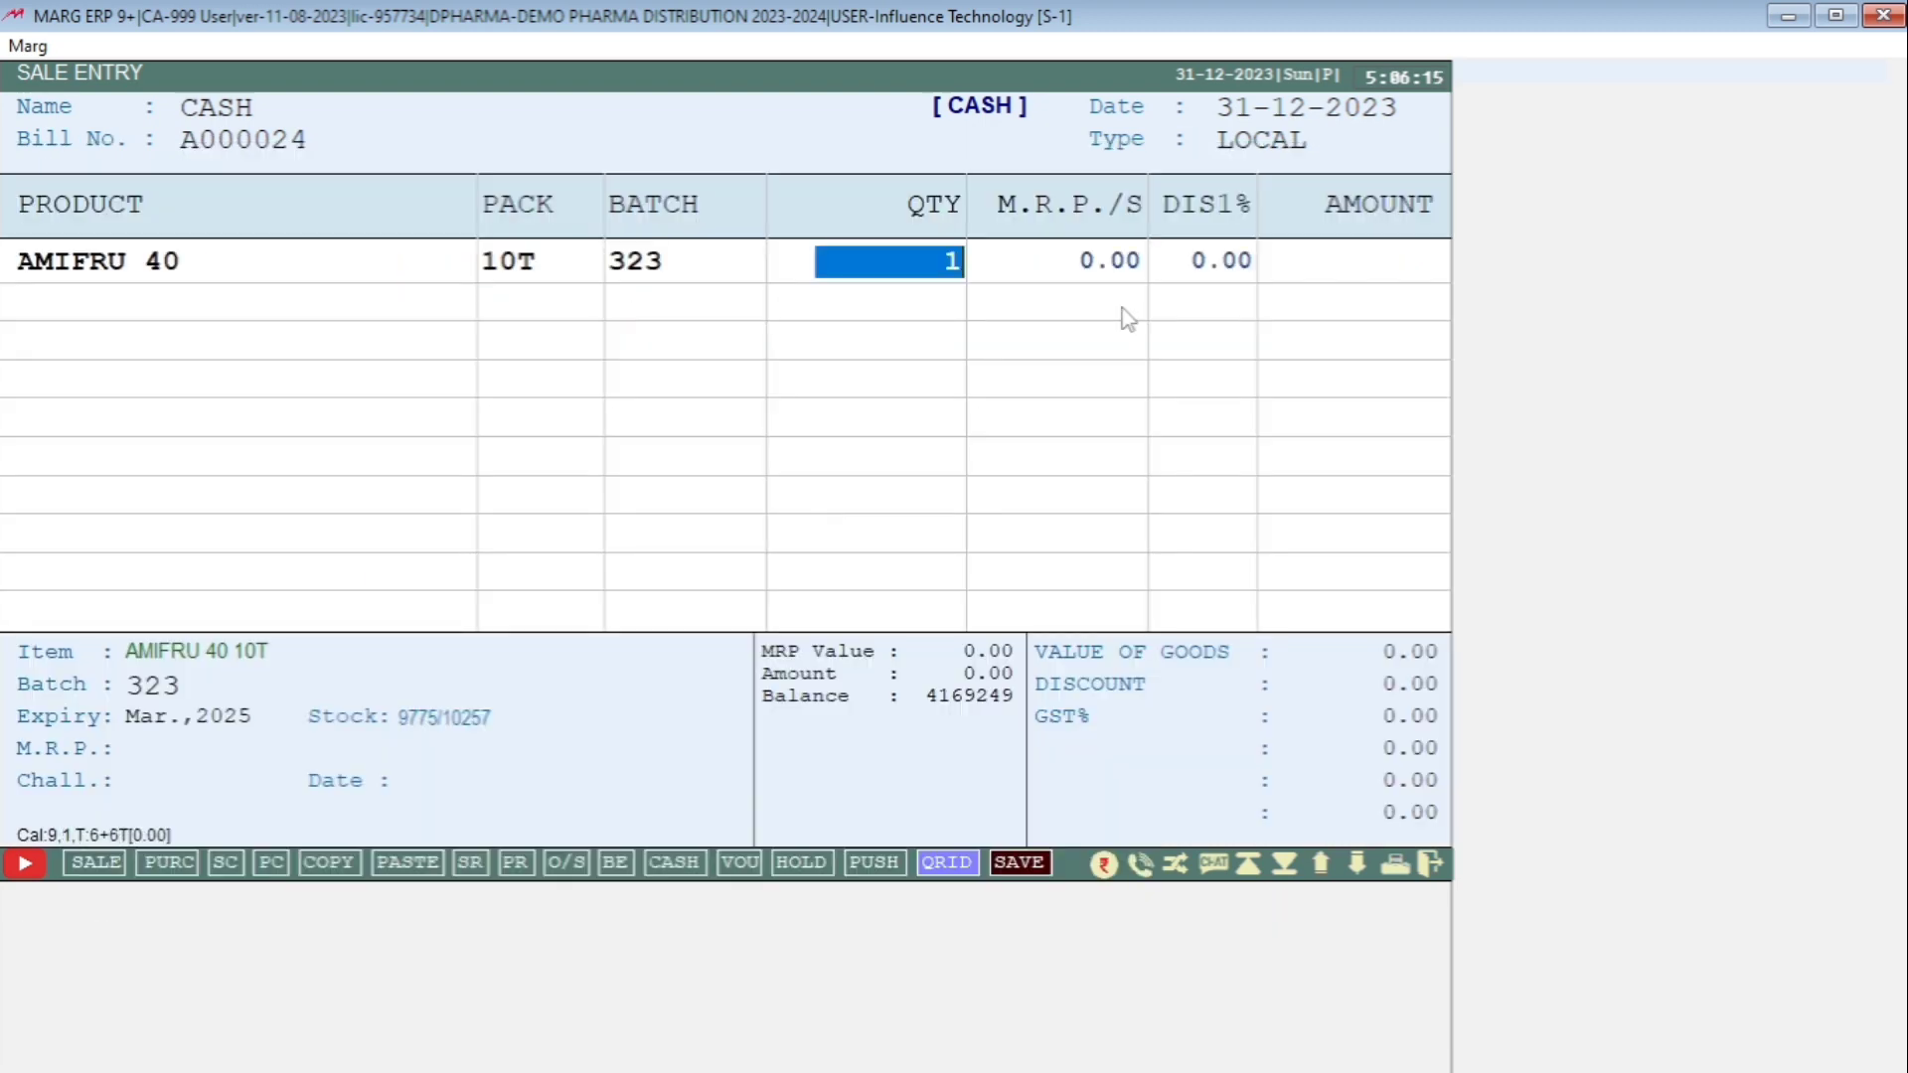
type("5")
key("Return")
key("Return")
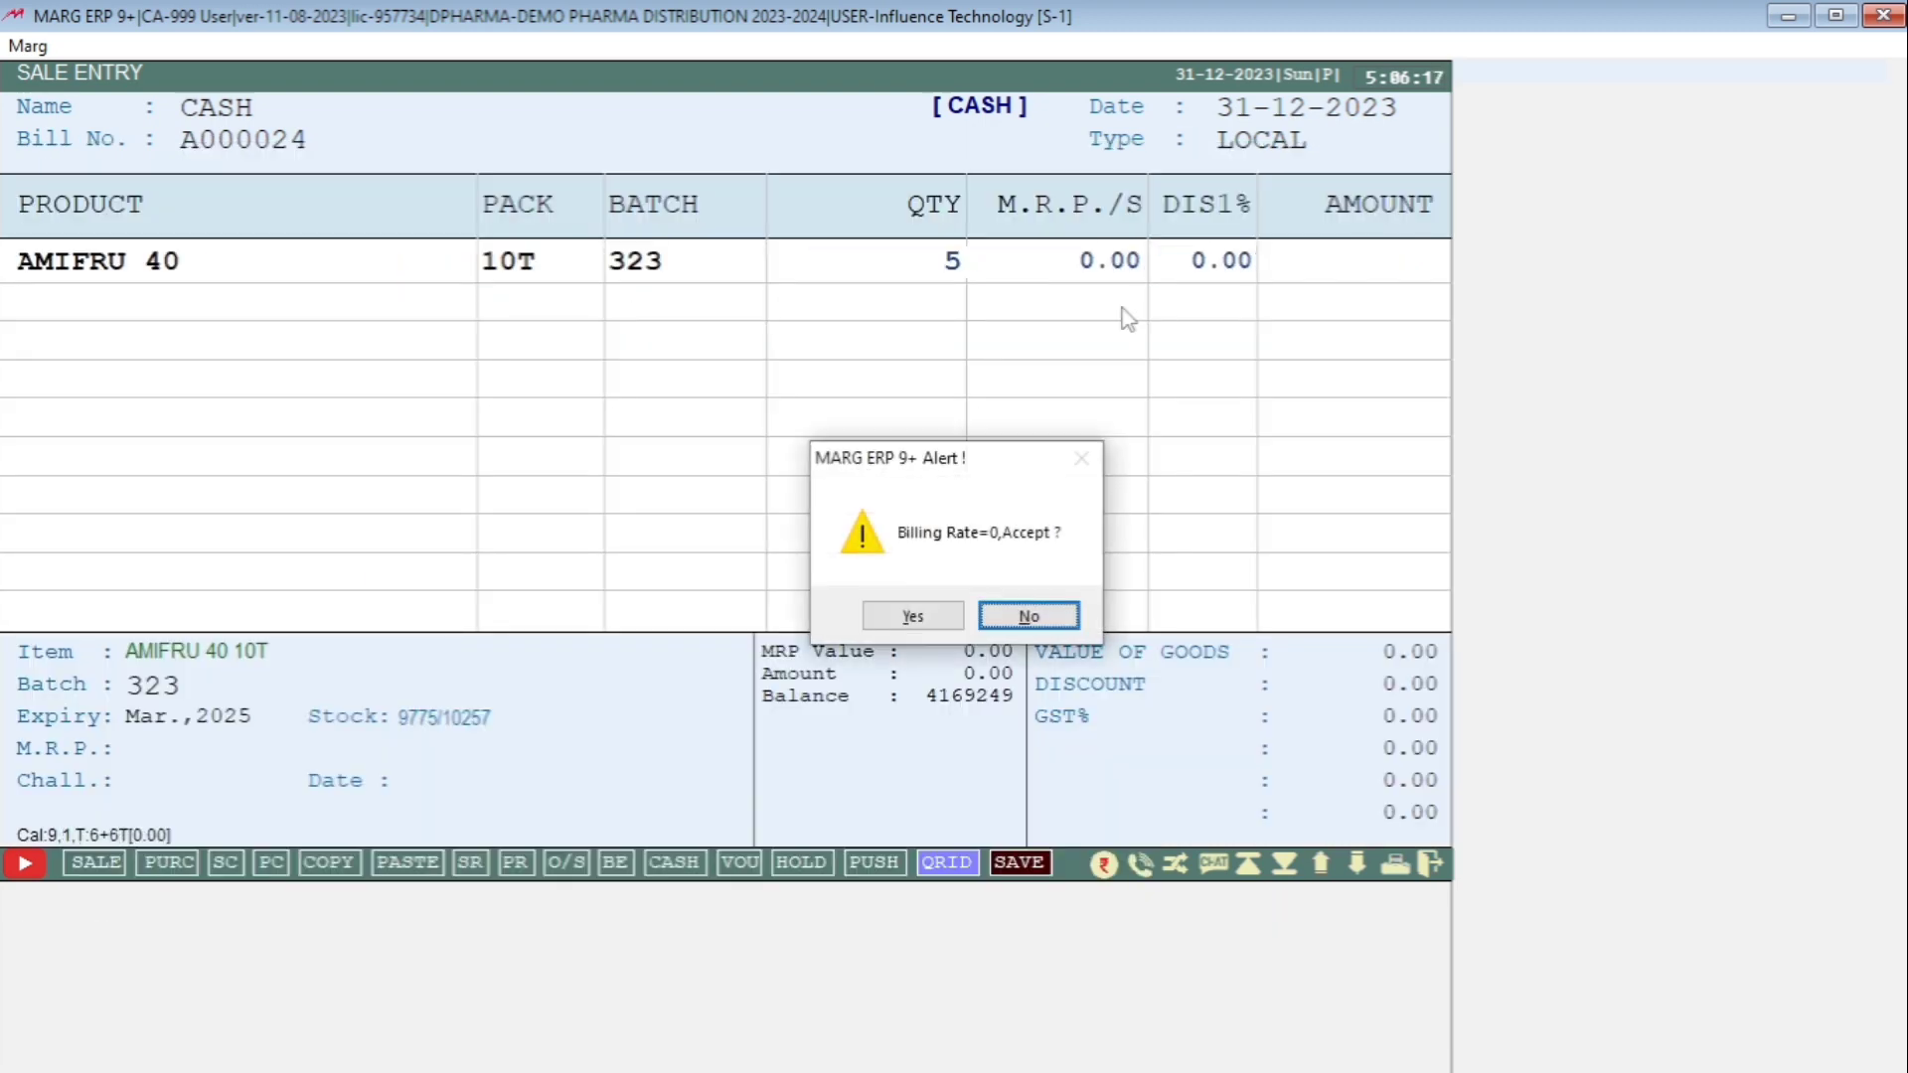
key("Return")
Set the rate of the AMIFRU 40 line to 200.
key("Up")
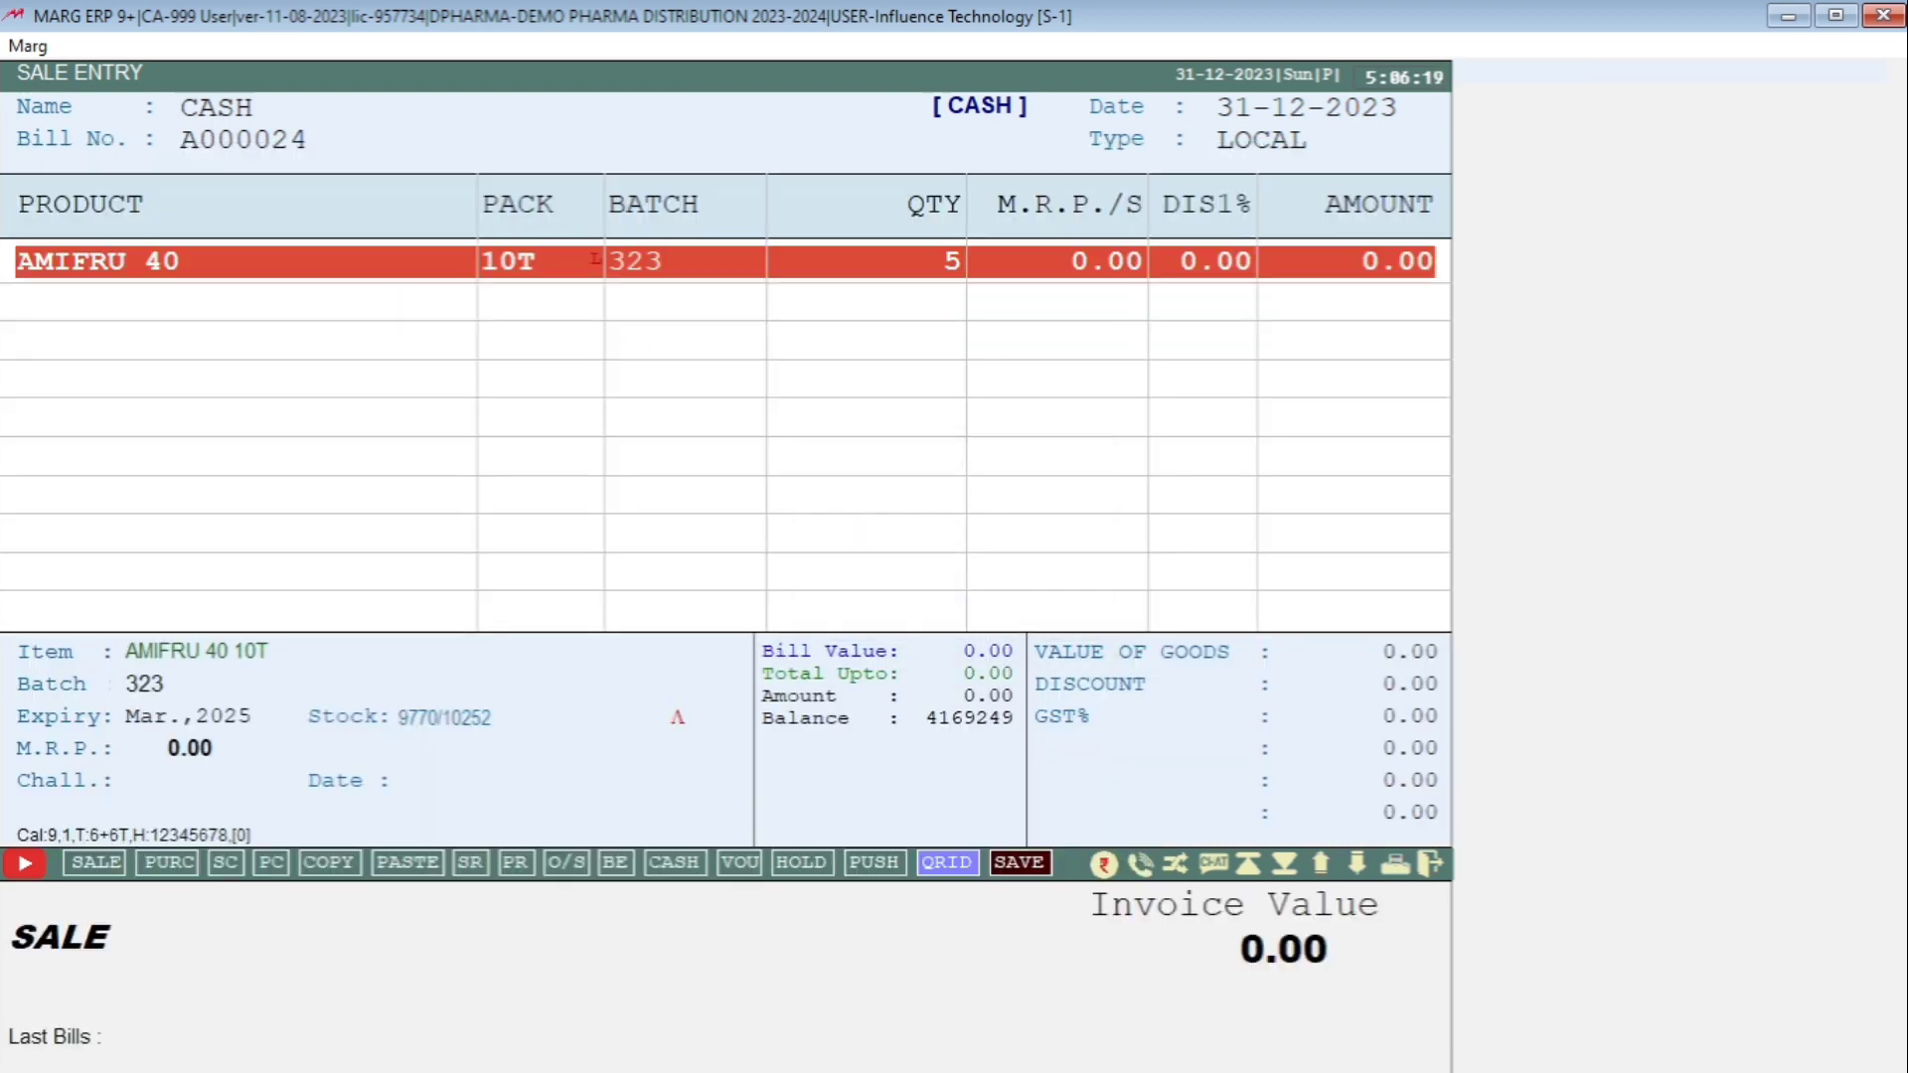
key("Return")
key("Return")
key("Up")
type("200")
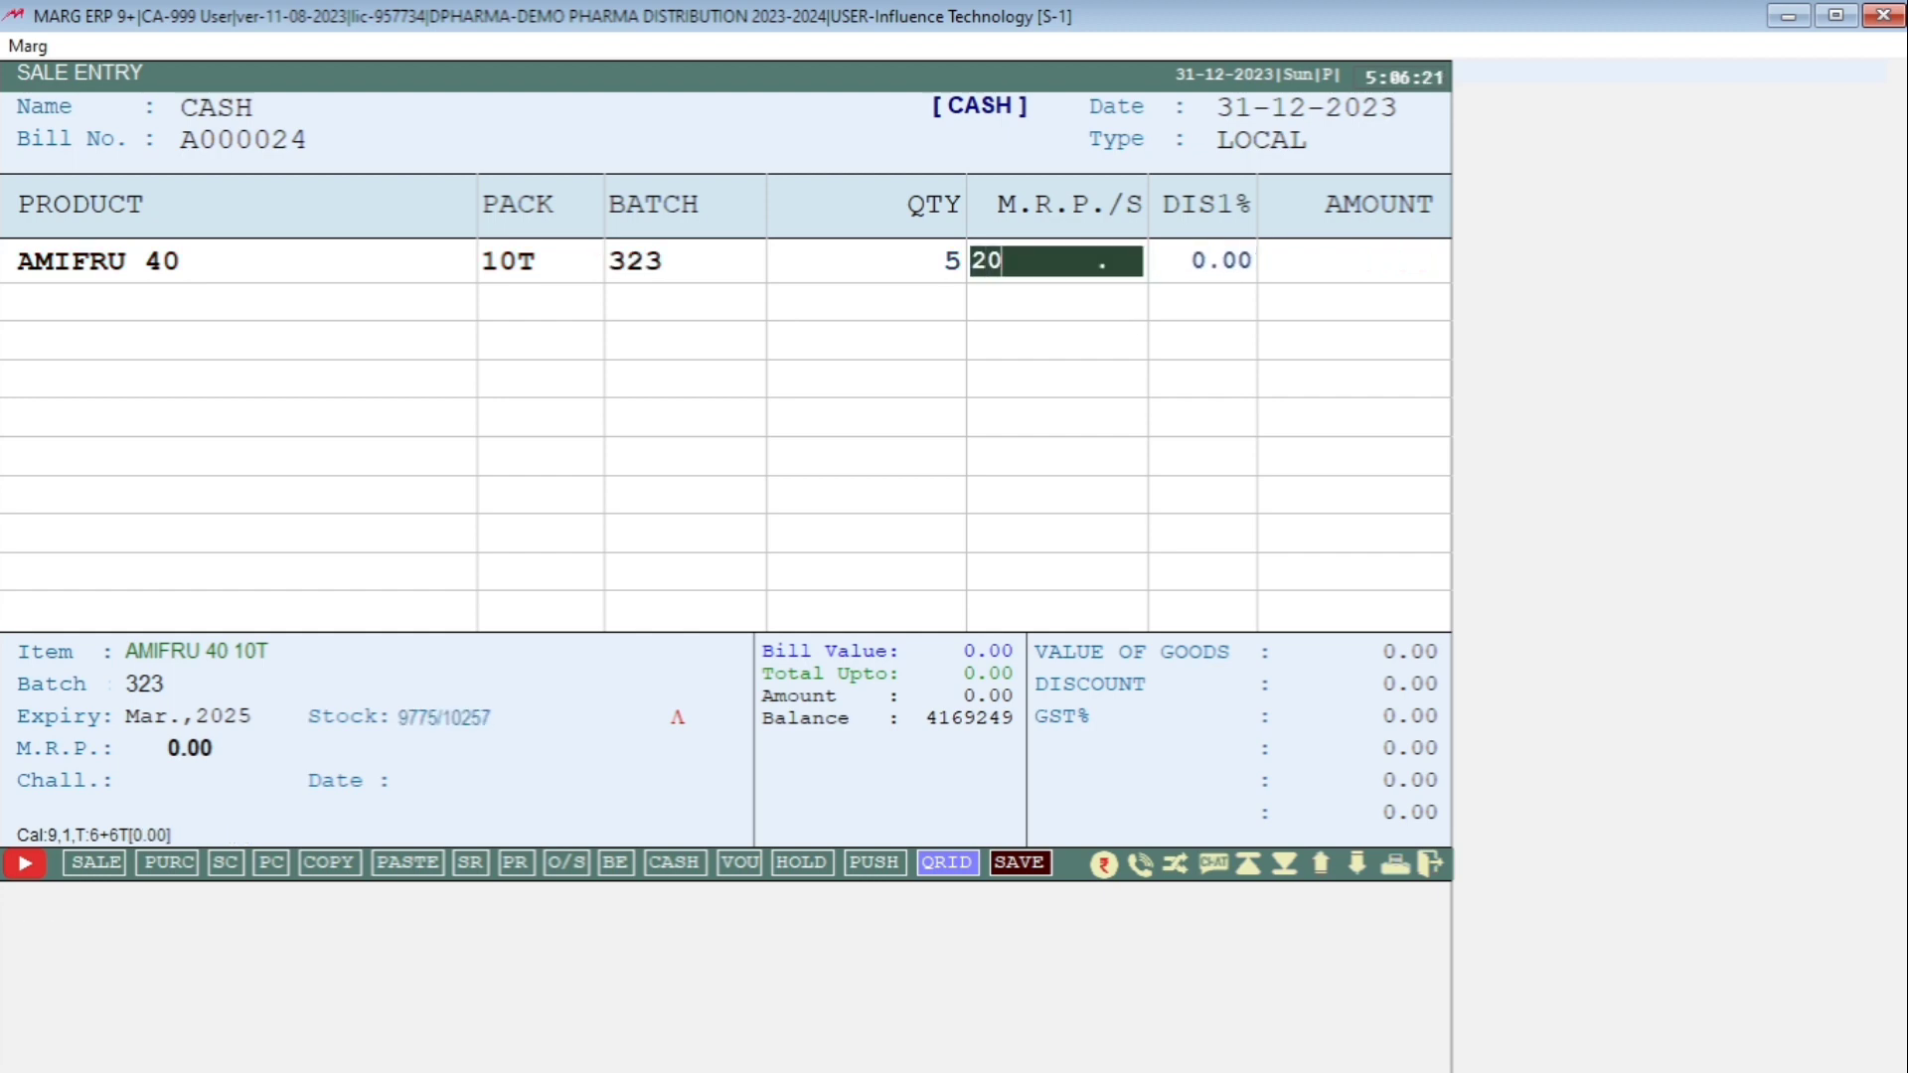
key("Return")
key("Return")
Add AMLOGARD 10MG to the bill with quantity 5.
key("Return")
key("Down")
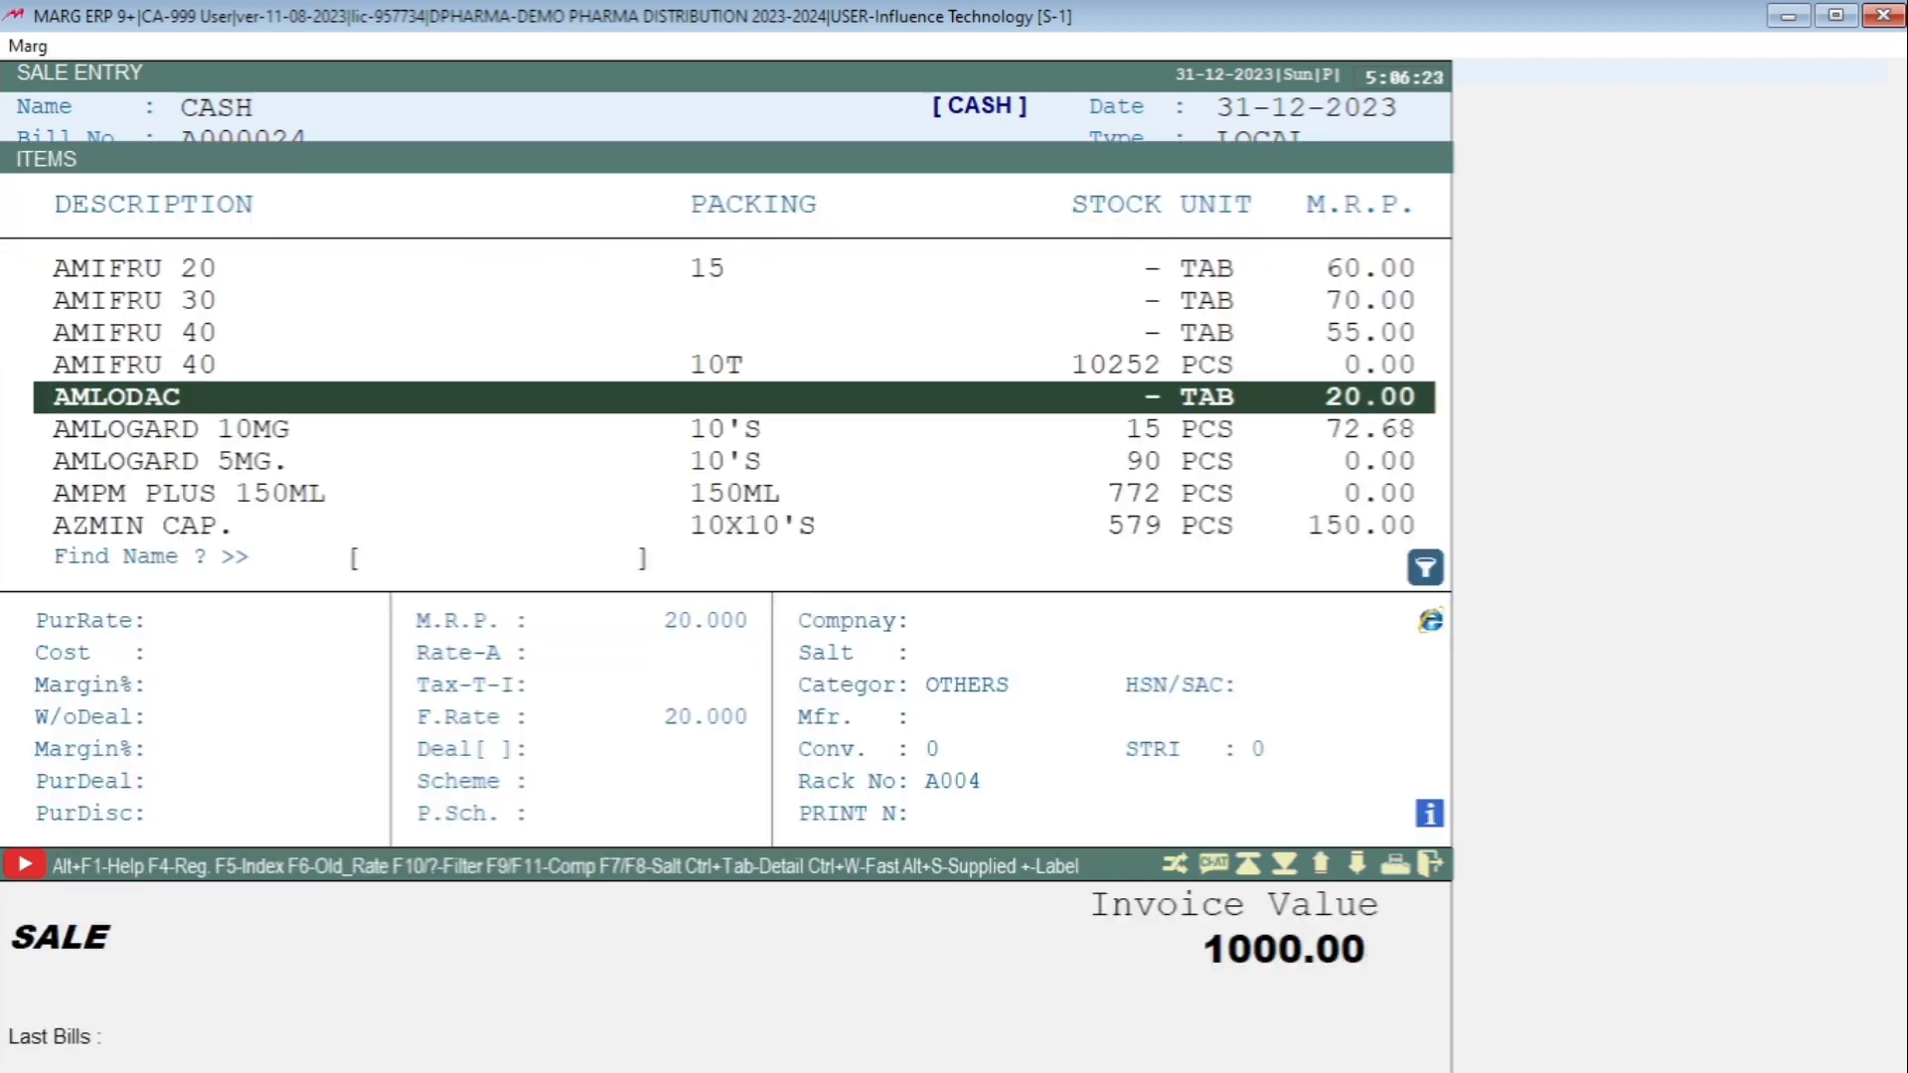
key("Down")
key("Return")
key("Return")
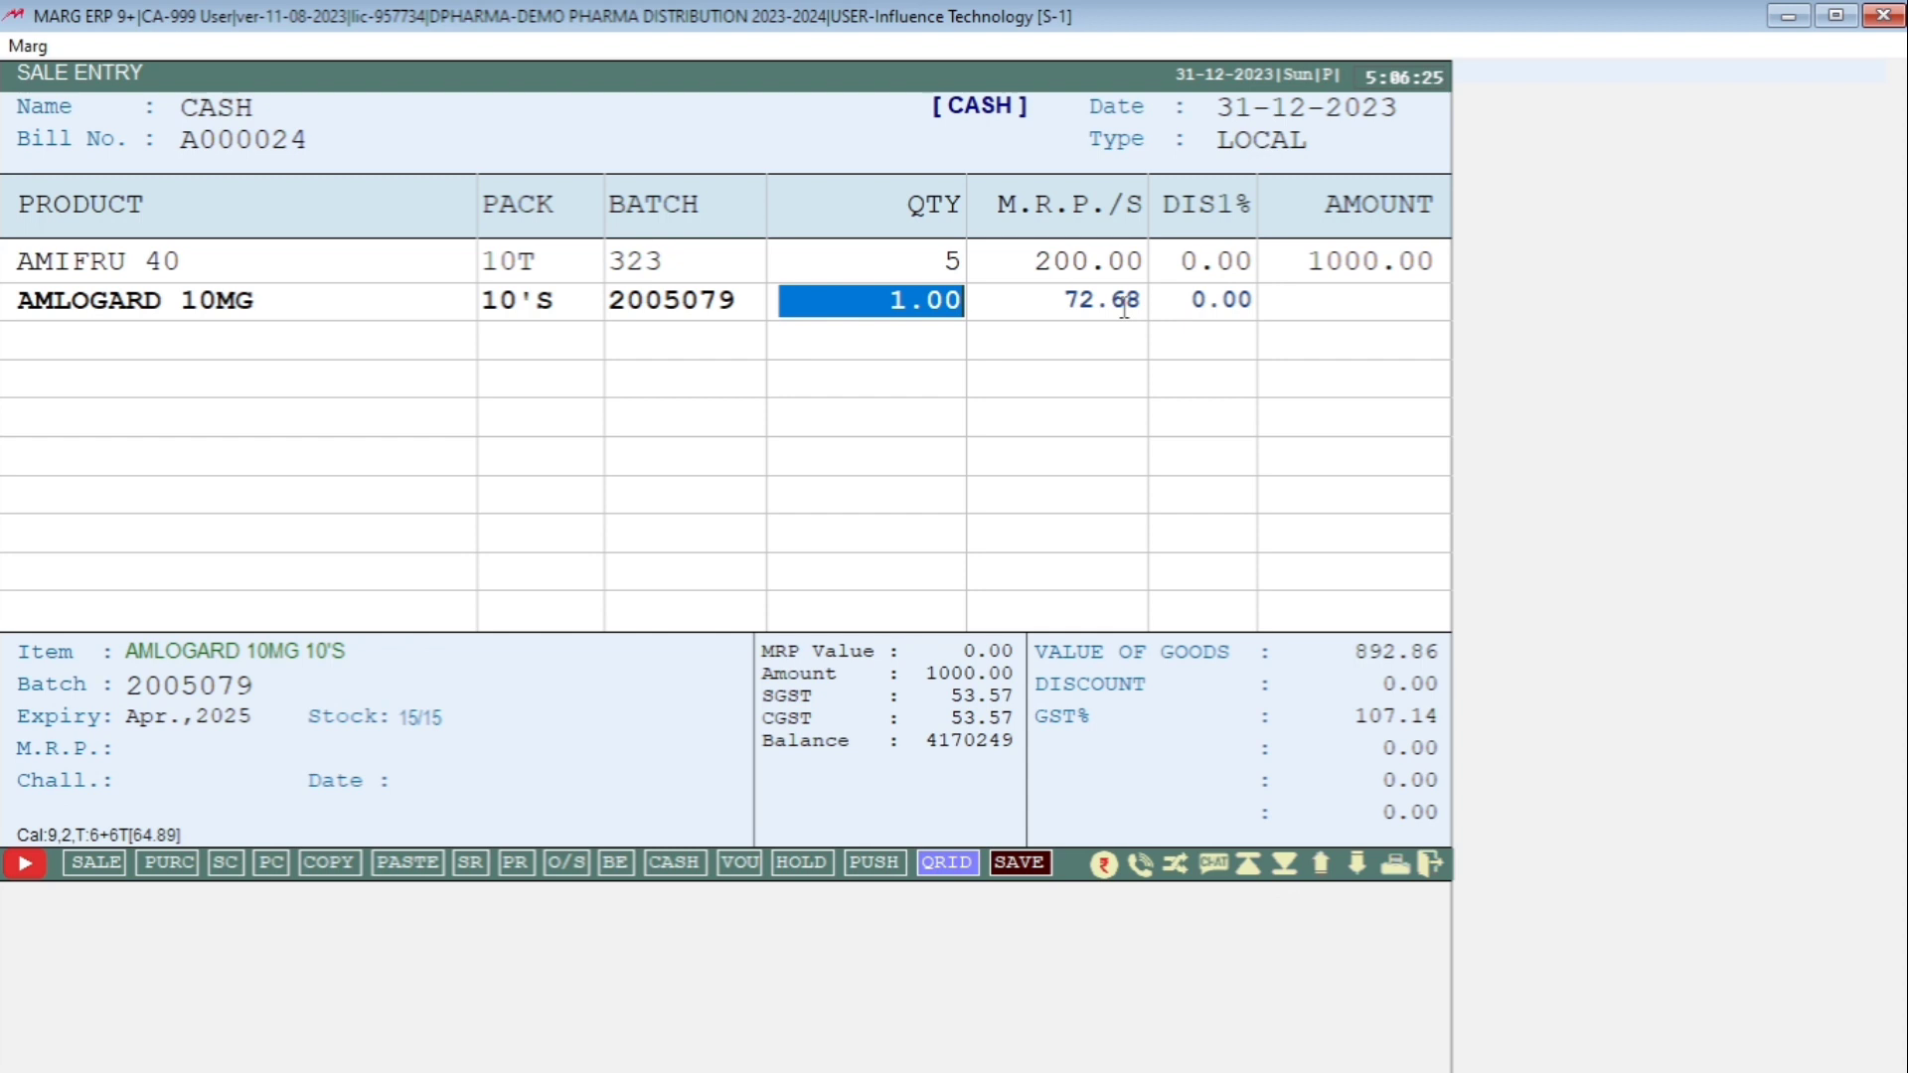
type("52")
key("BackSpace")
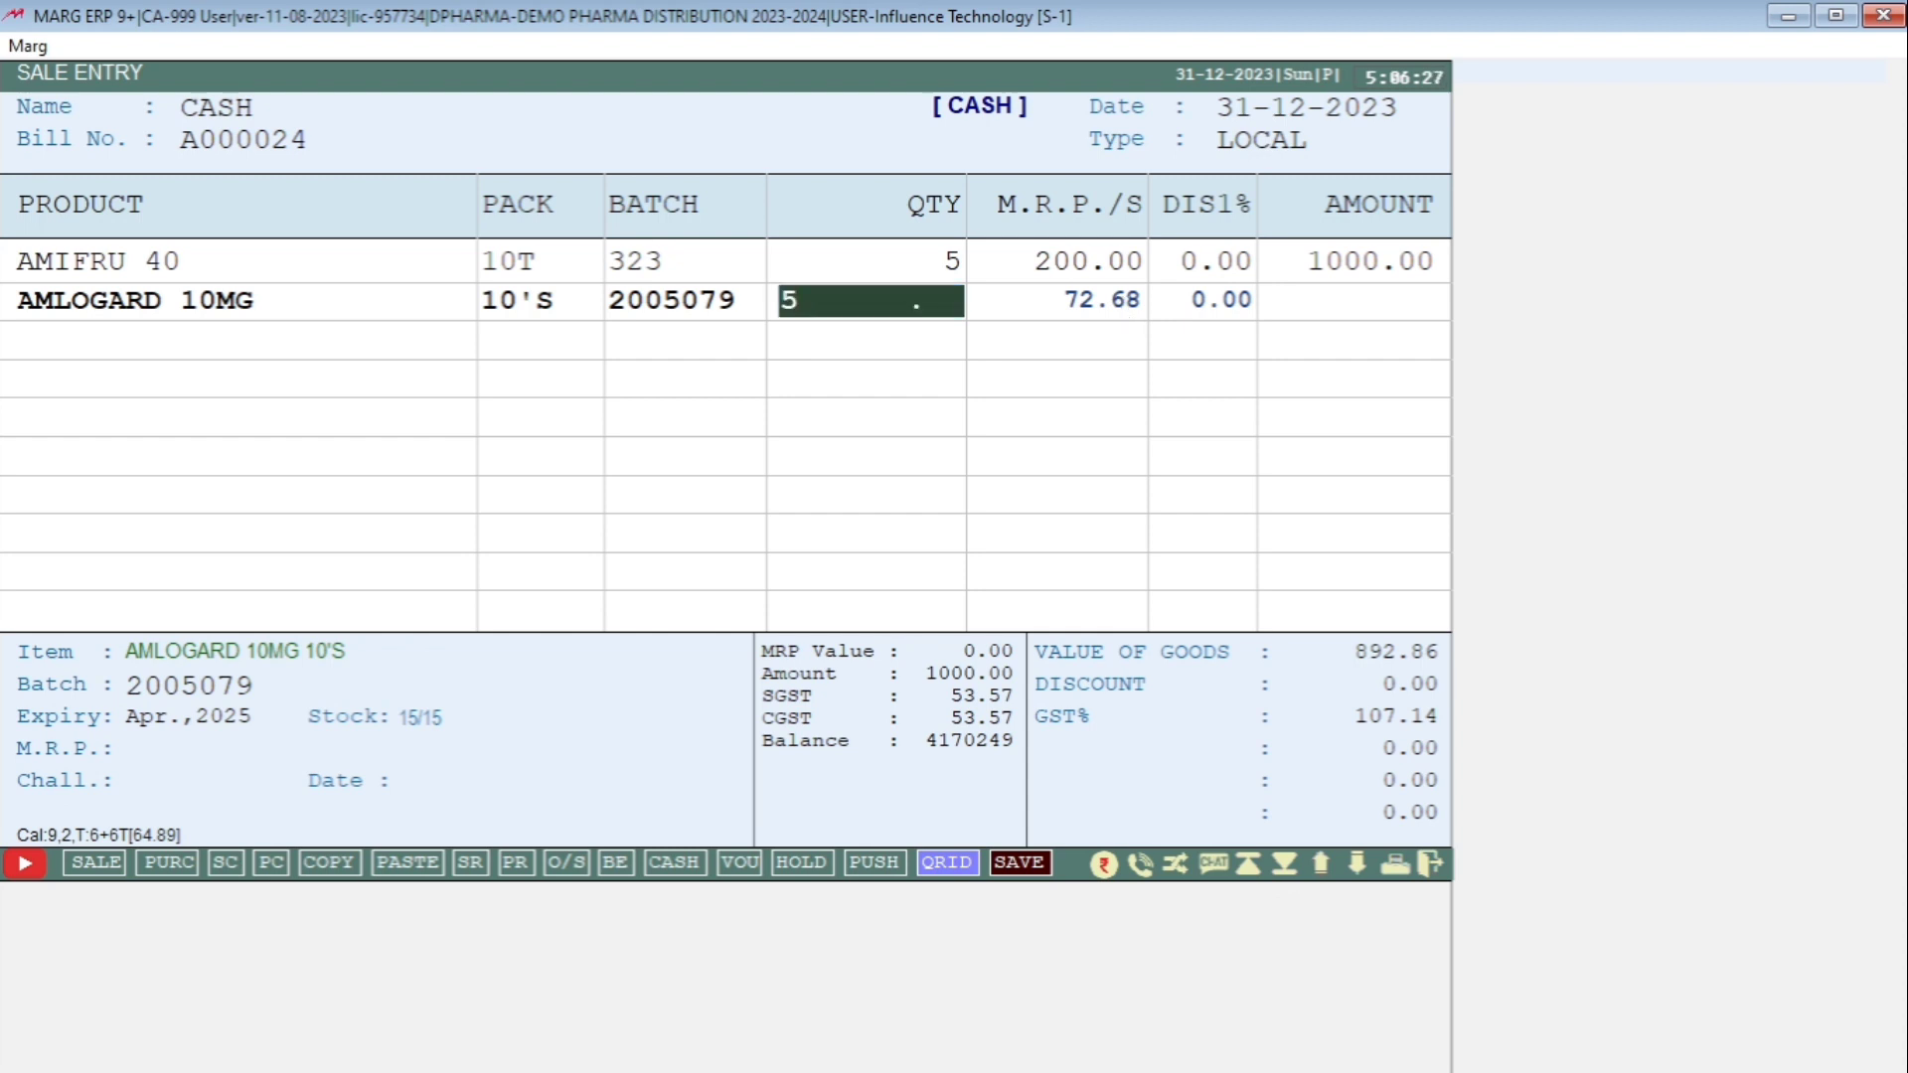
key("Return")
key("Return")
key("Return")
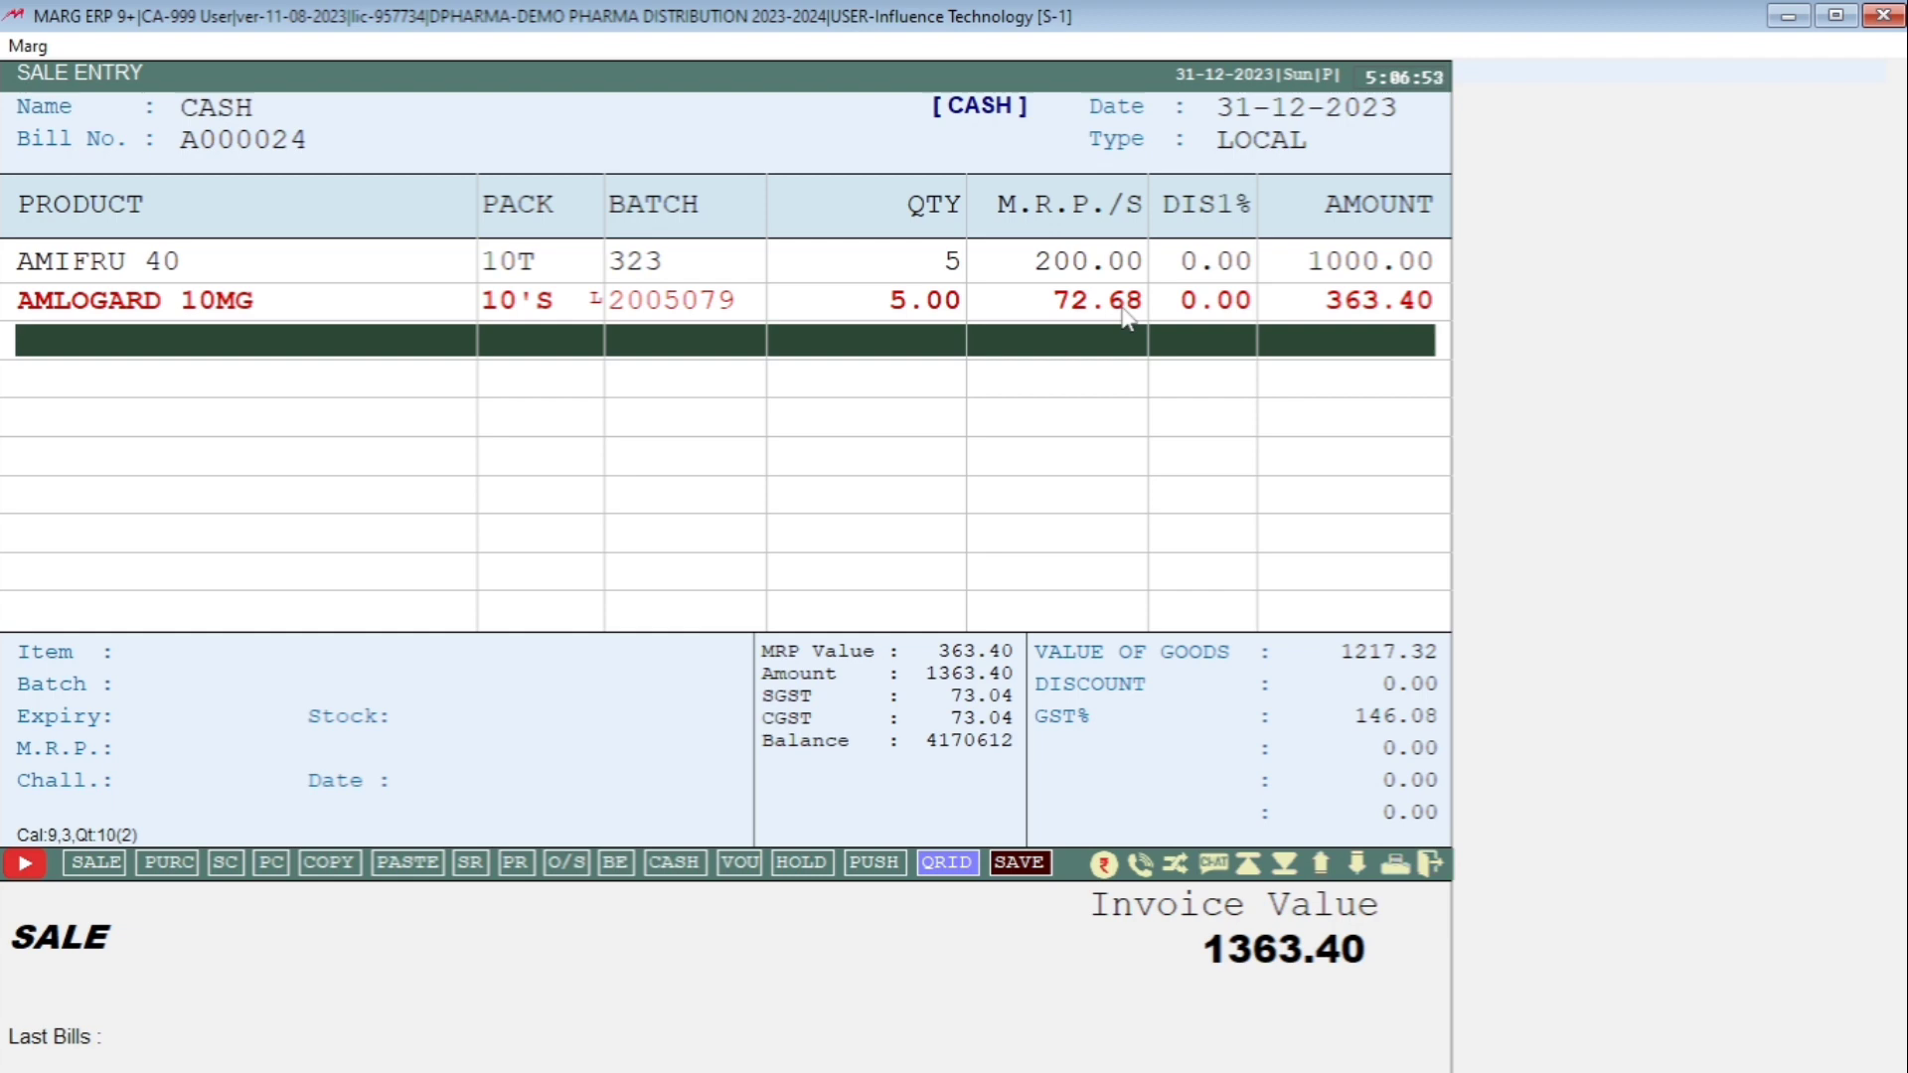
Exit the sale entry without saving and return to the main dashboard.
key("Escape")
key("Right")
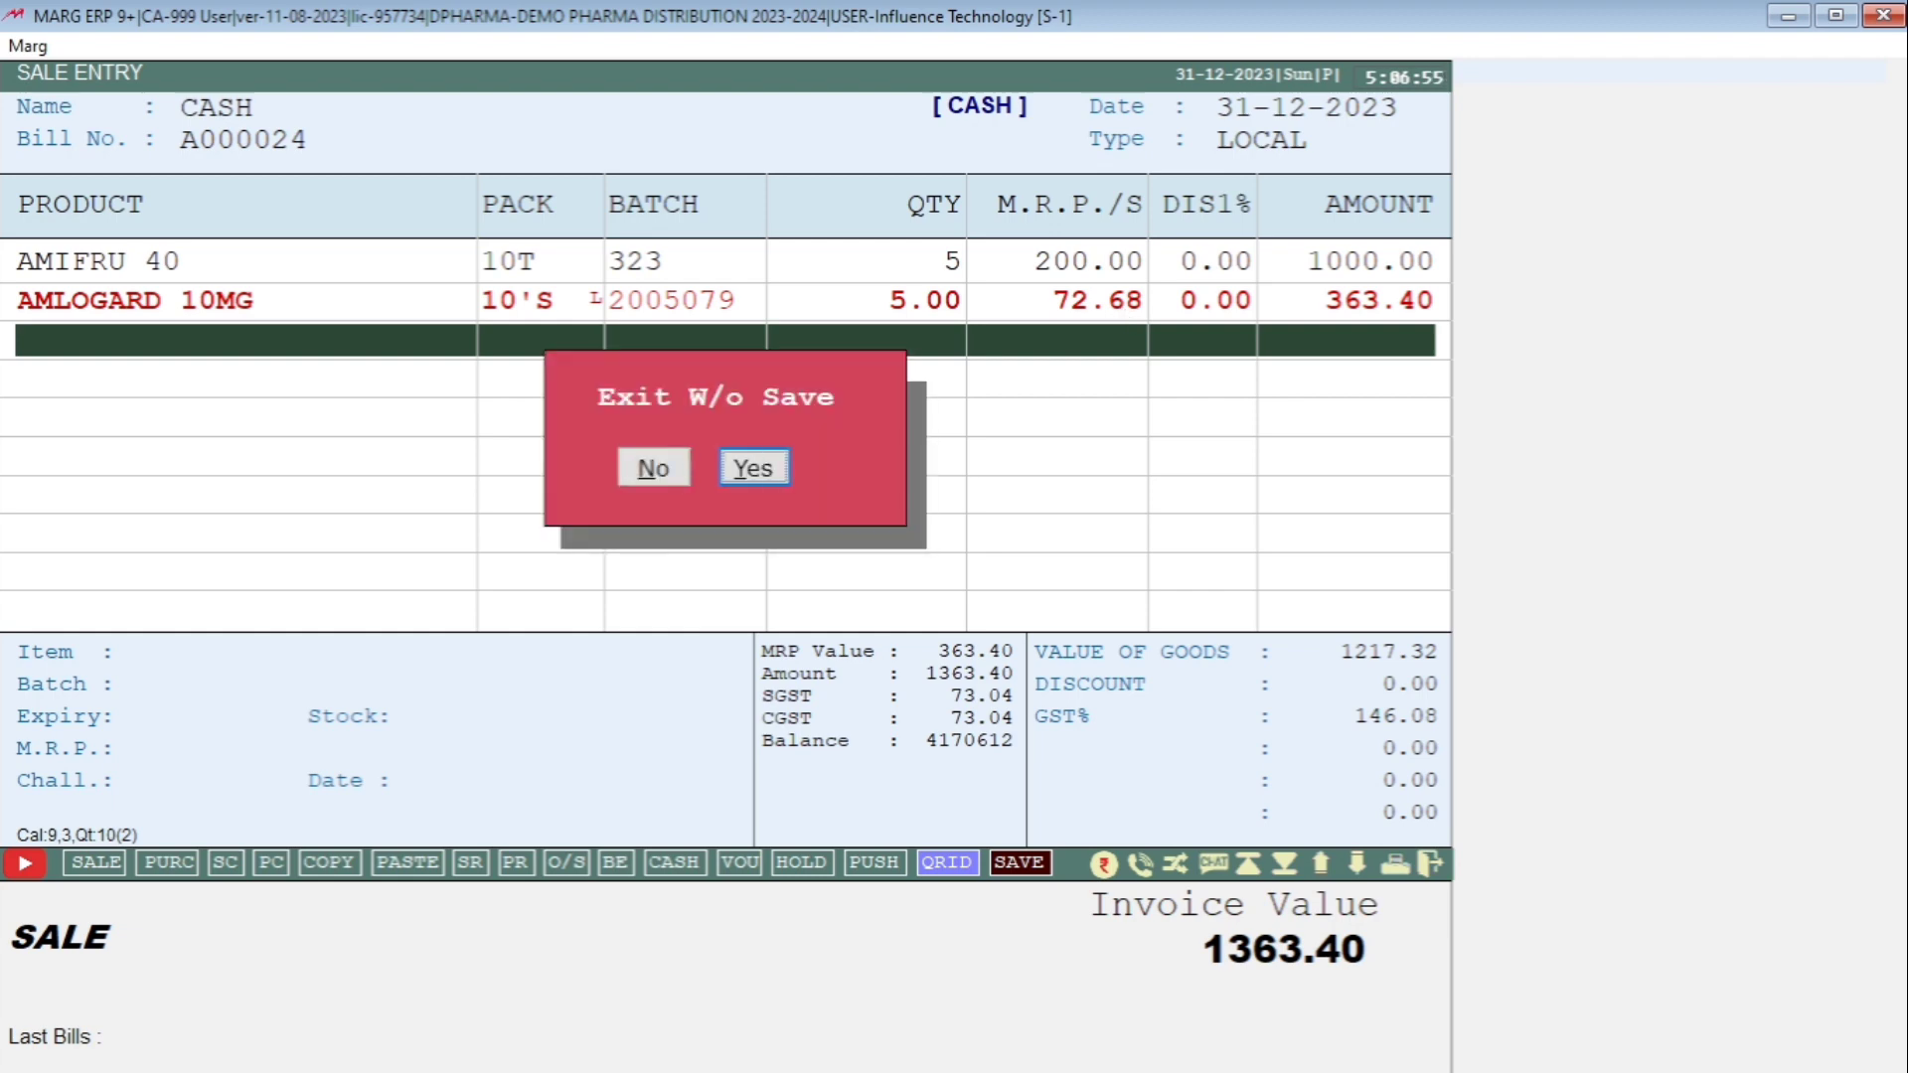
key("Return")
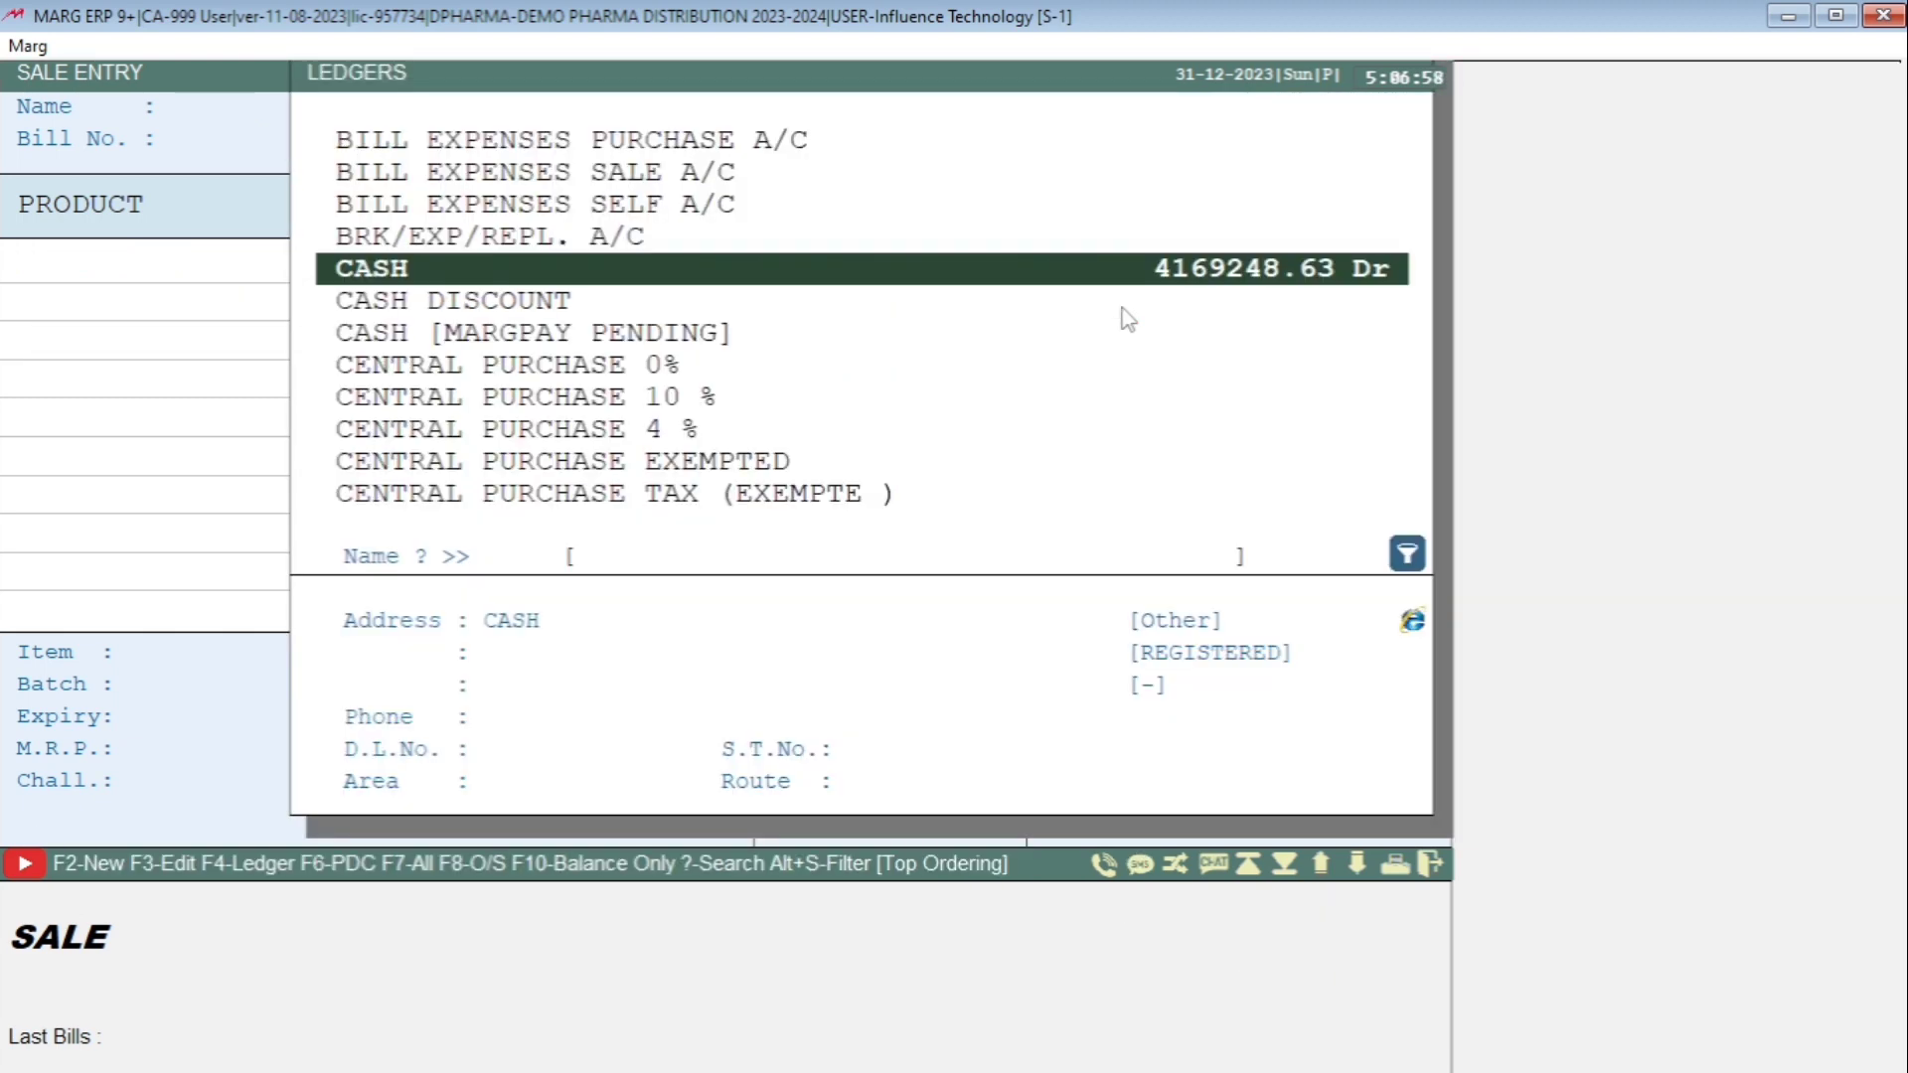
key("Escape")
key("Escape")
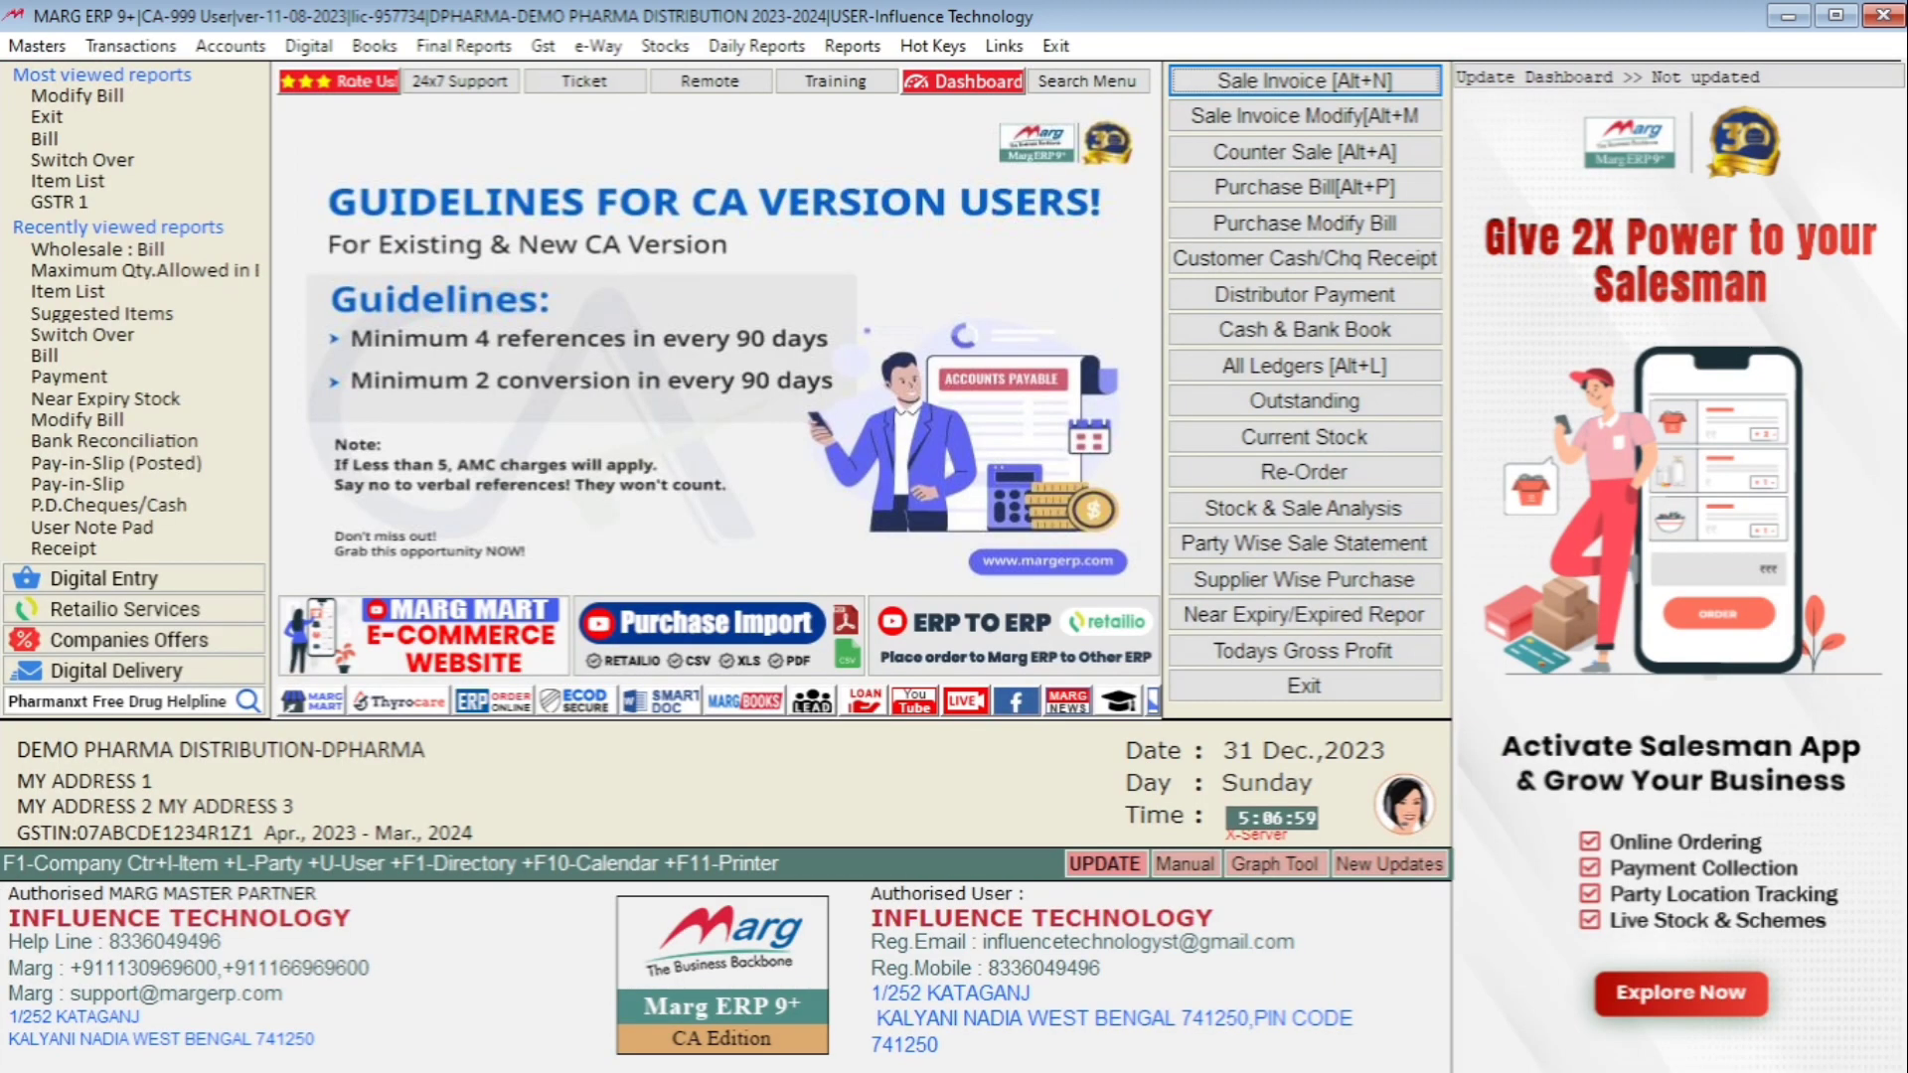
Open the Maximum Qty. Allowed in Bill list from the Prescription/Rate's Maximum Settings.
key("alt")
key("Down")
key("Down")
key("Down")
key("Down")
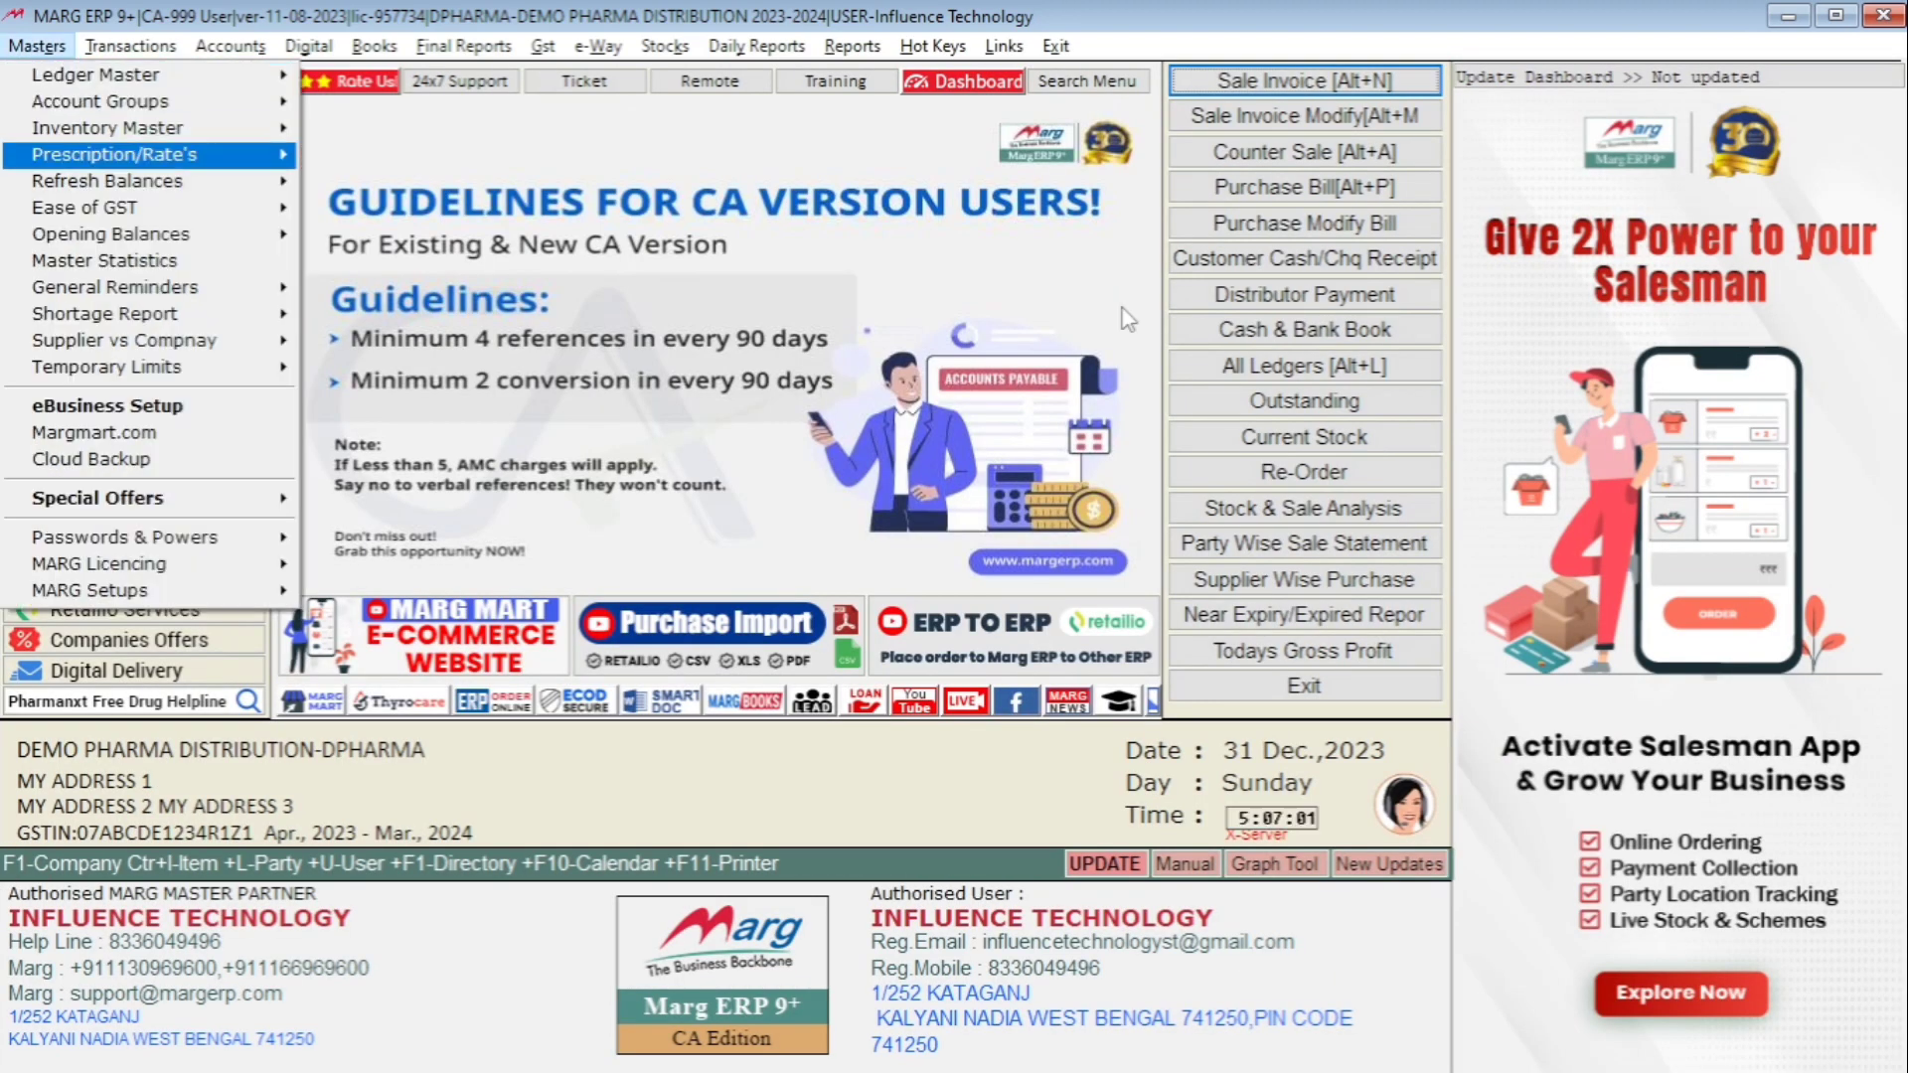
key("Right")
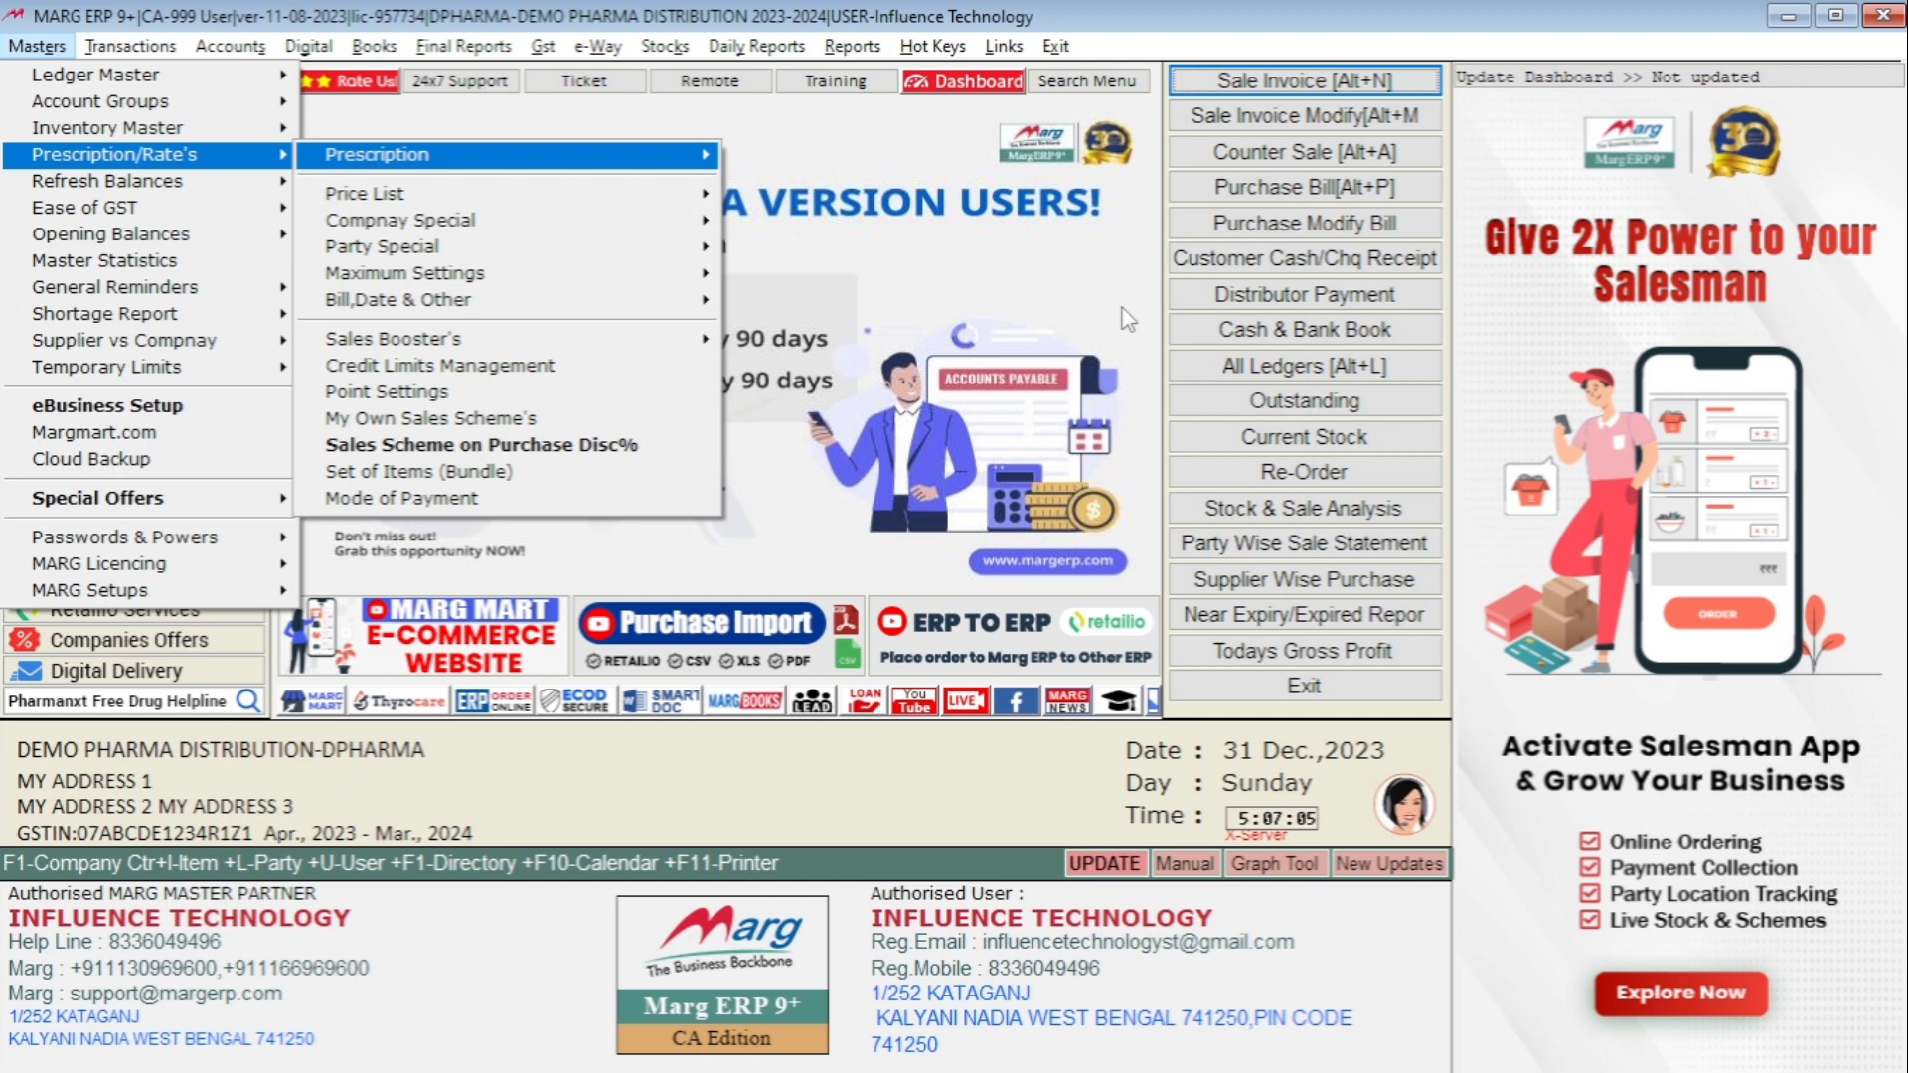
key("Down")
key("Down")
key("Down")
key("Down")
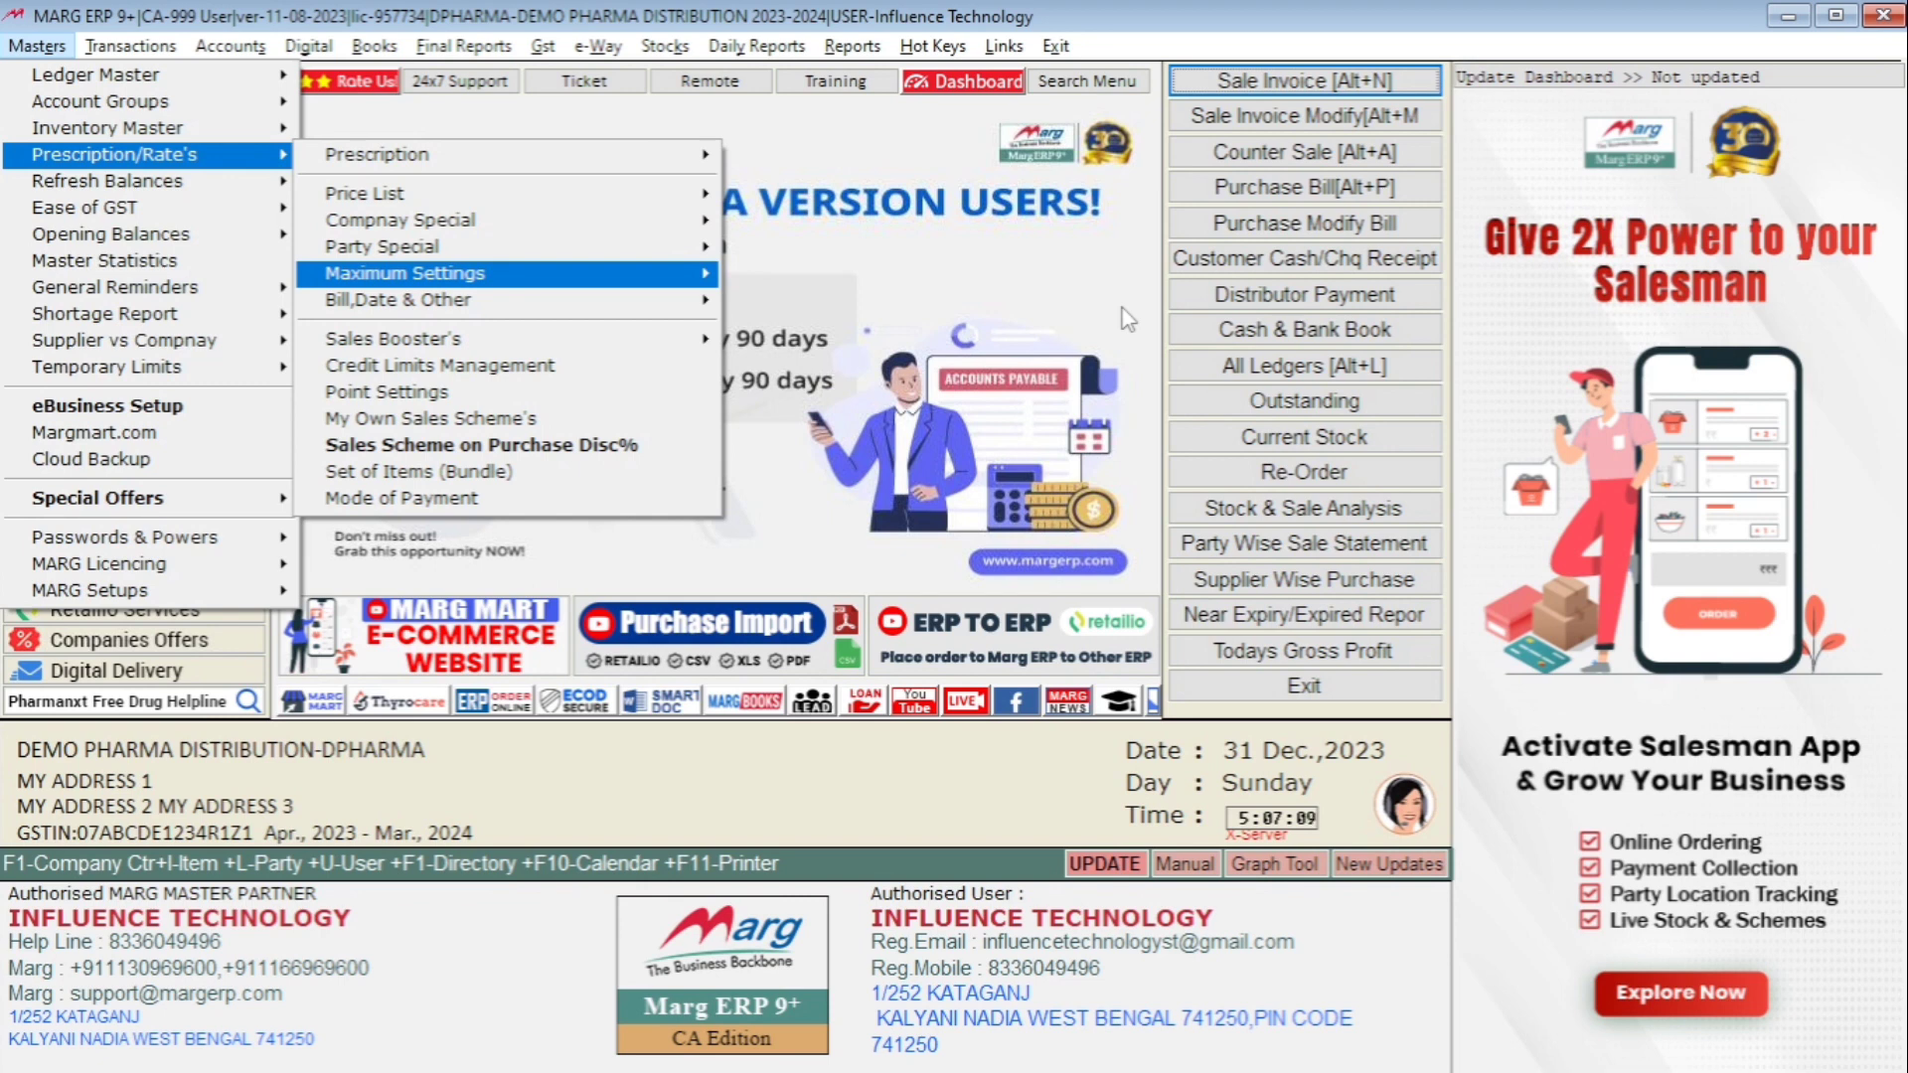
key("Right")
key("Down")
key("Down")
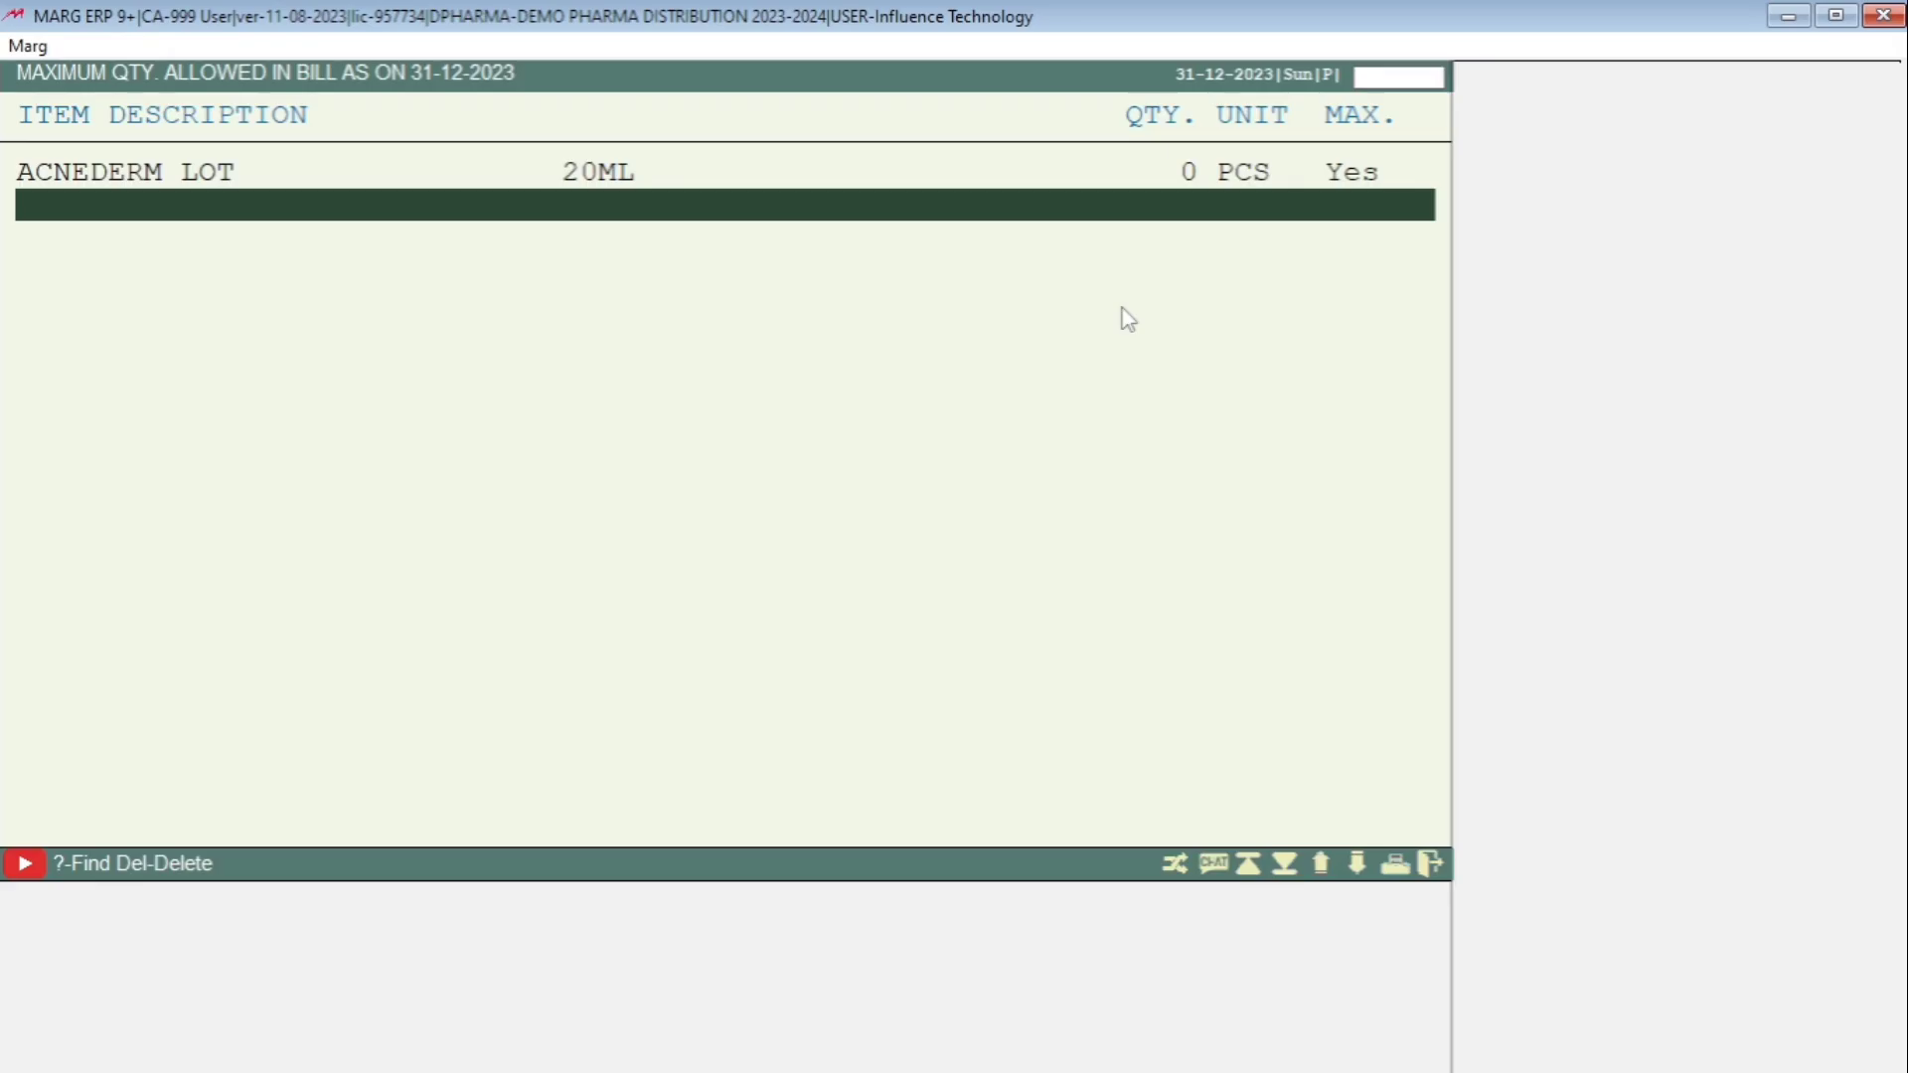
Set ACNEDERM LOT 20ML's maximum quantity allowed in a bill to 5.
key("Up")
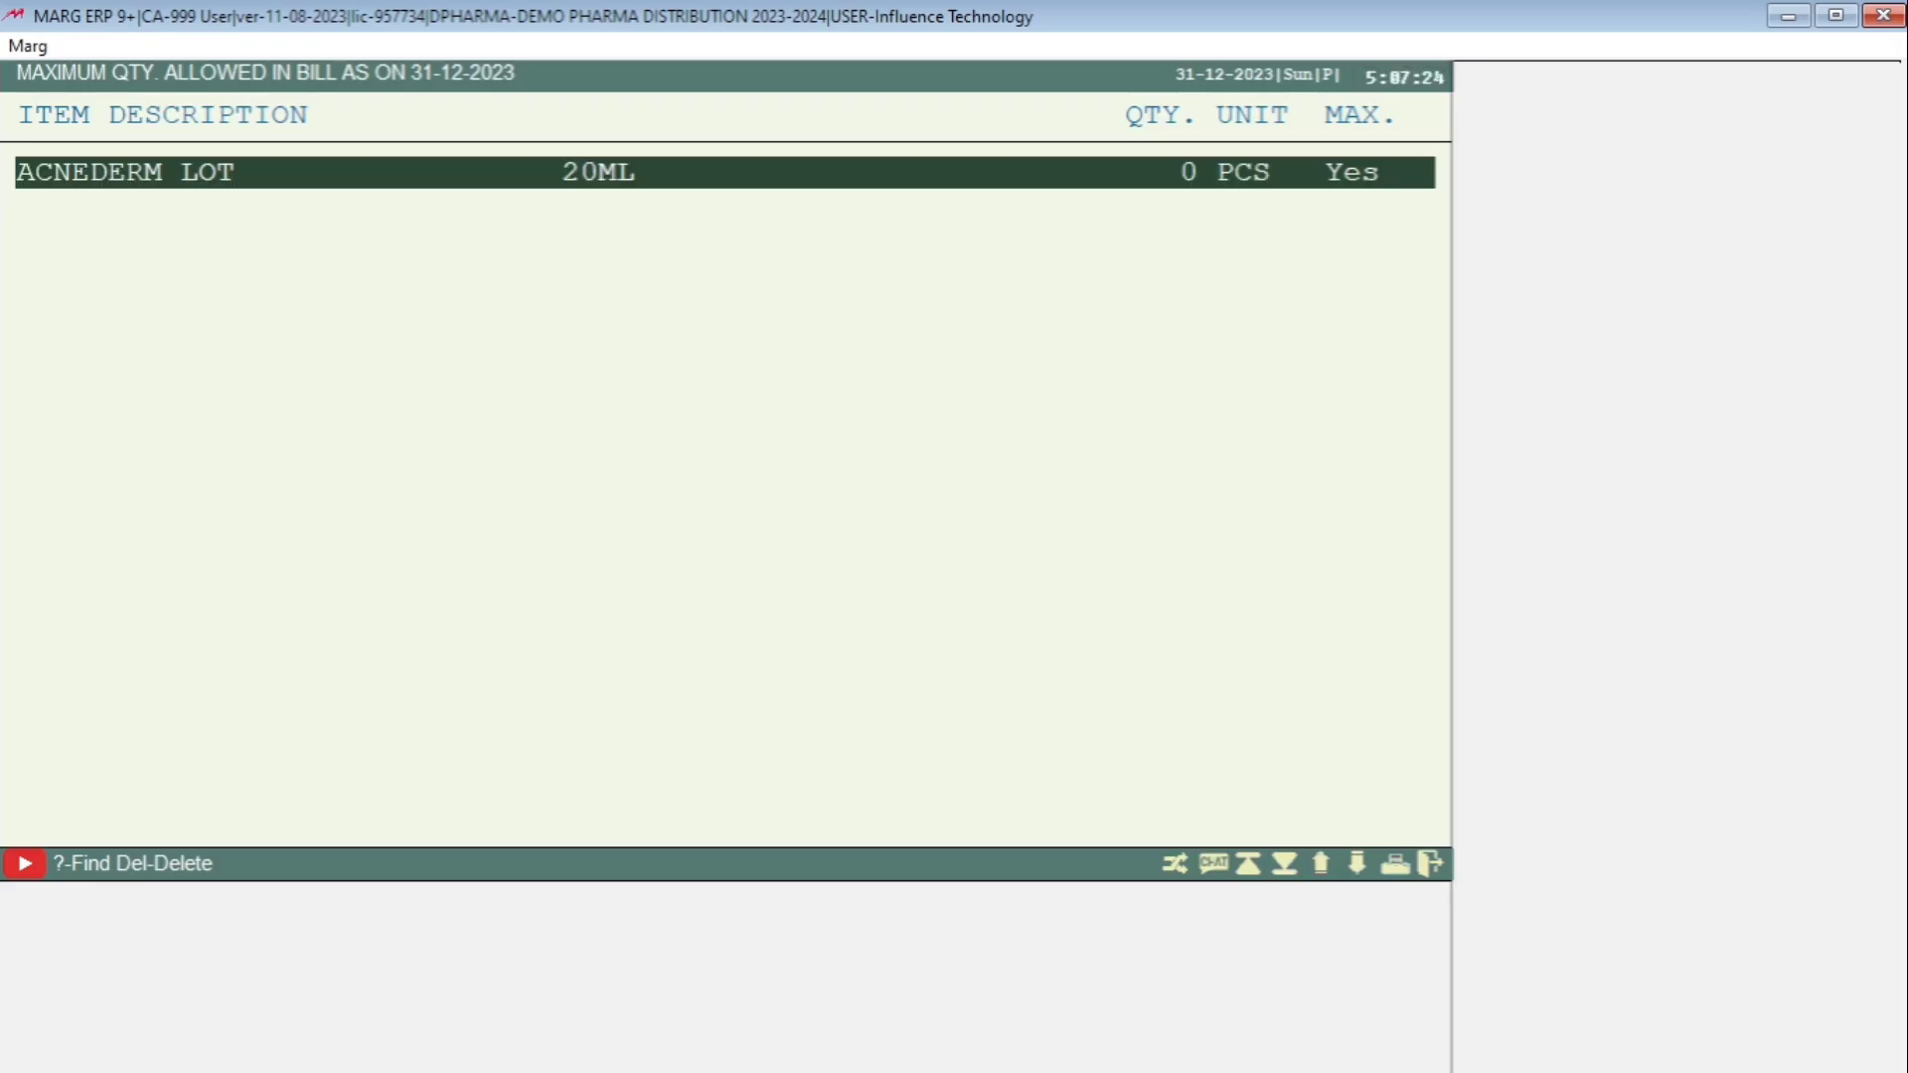
key("Return")
key("Return")
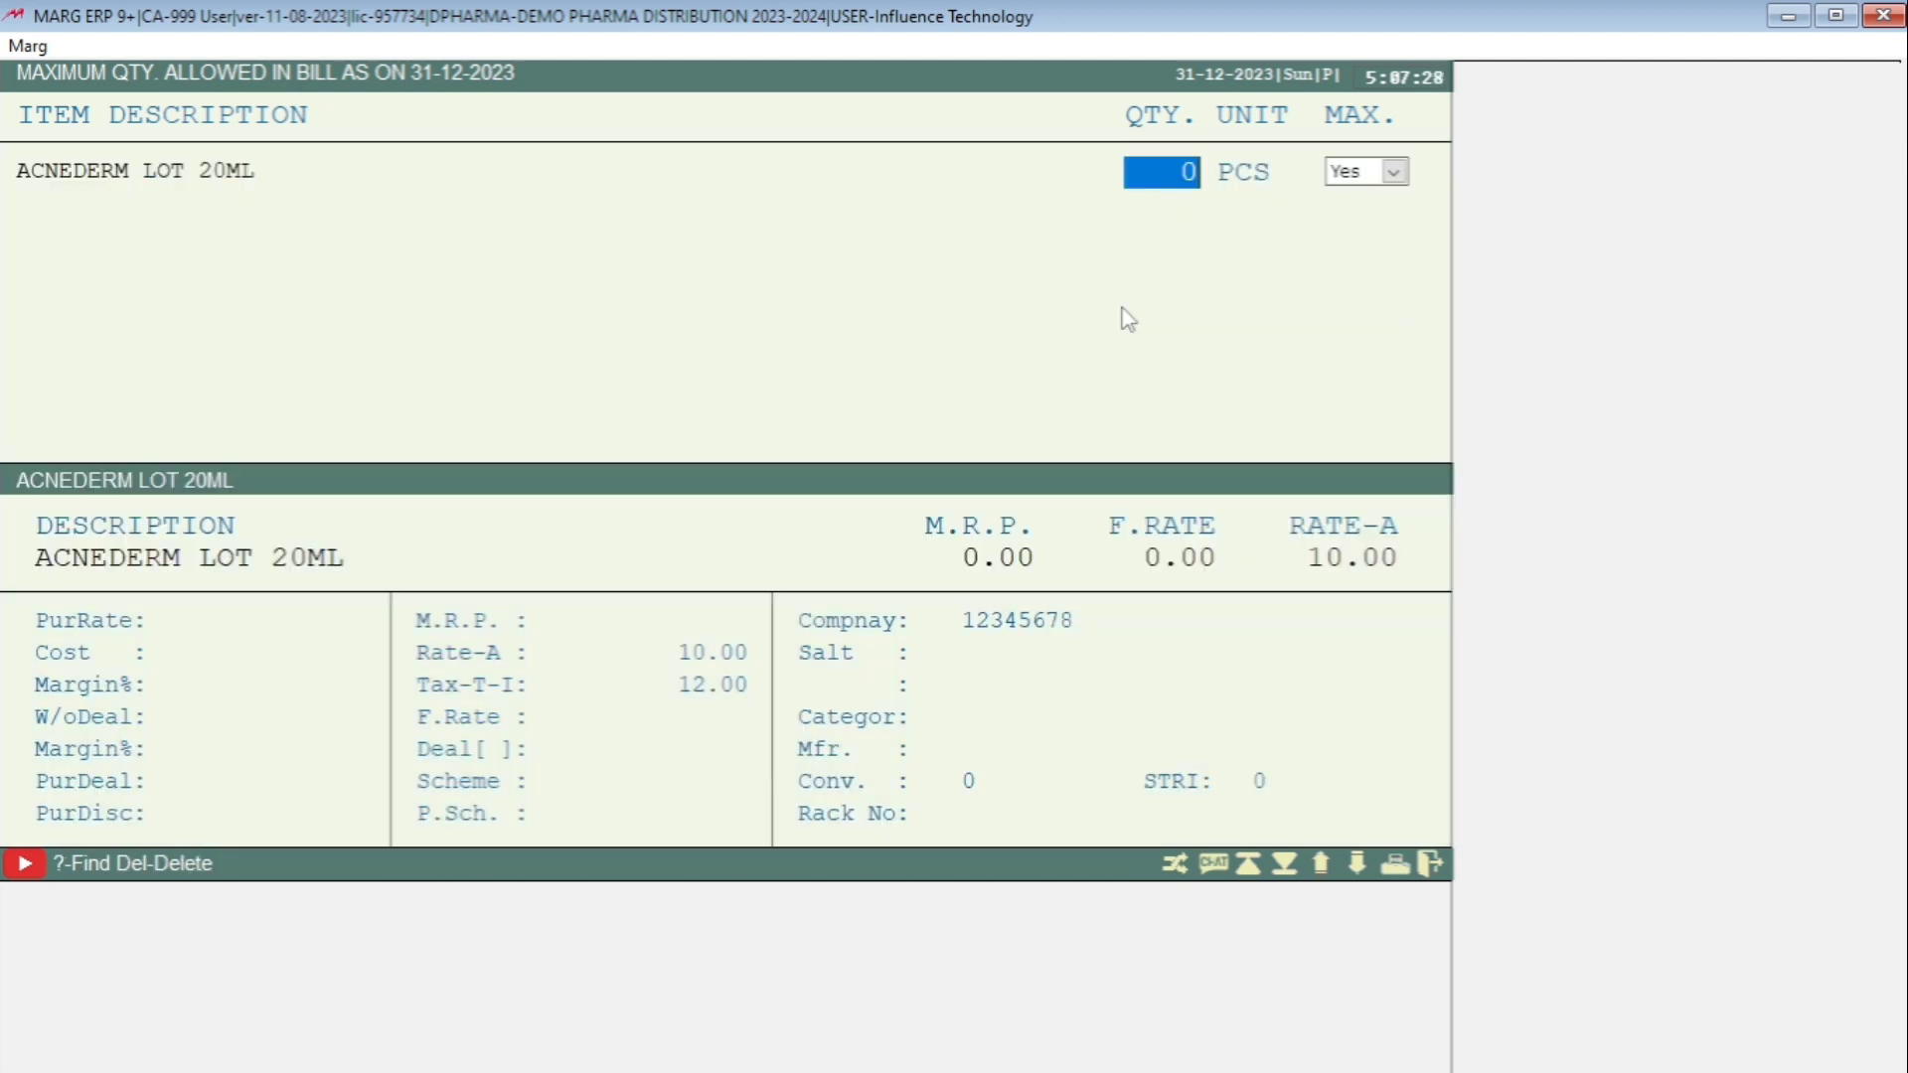
type("5")
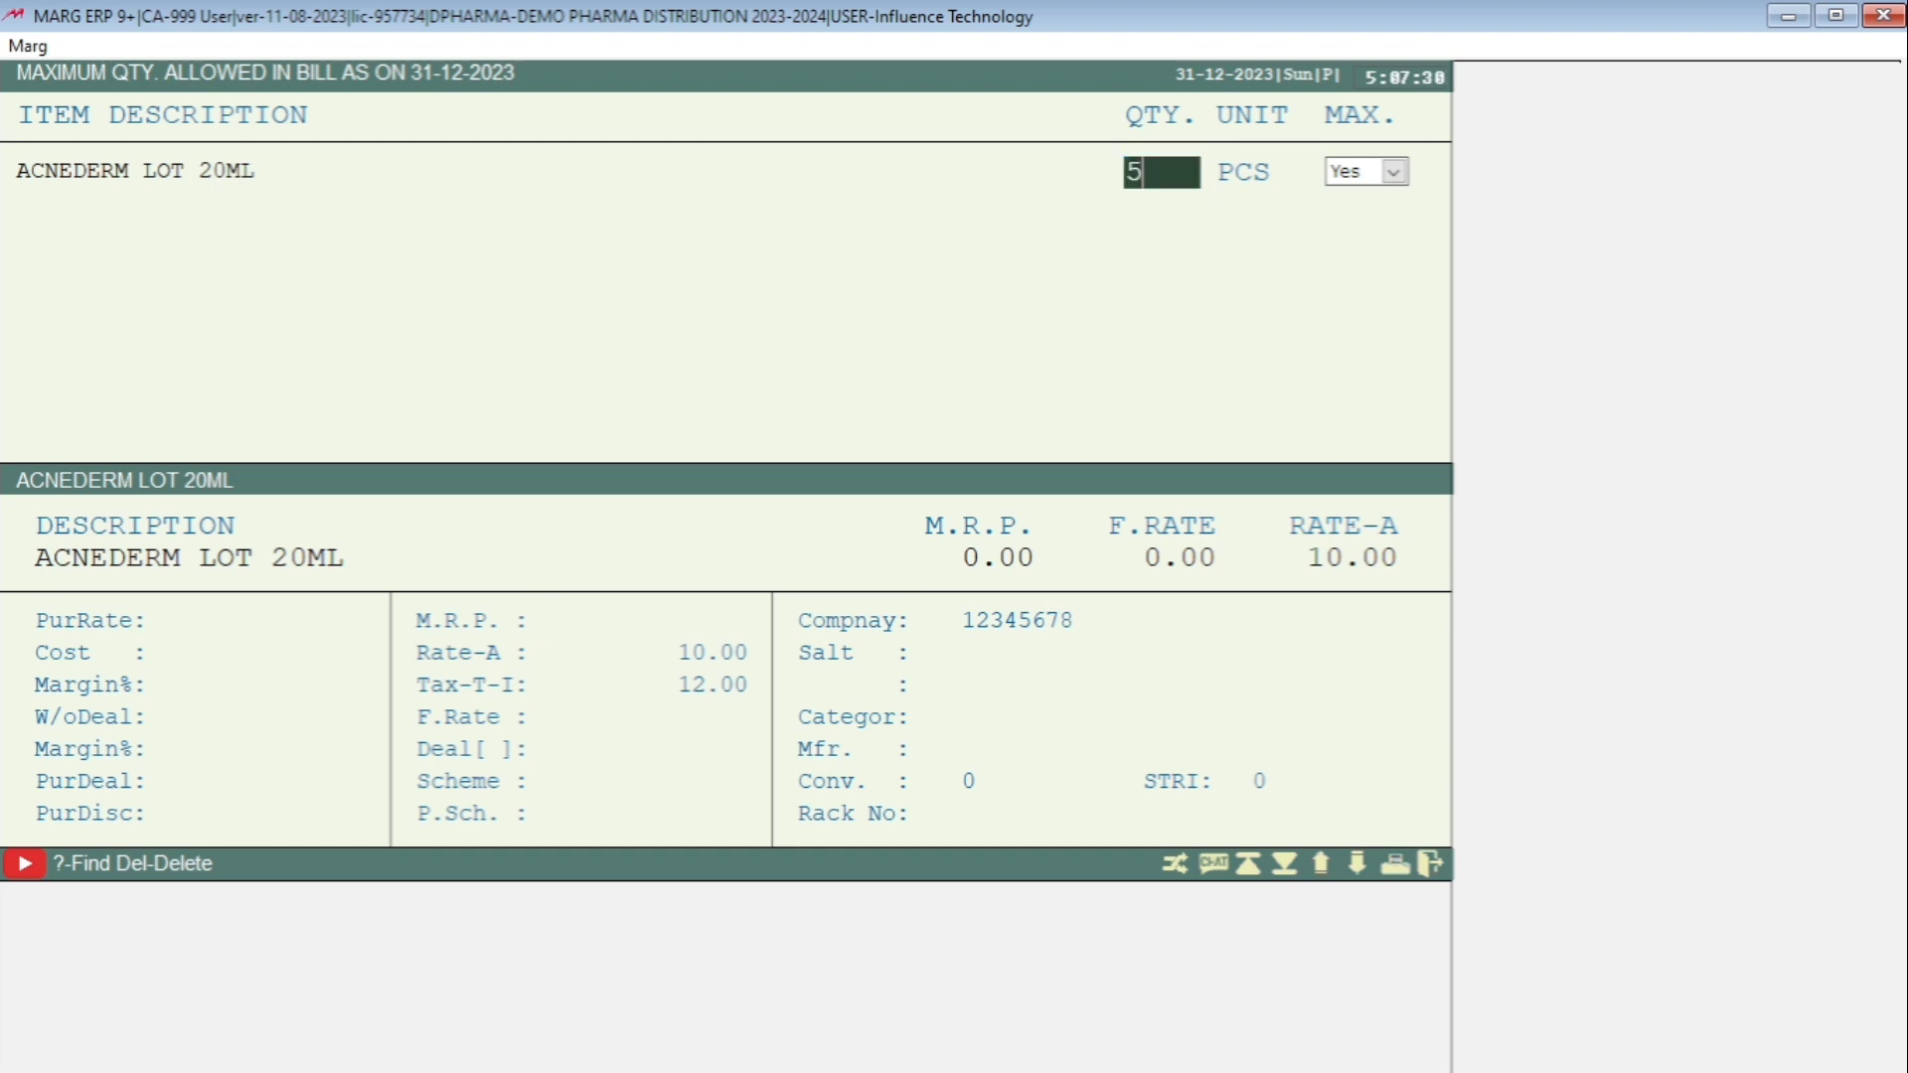
key("Return")
key("Return")
key("Return")
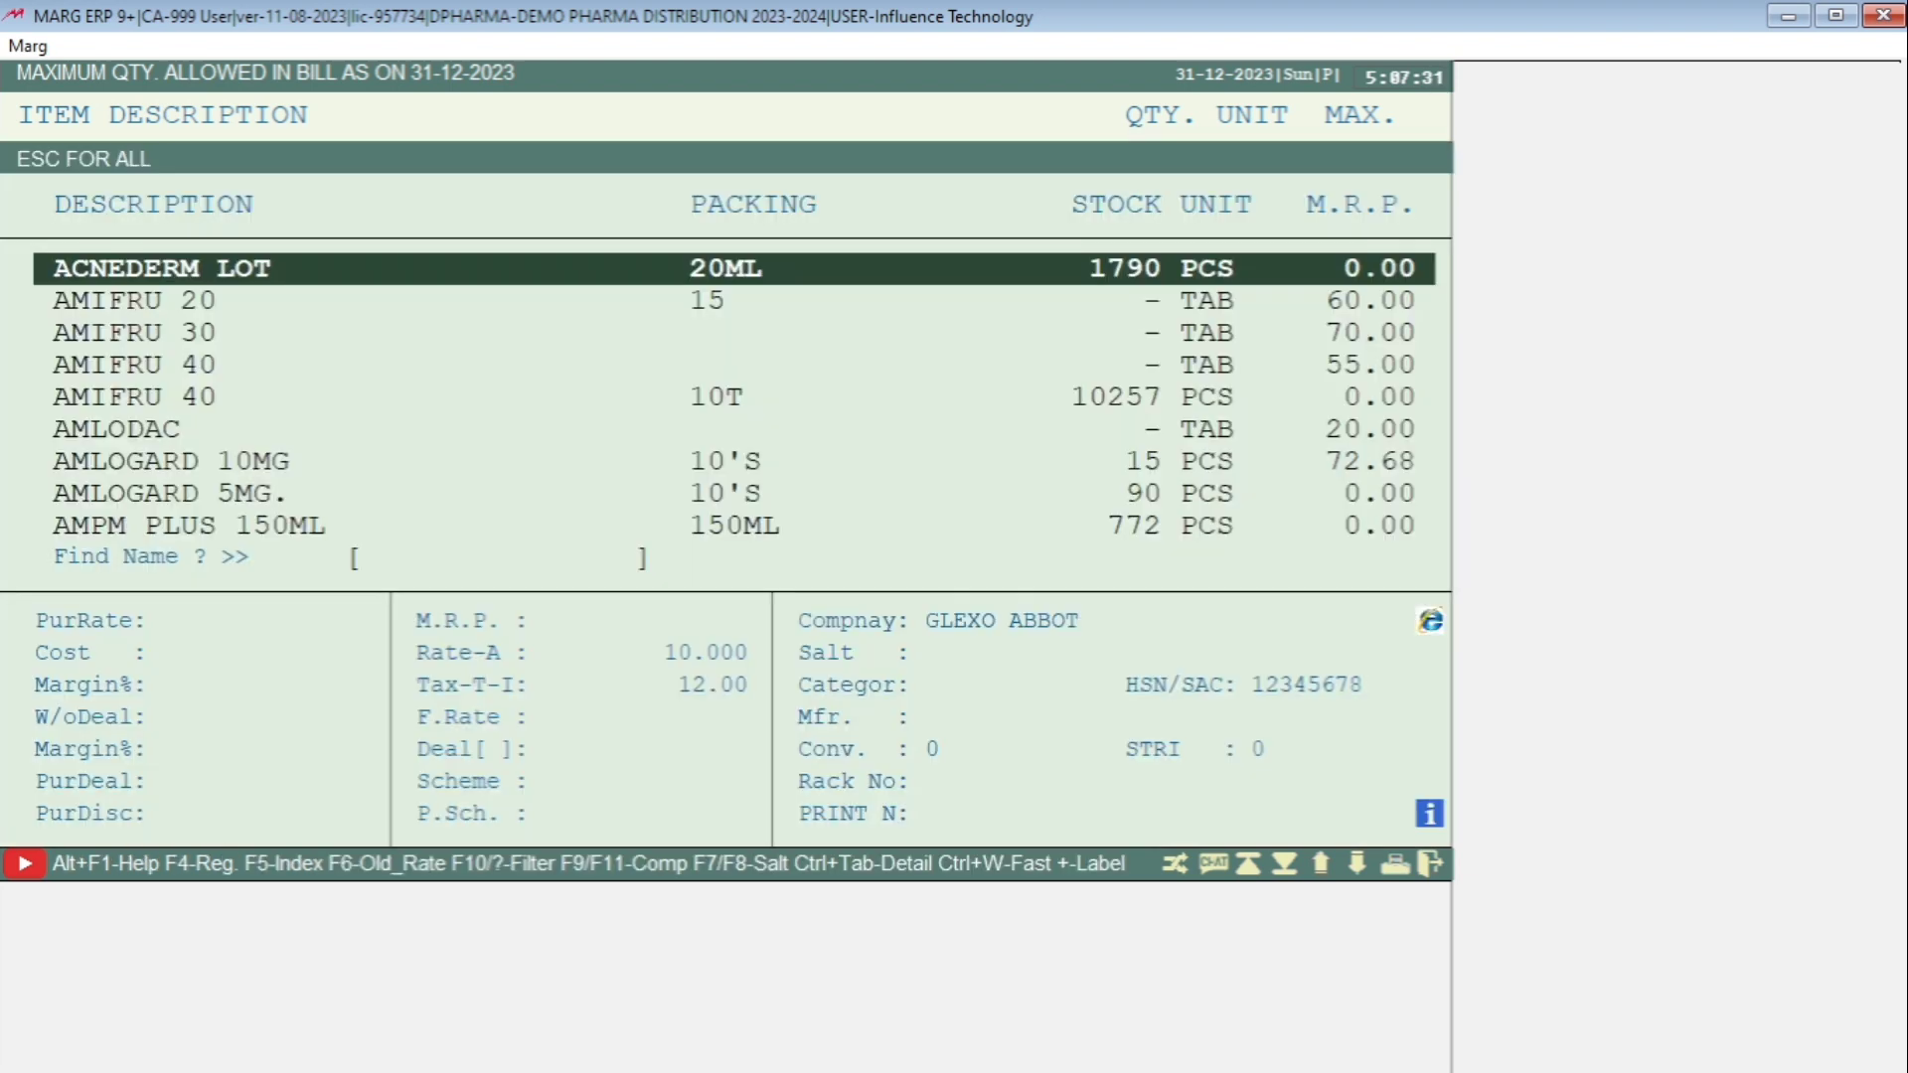
Add AMIFRU 40 10T to the list with a maximum bill quantity of 3.
key("Down")
key("Down")
key("Down")
key("Down")
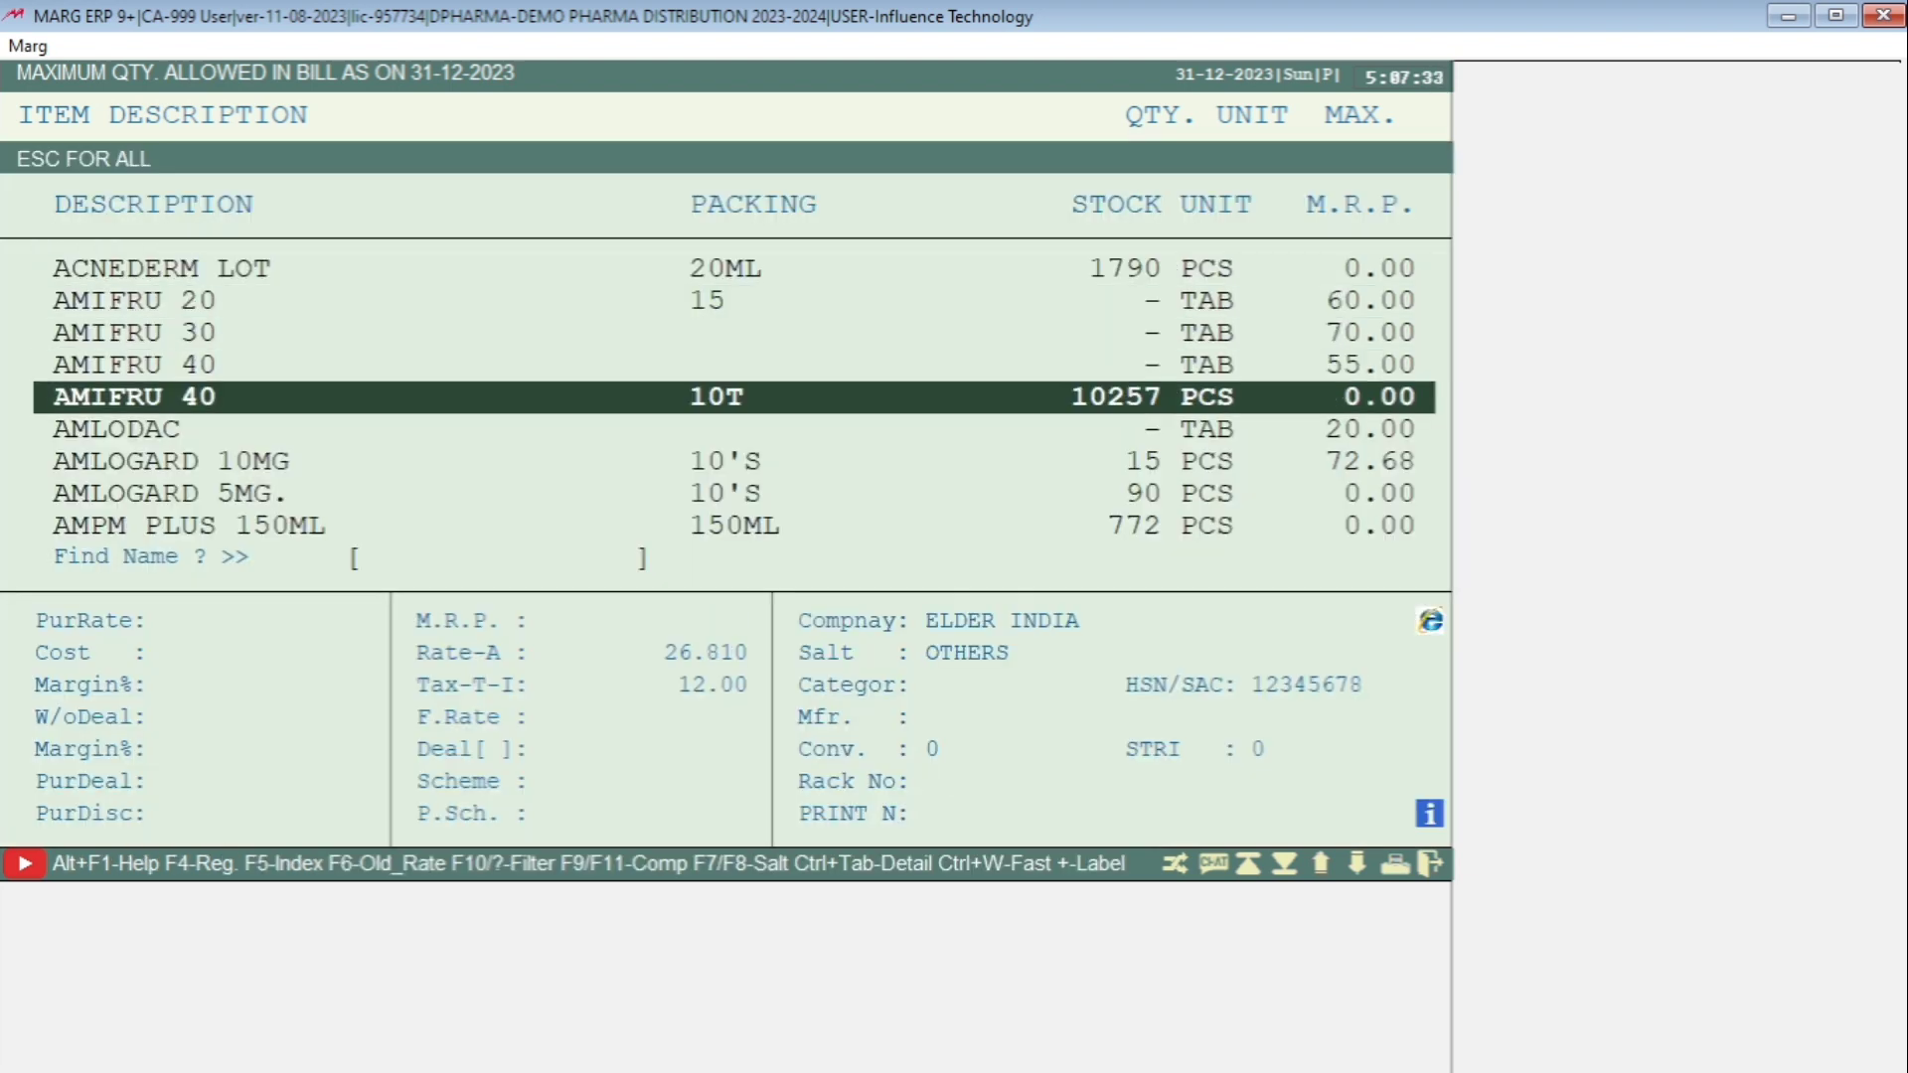
key("Return")
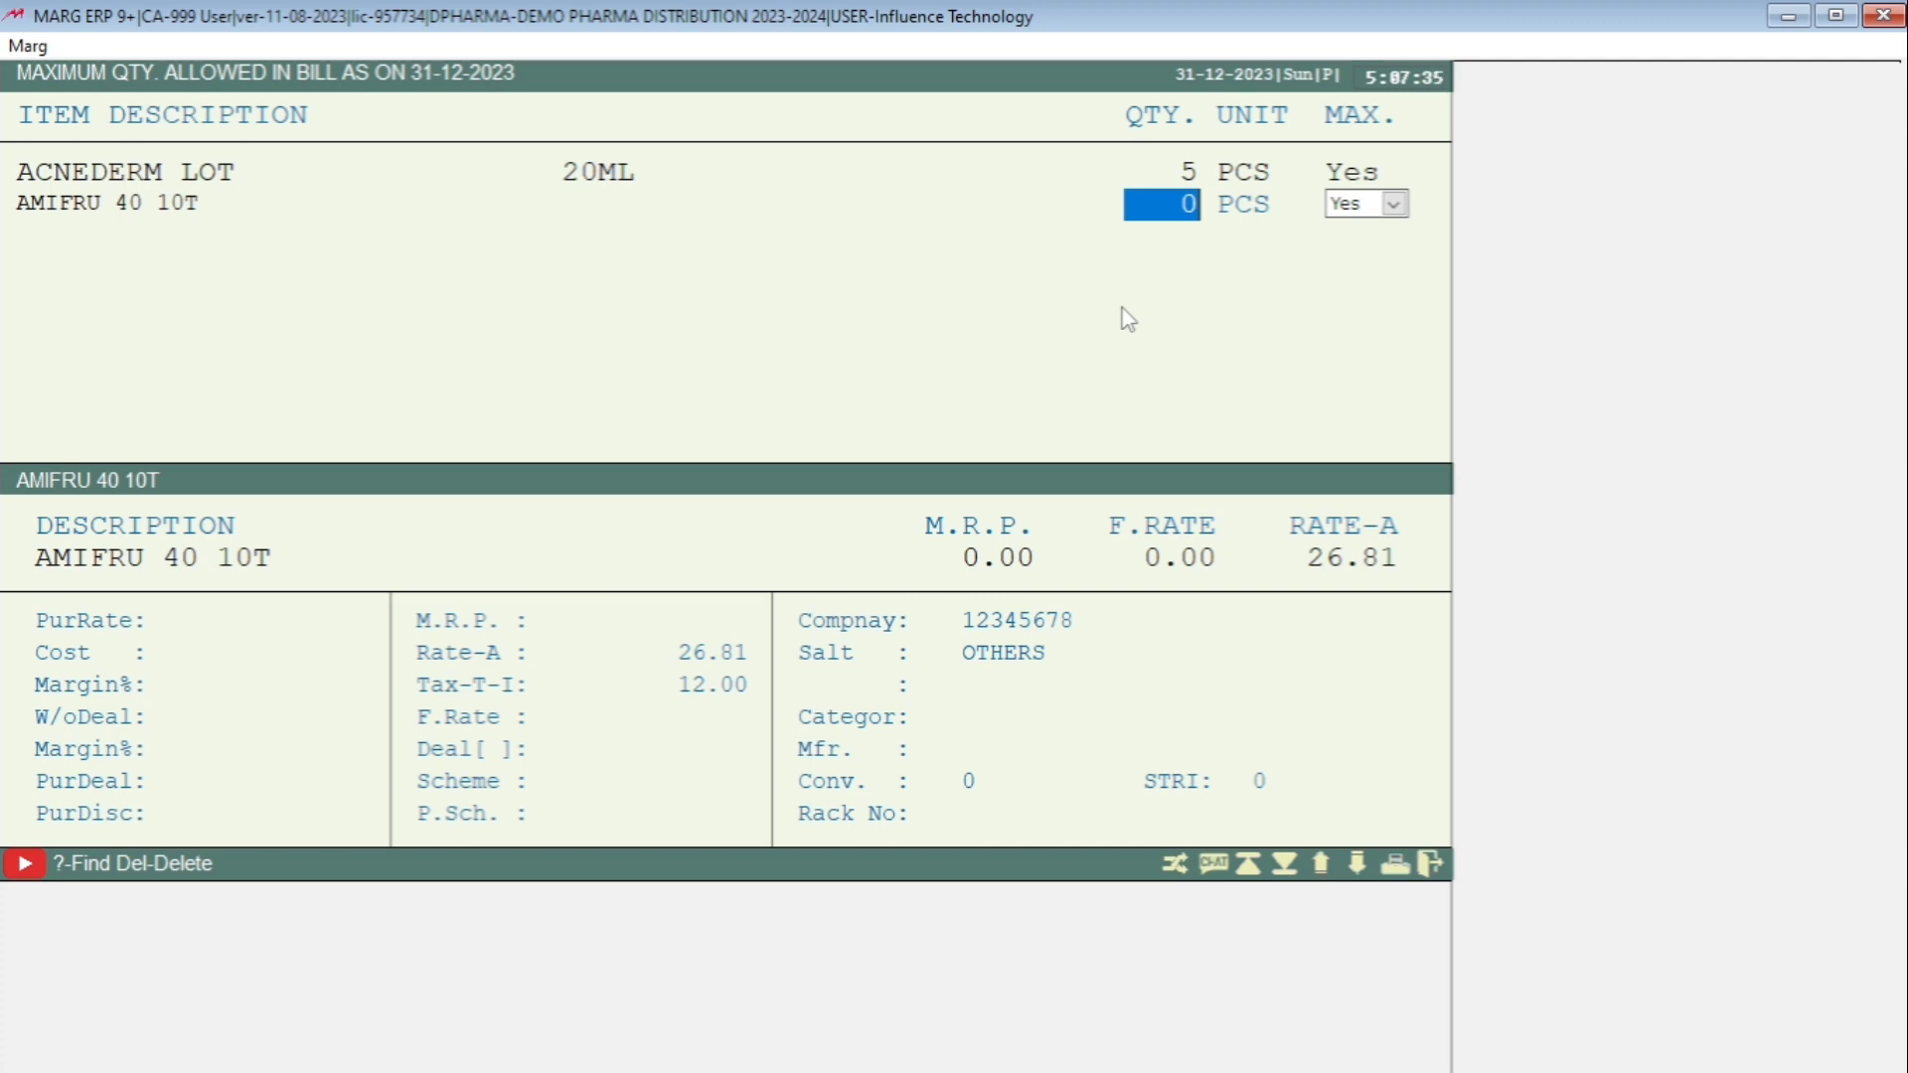
type("3")
key("Return")
key("Return")
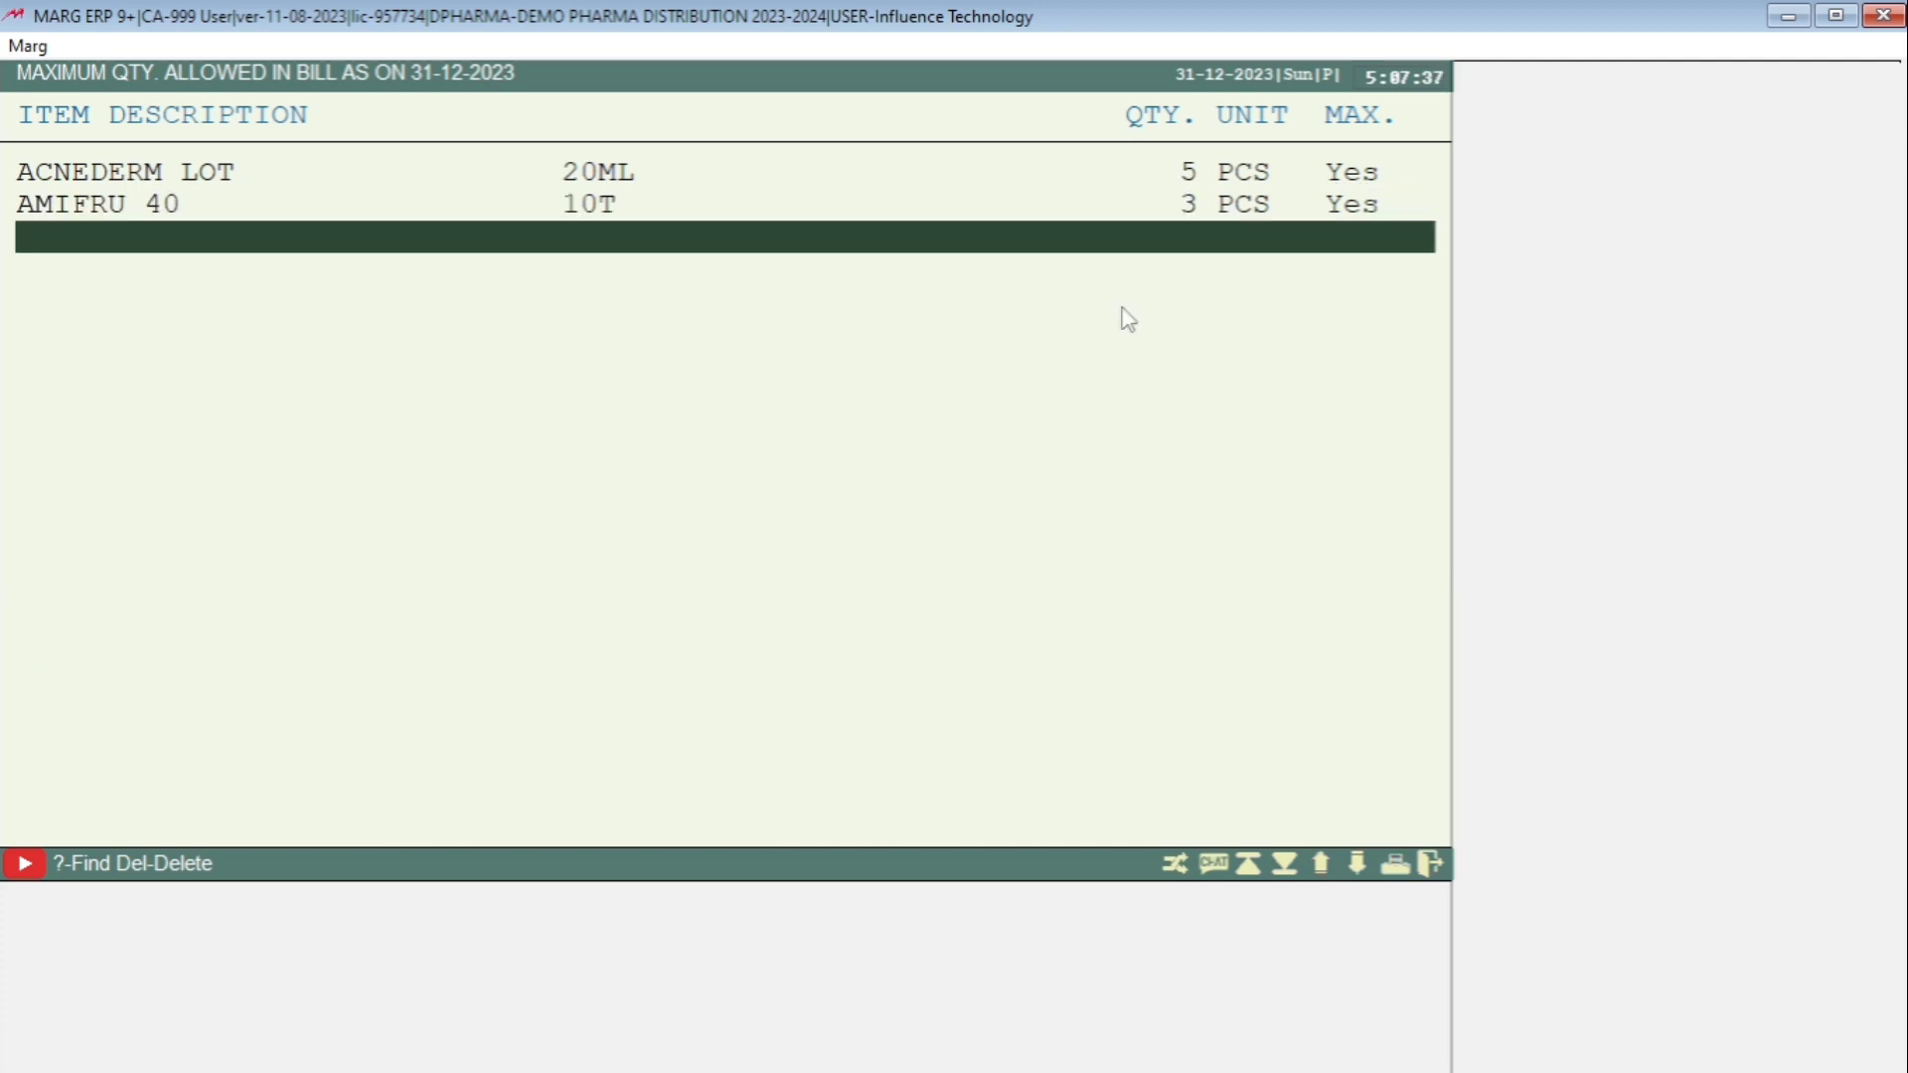
Add AMLOGARD 10MG 10'S to the list with a maximum bill quantity of 5, then exit the list.
key("Return")
key("Down")
key("Down")
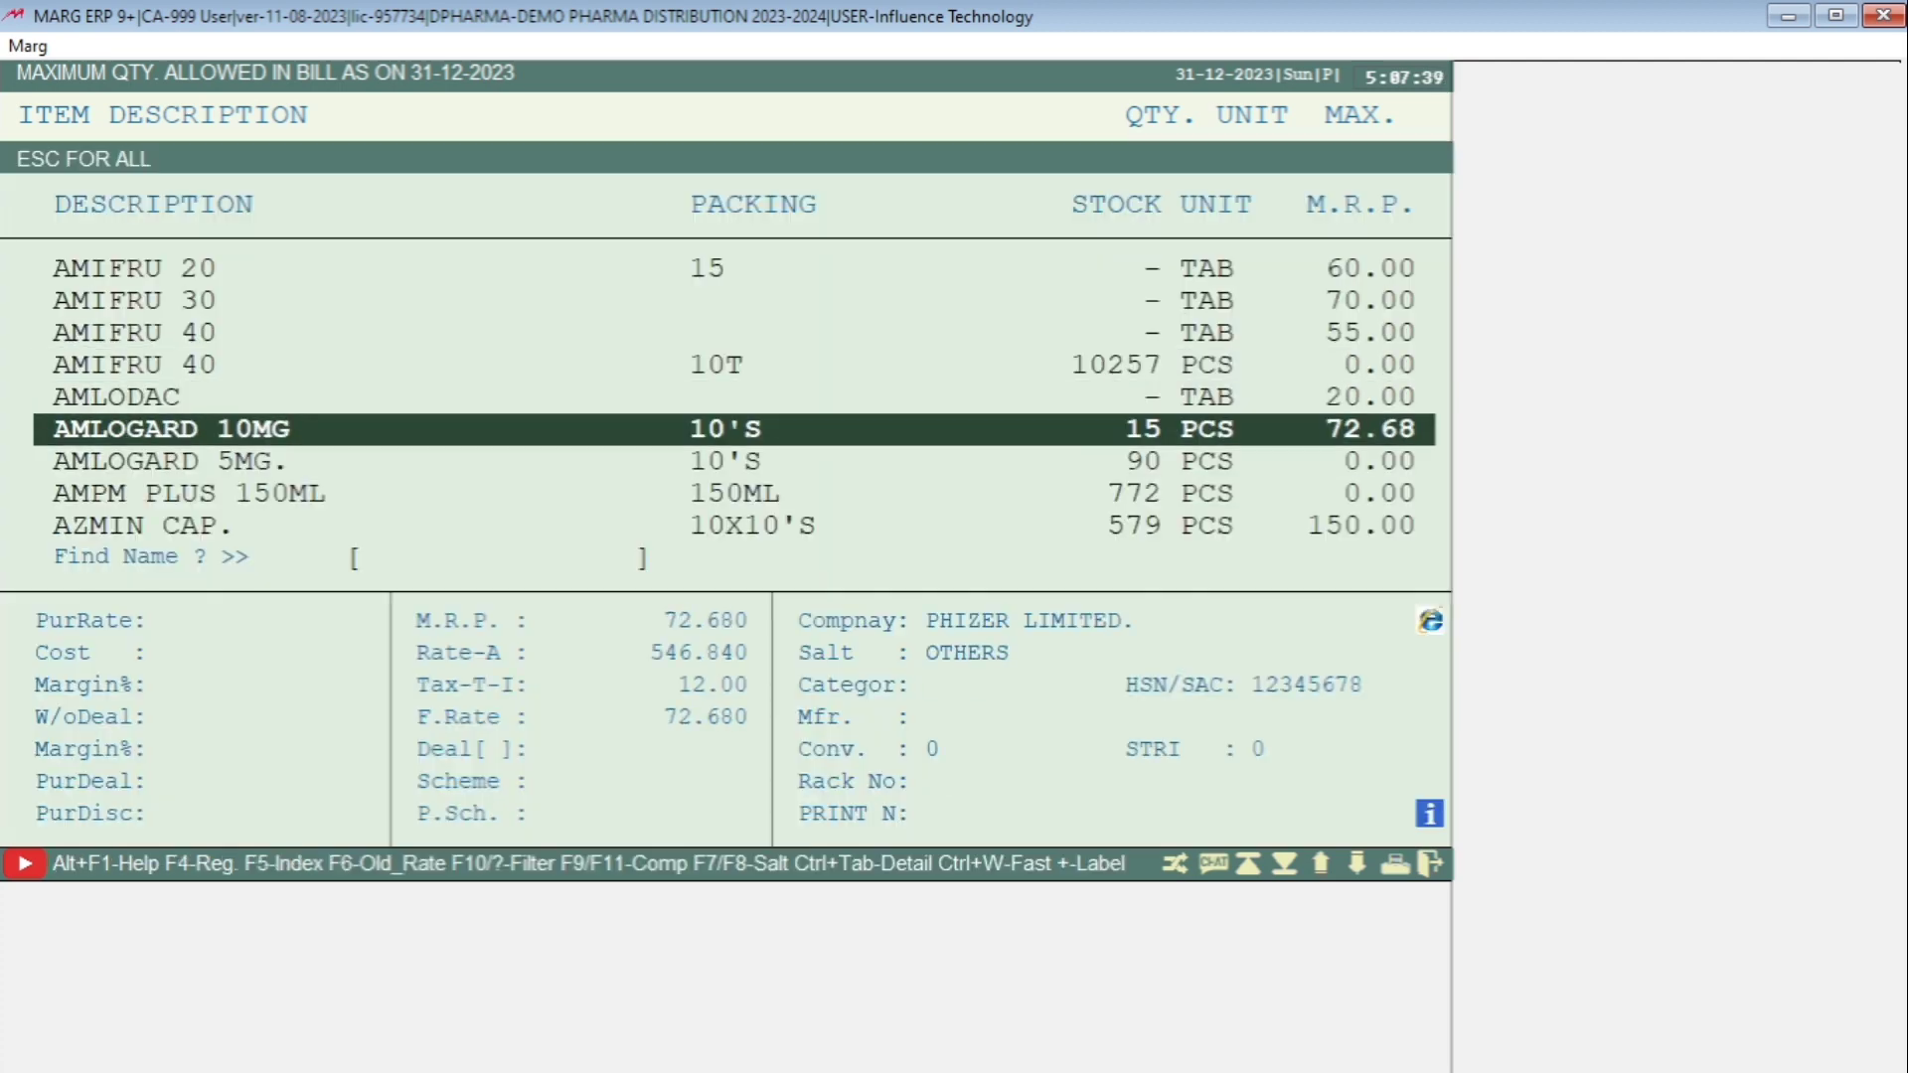
key("Return")
type("5")
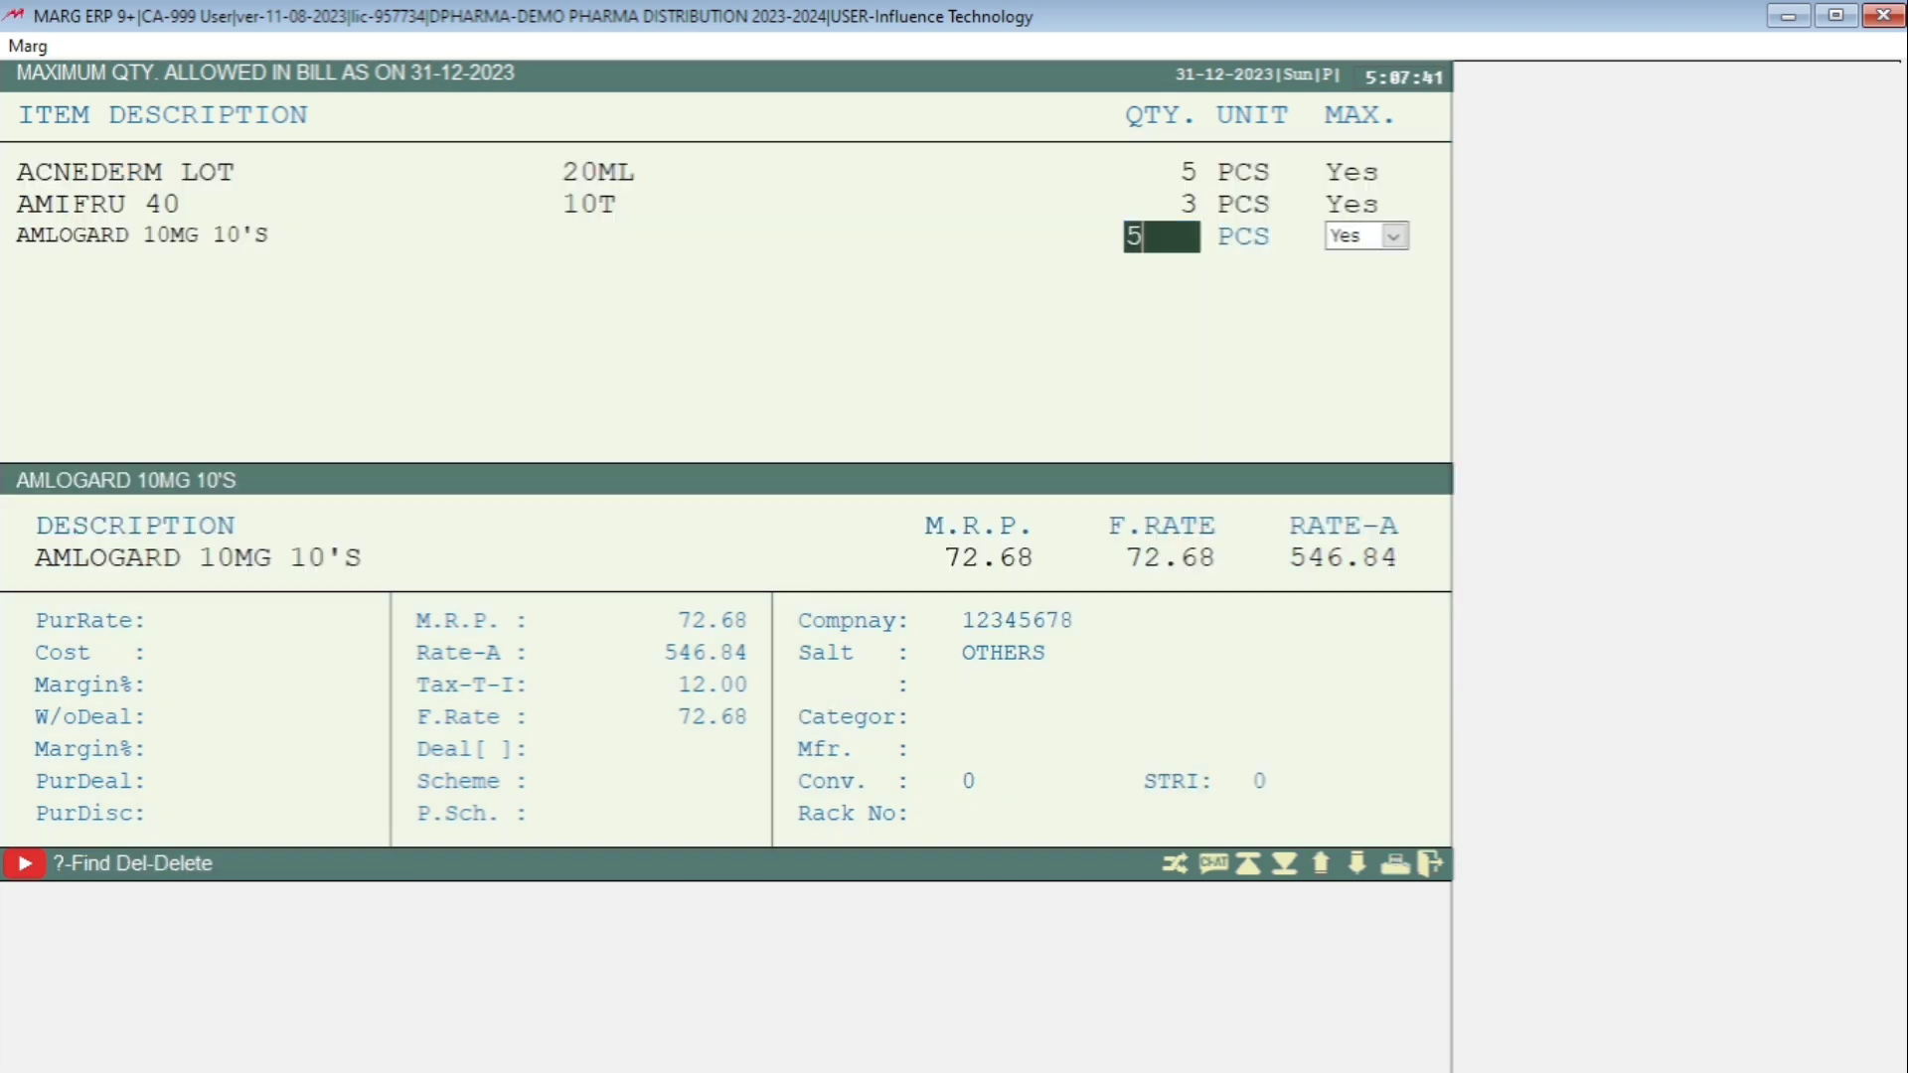
key("Return")
key("Return")
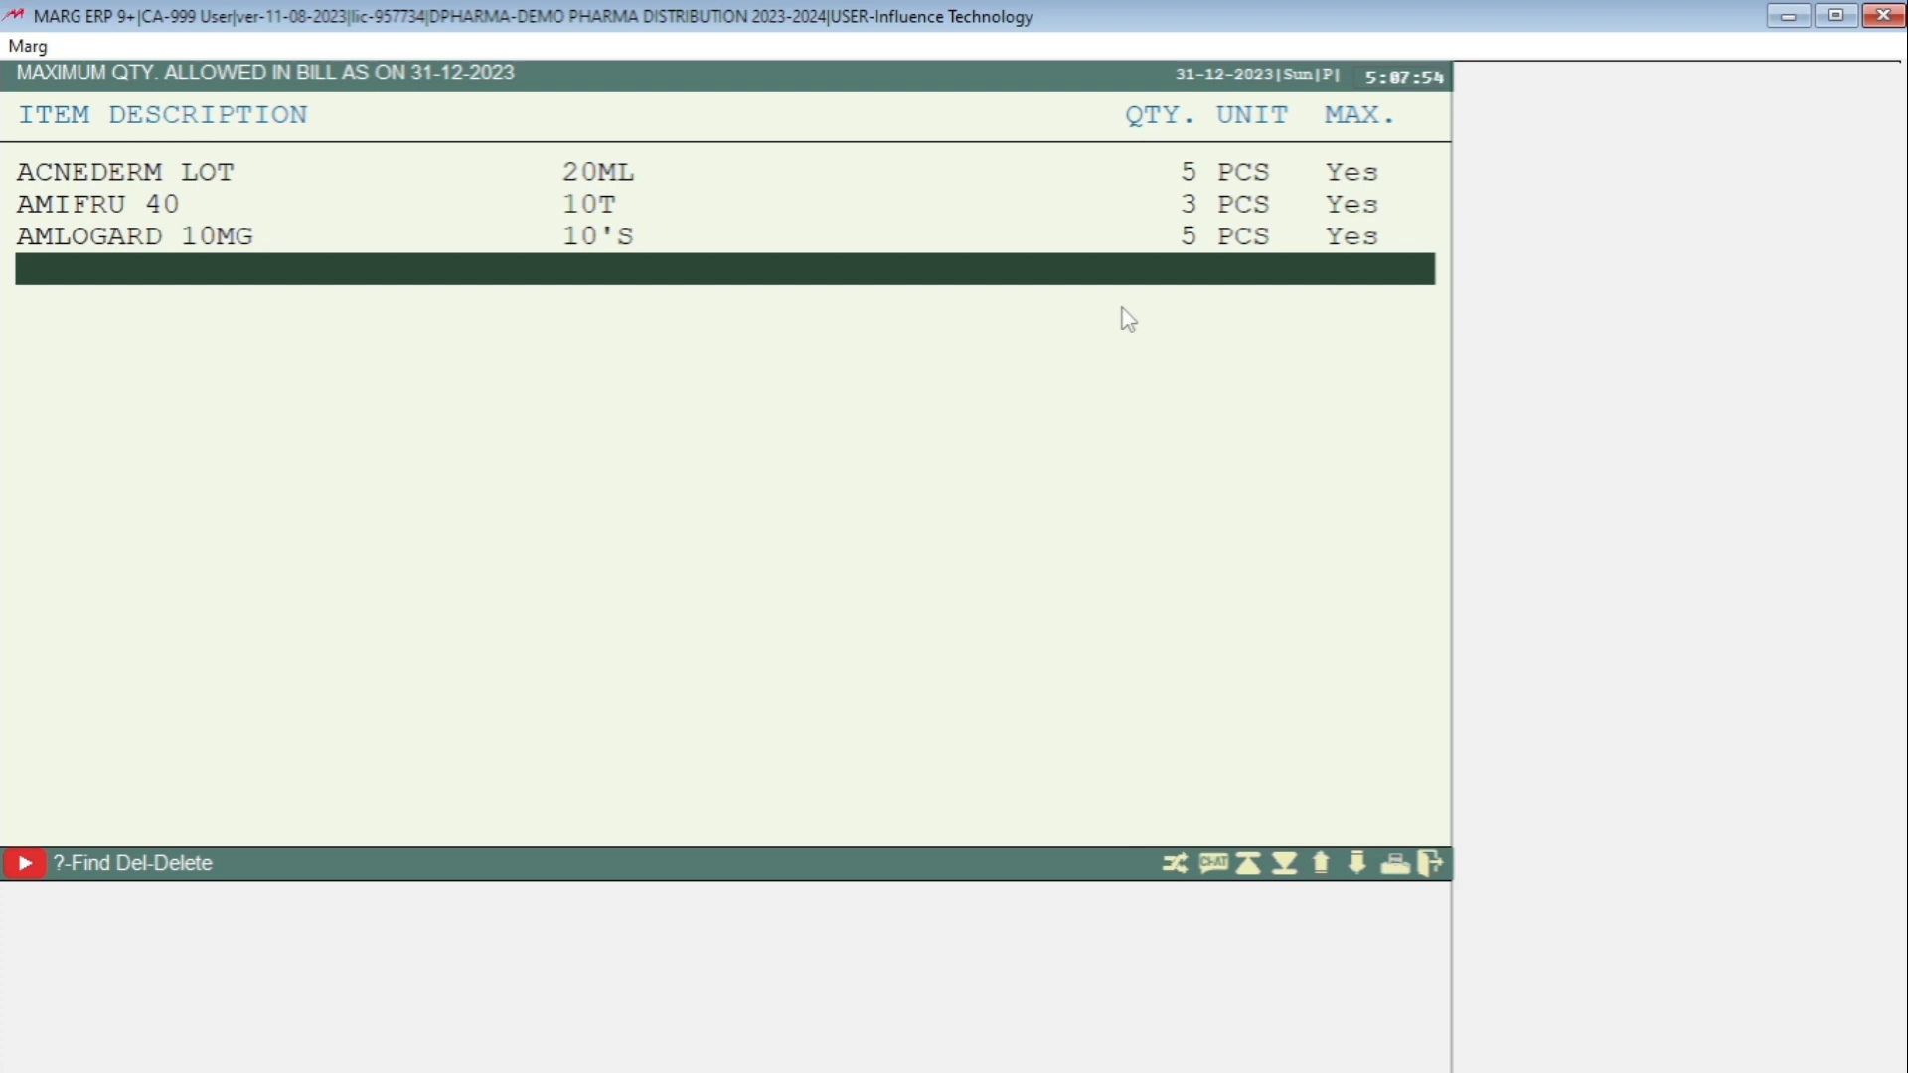
key("Escape")
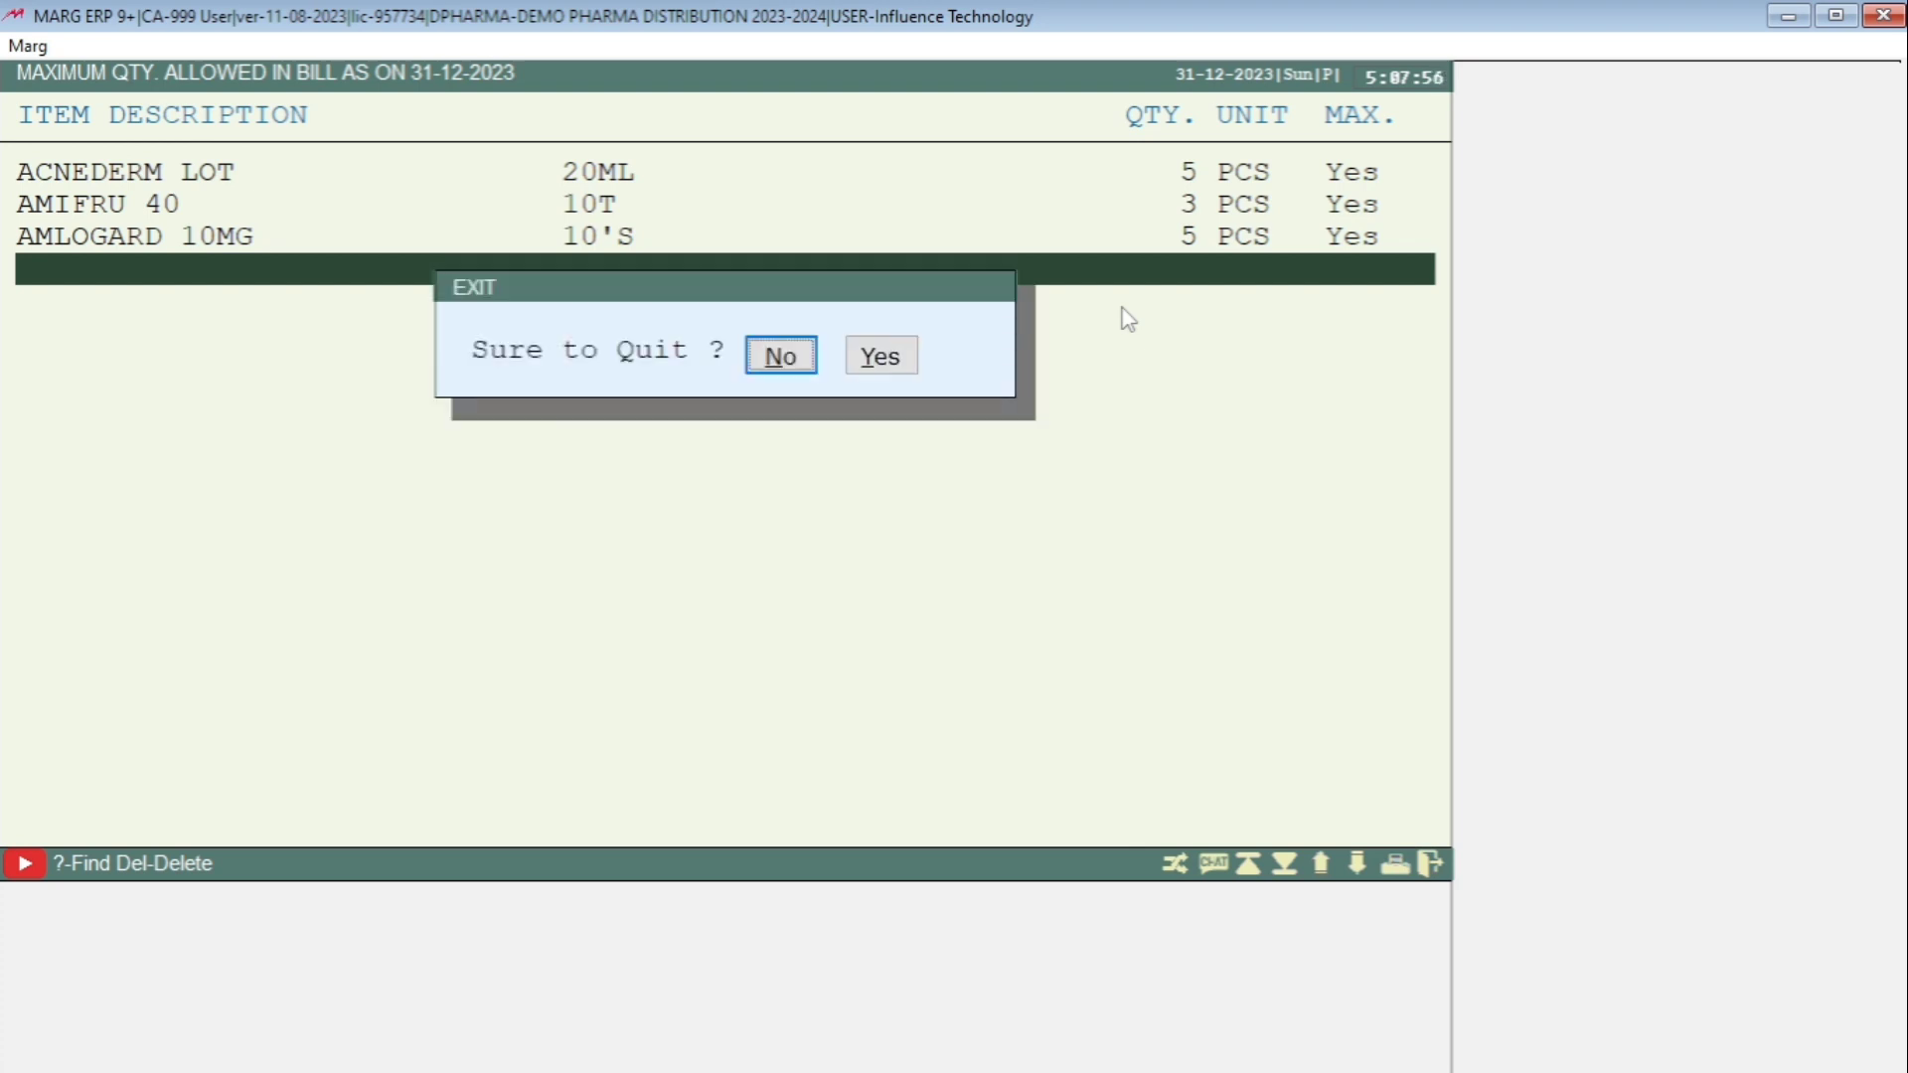
key("Right")
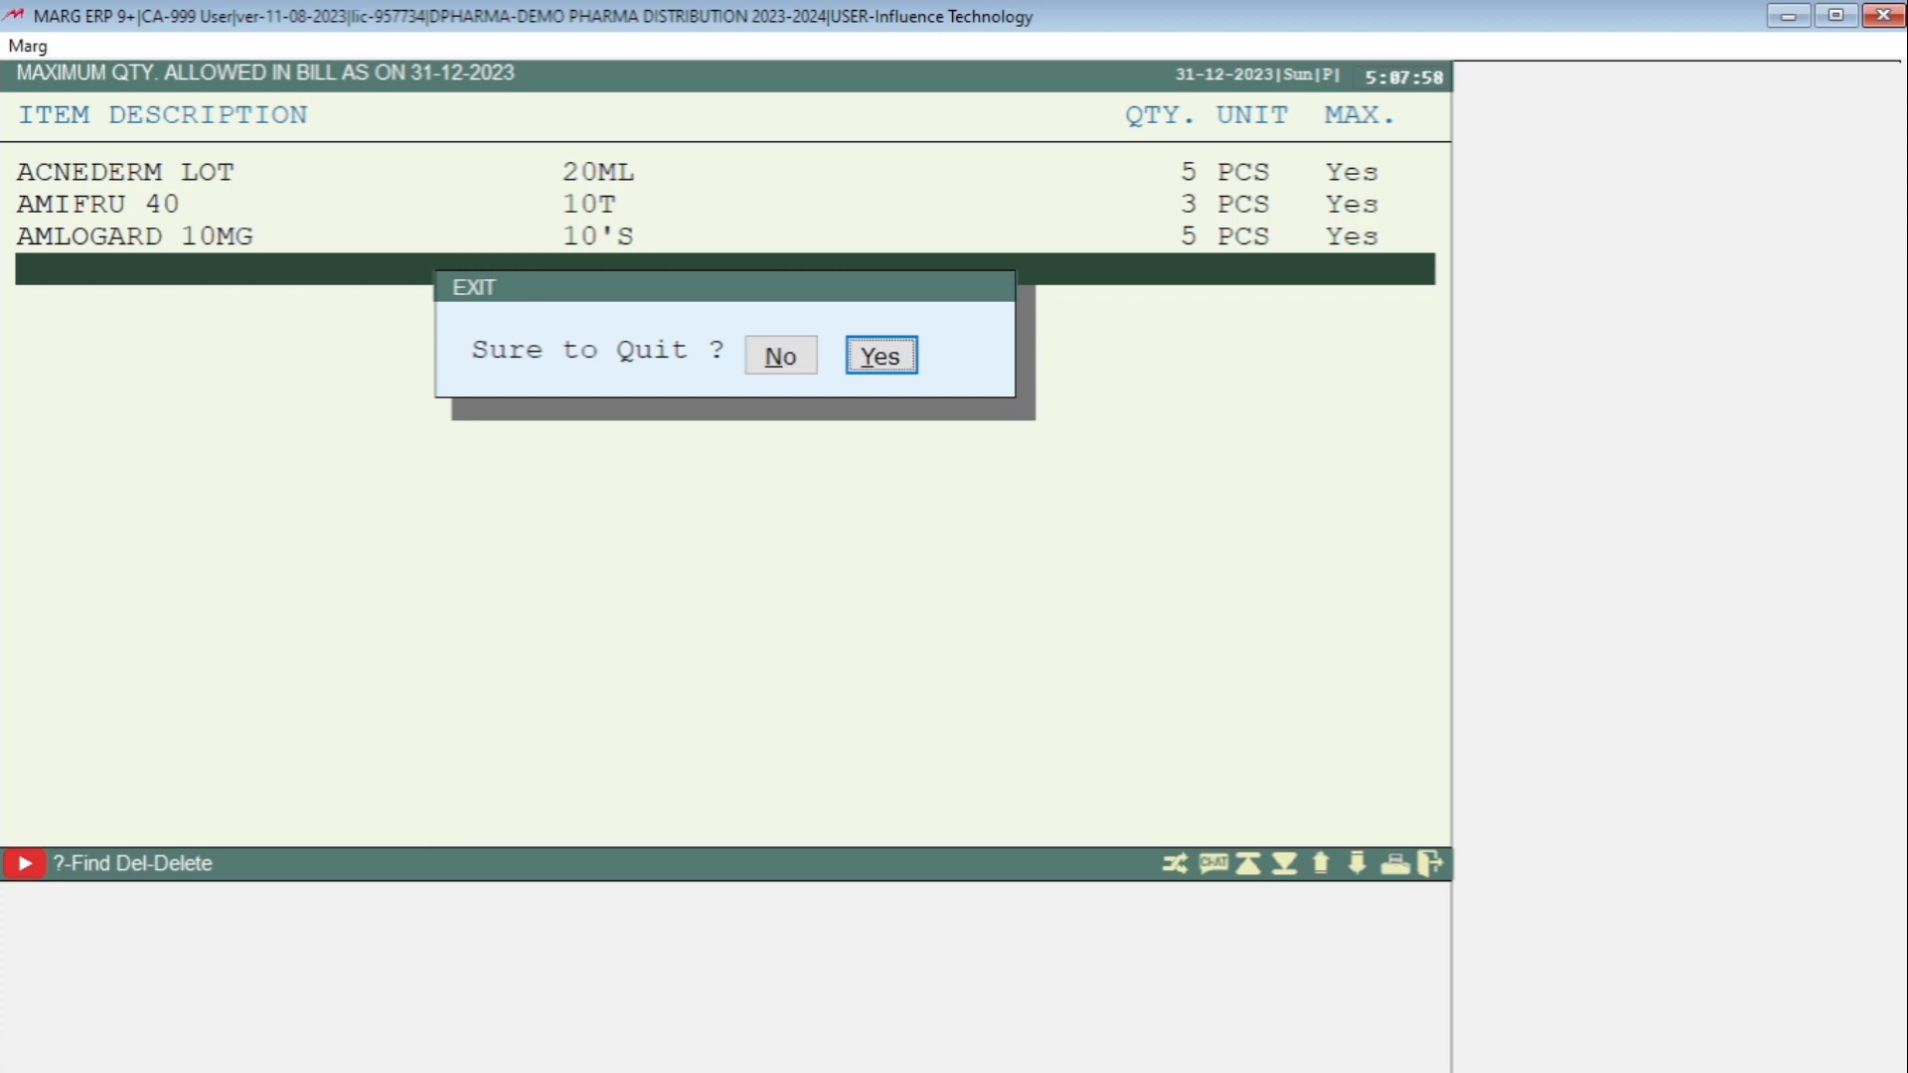
key("Return")
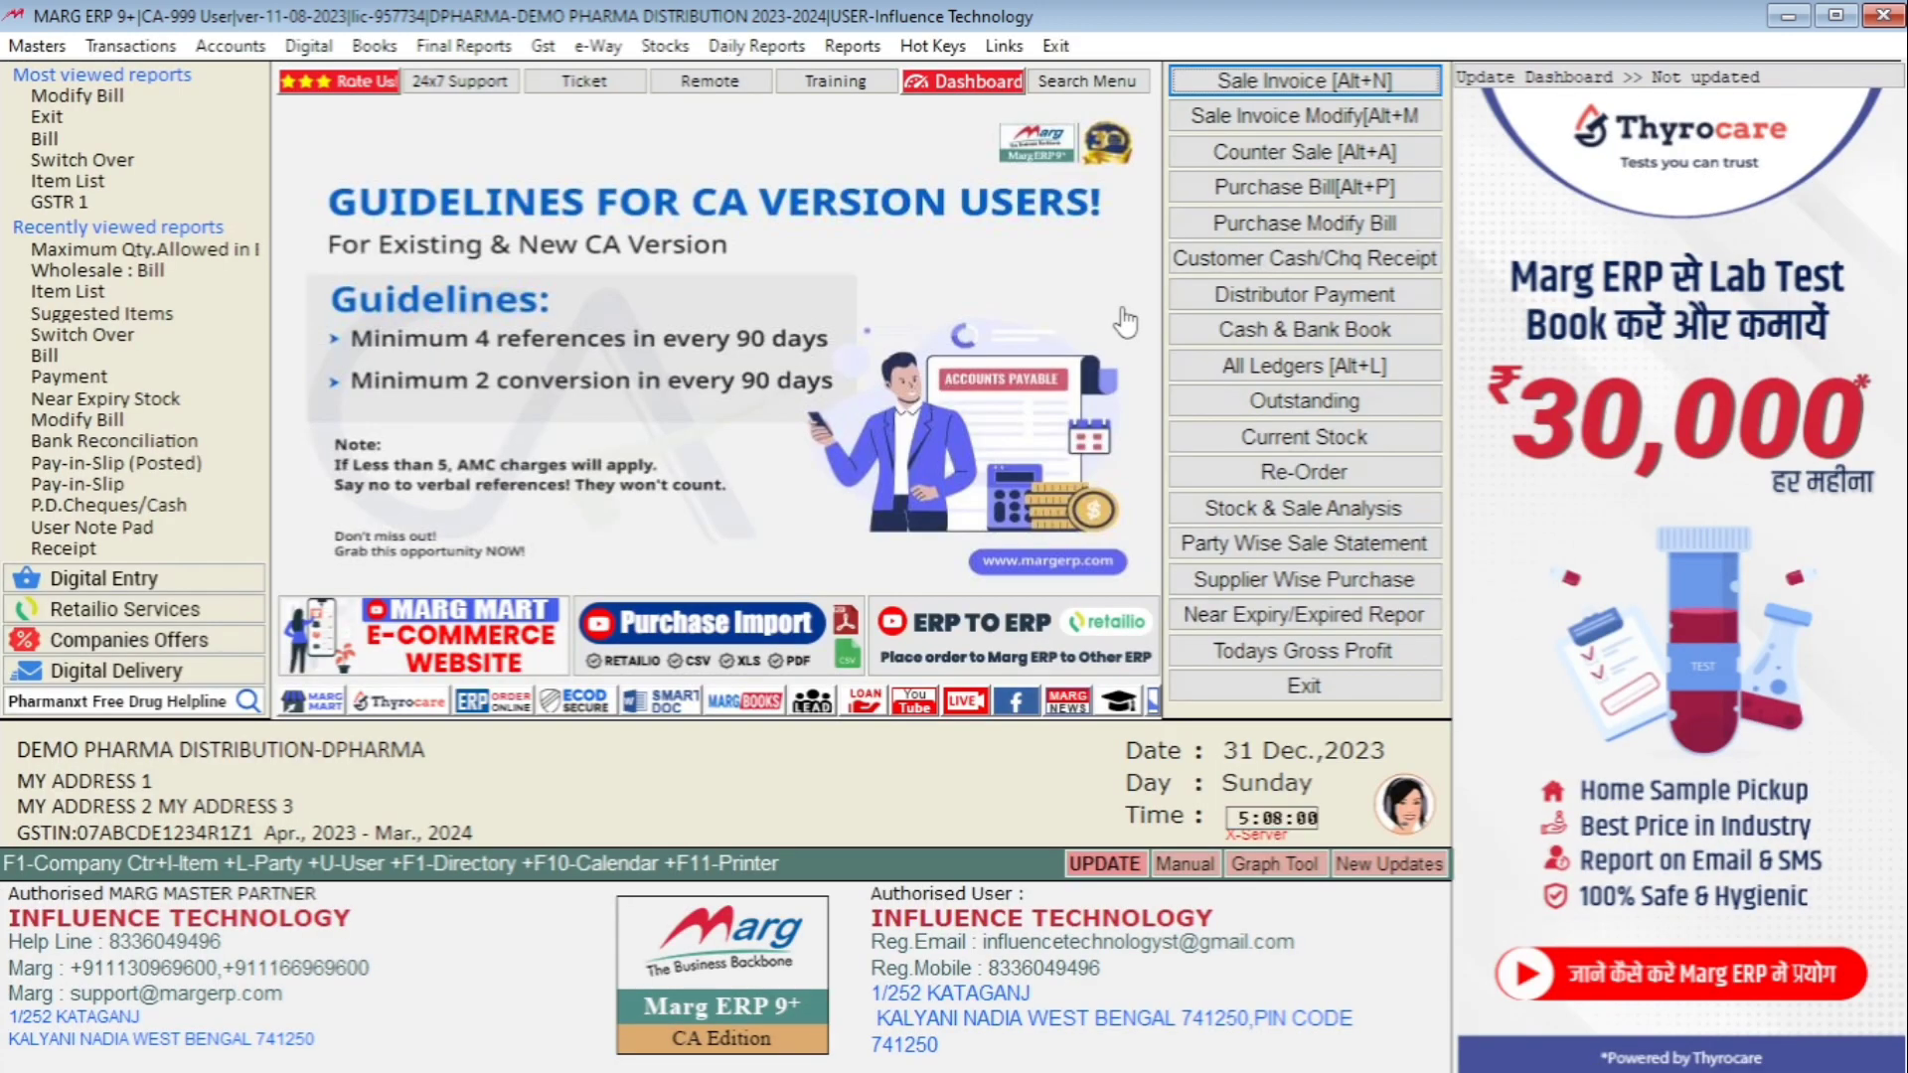
Open a new wholesale sale bill.
key("Right")
key("Down")
key("Right")
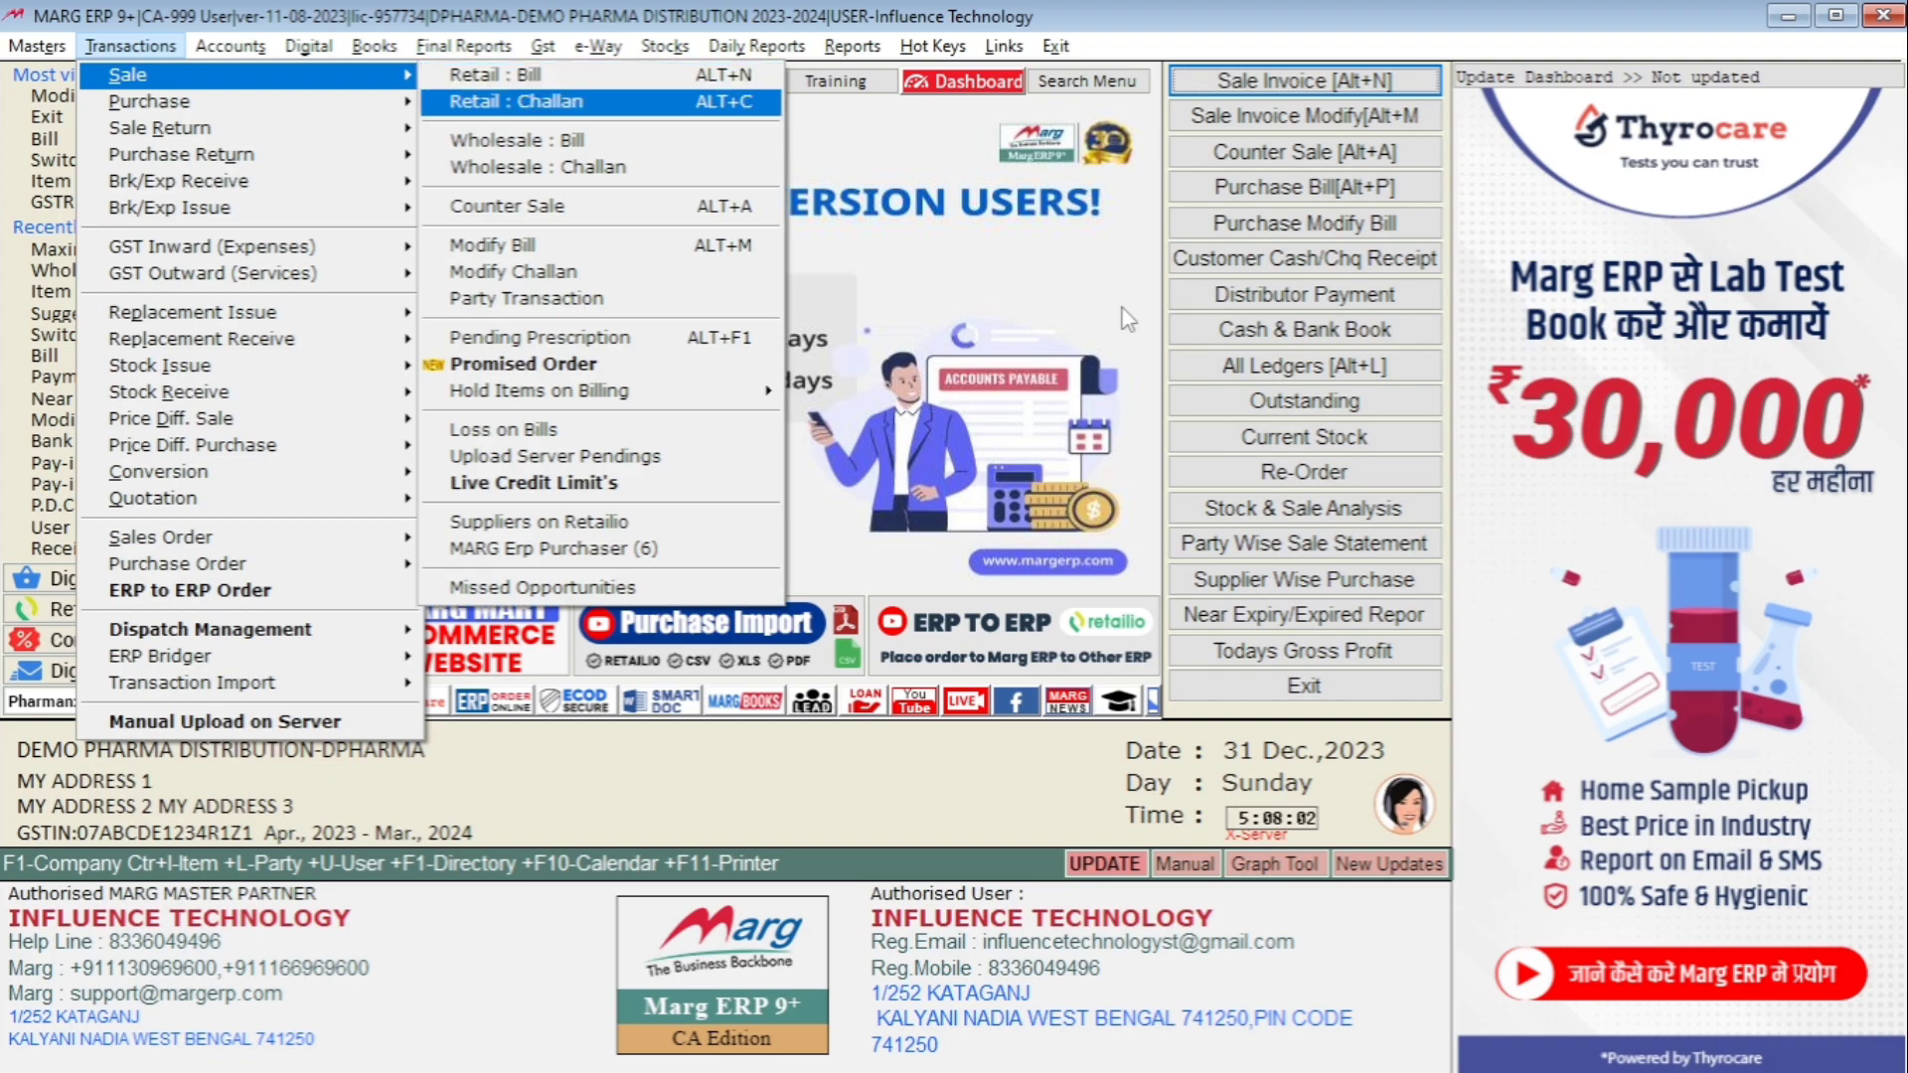
key("Down")
key("Return")
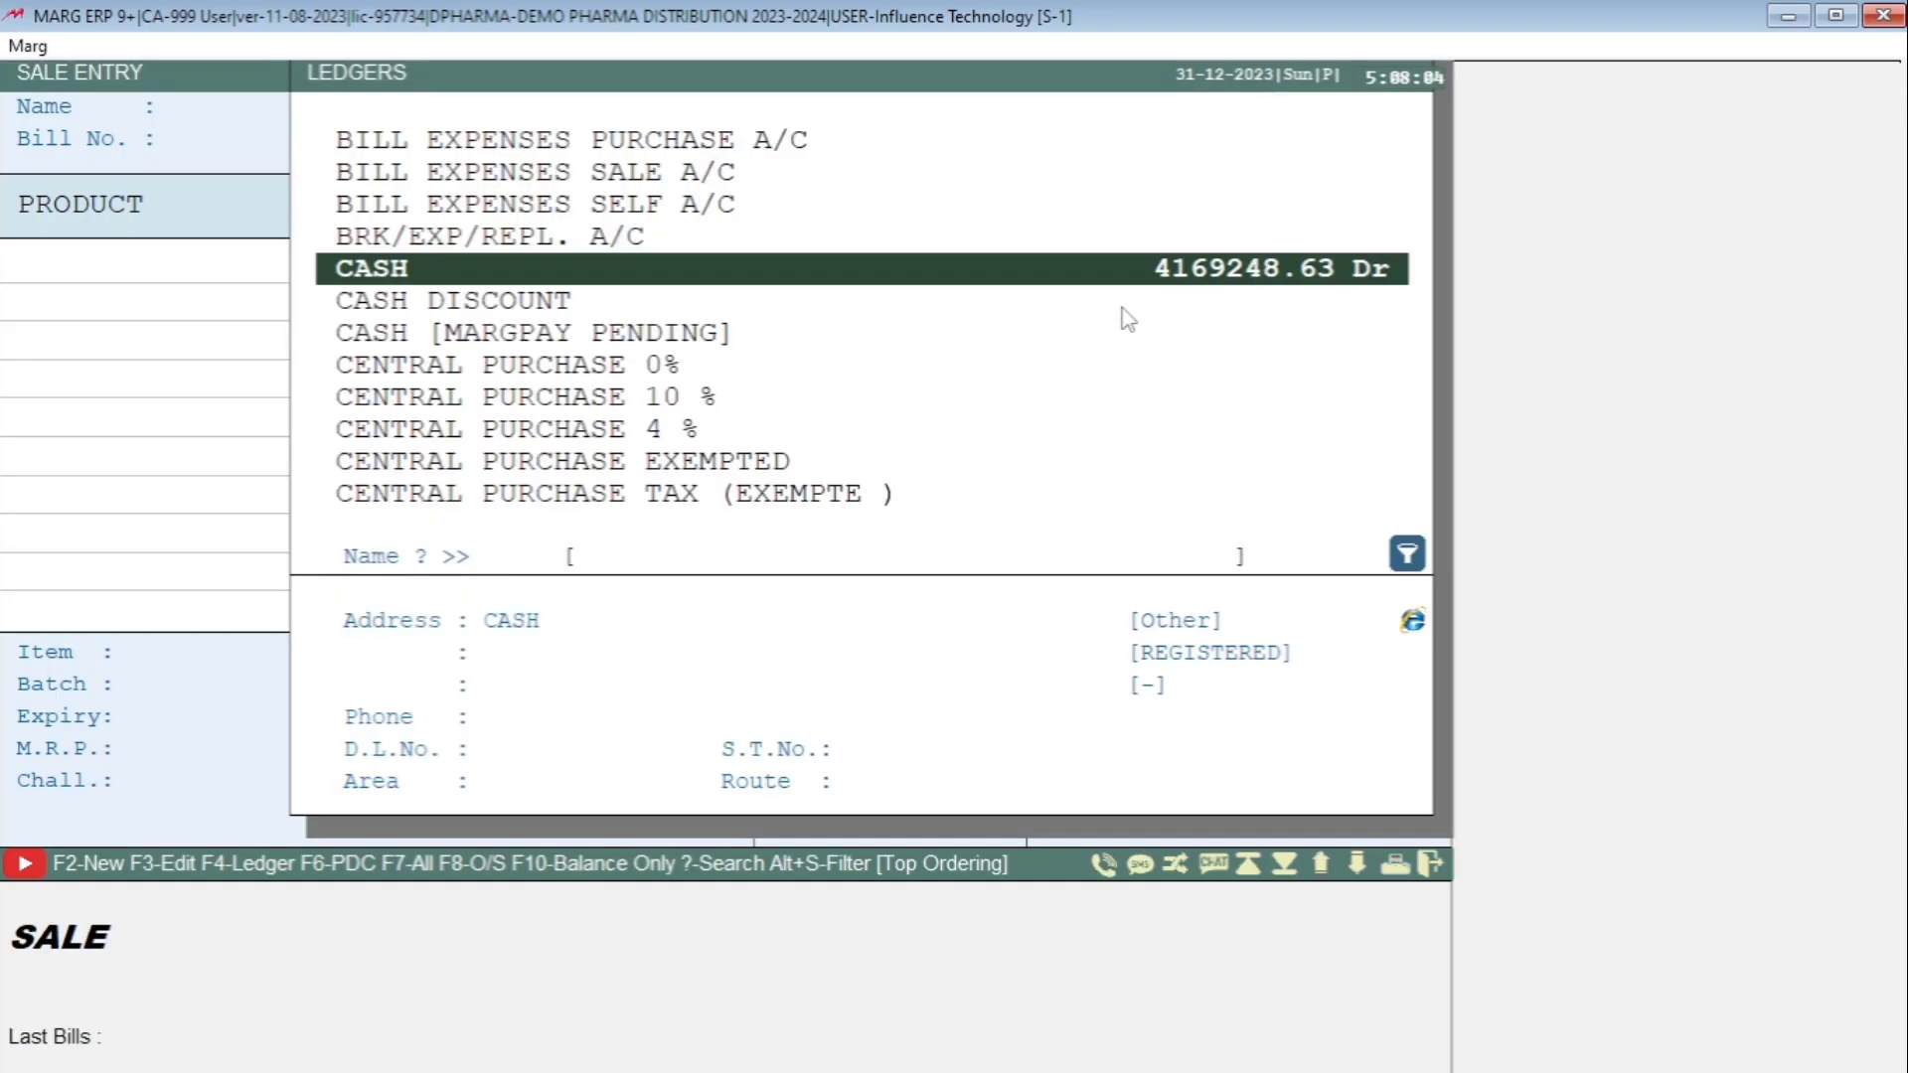
key("Return")
key("Escape")
key("Escape")
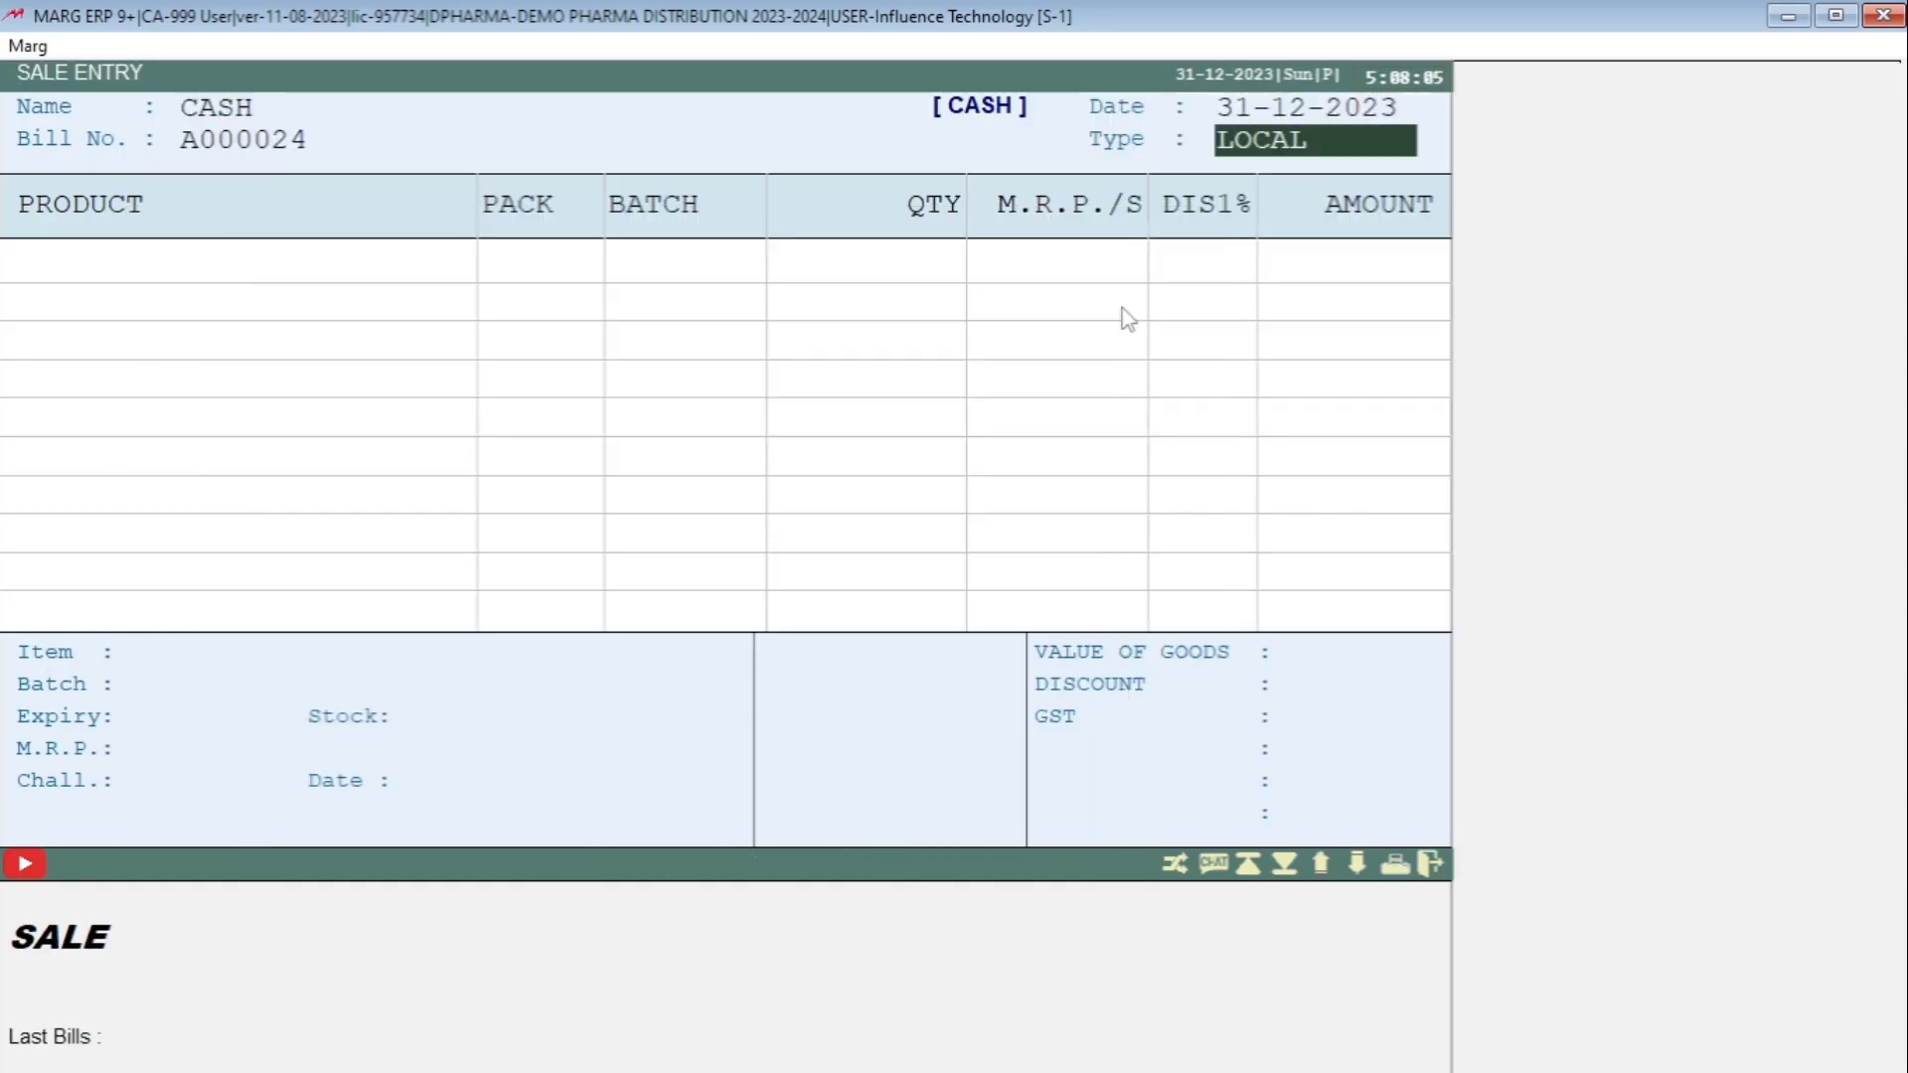
key("Escape")
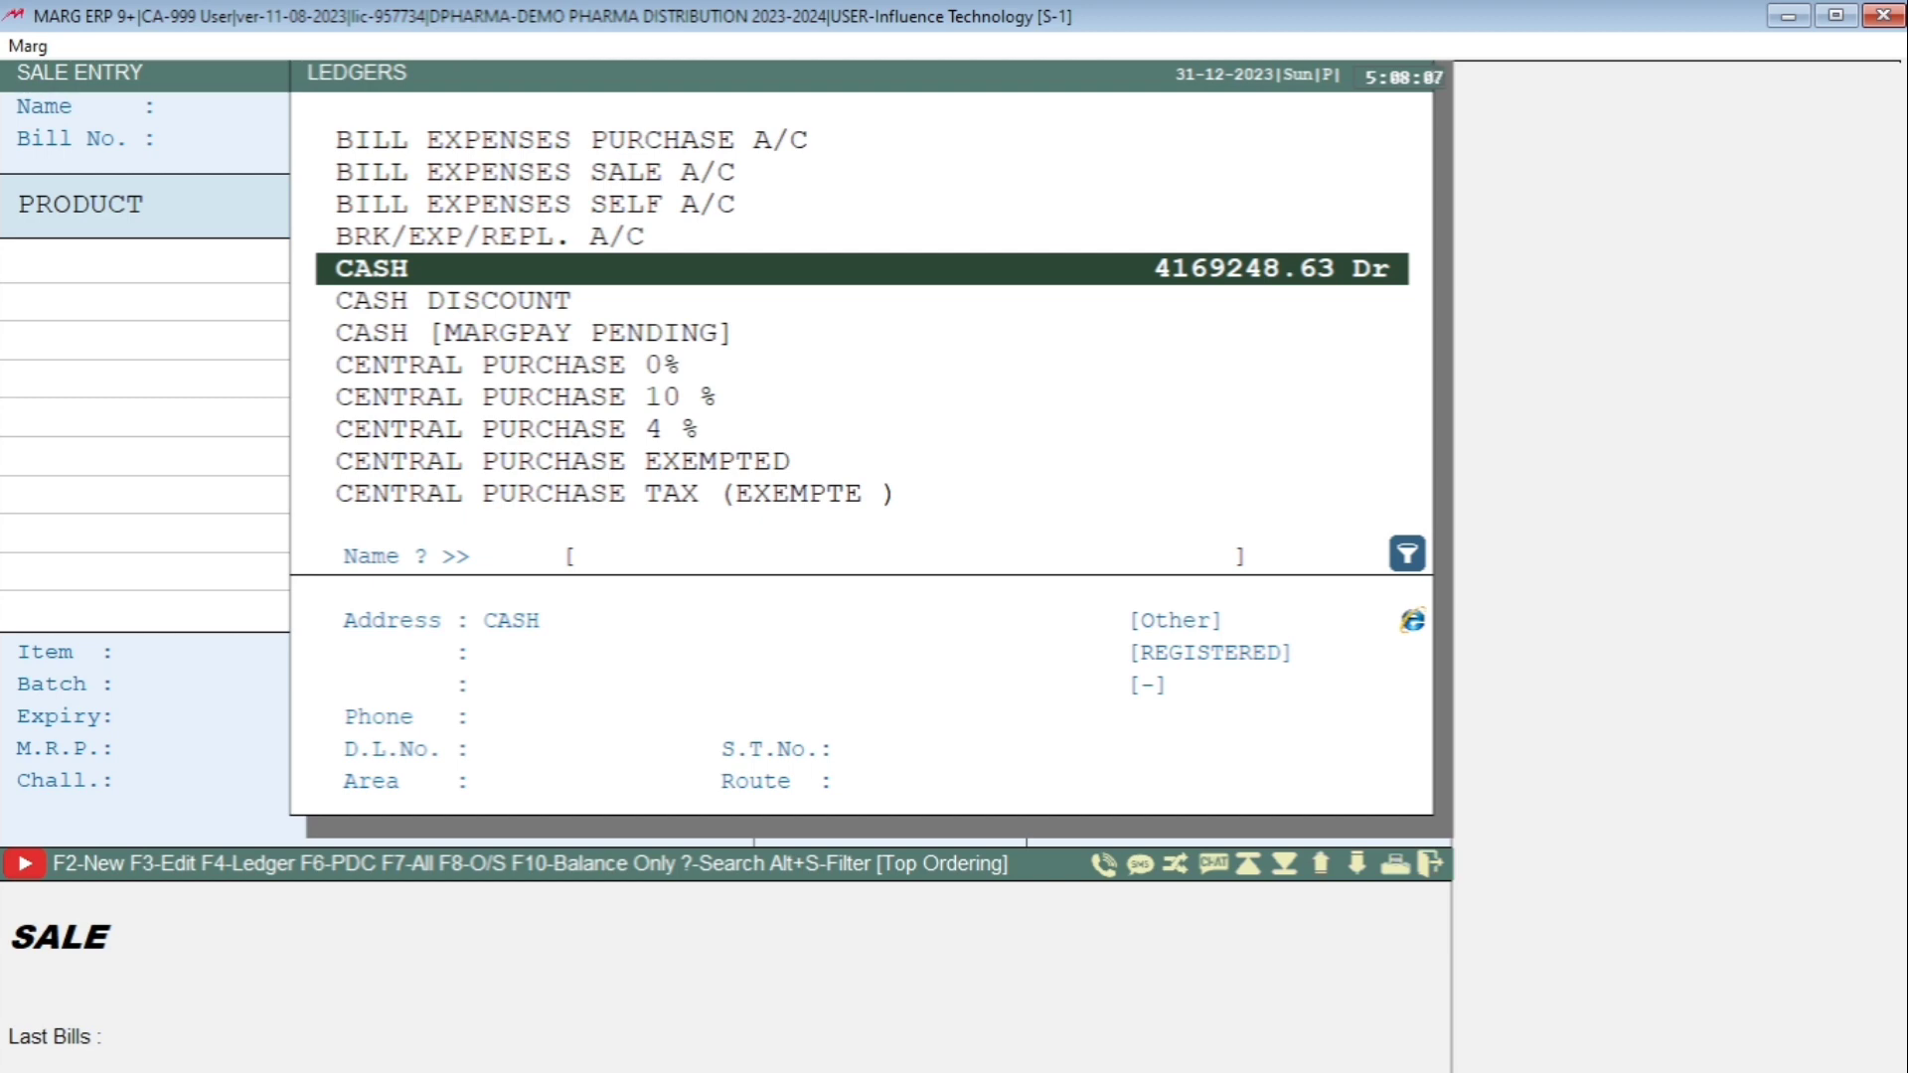
Show all ledgers and choose A2Z PHARMACY as the bill's party.
key("F7")
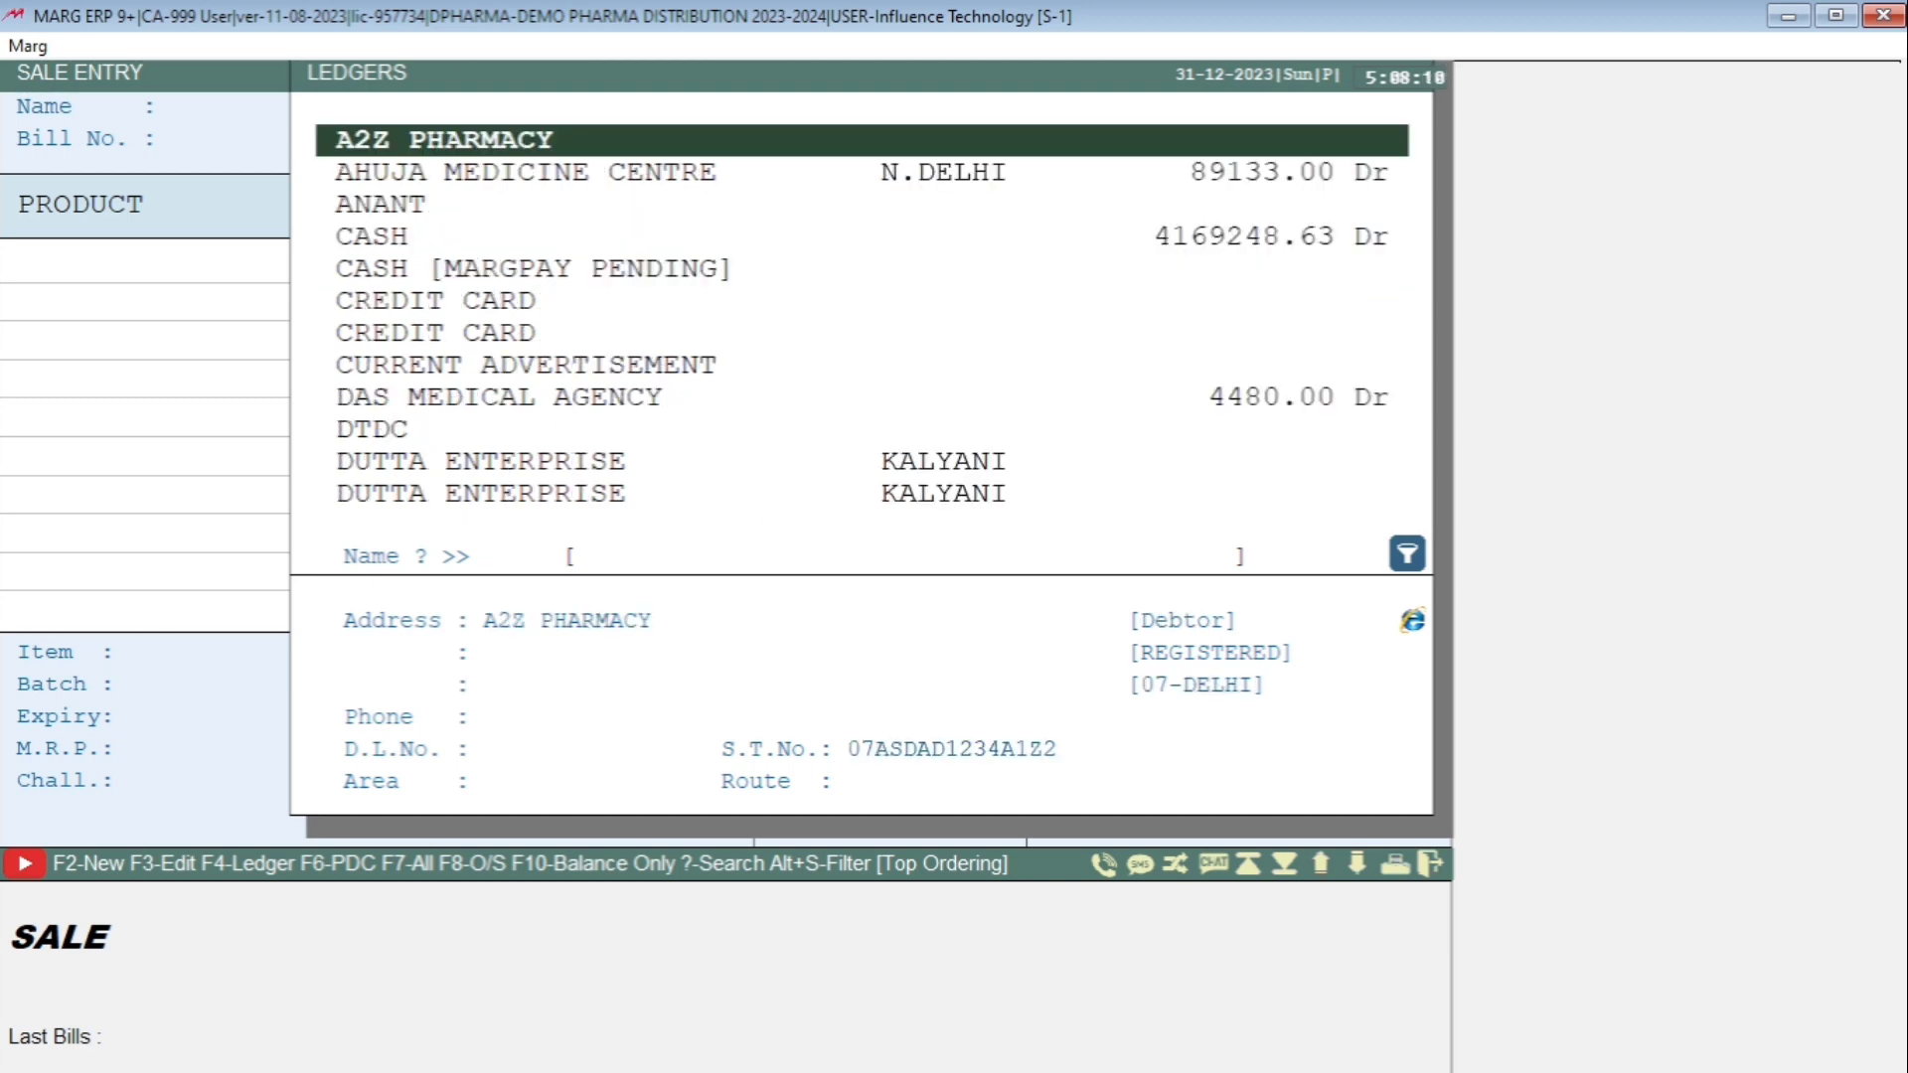
key("Return")
key("Return")
key("Return")
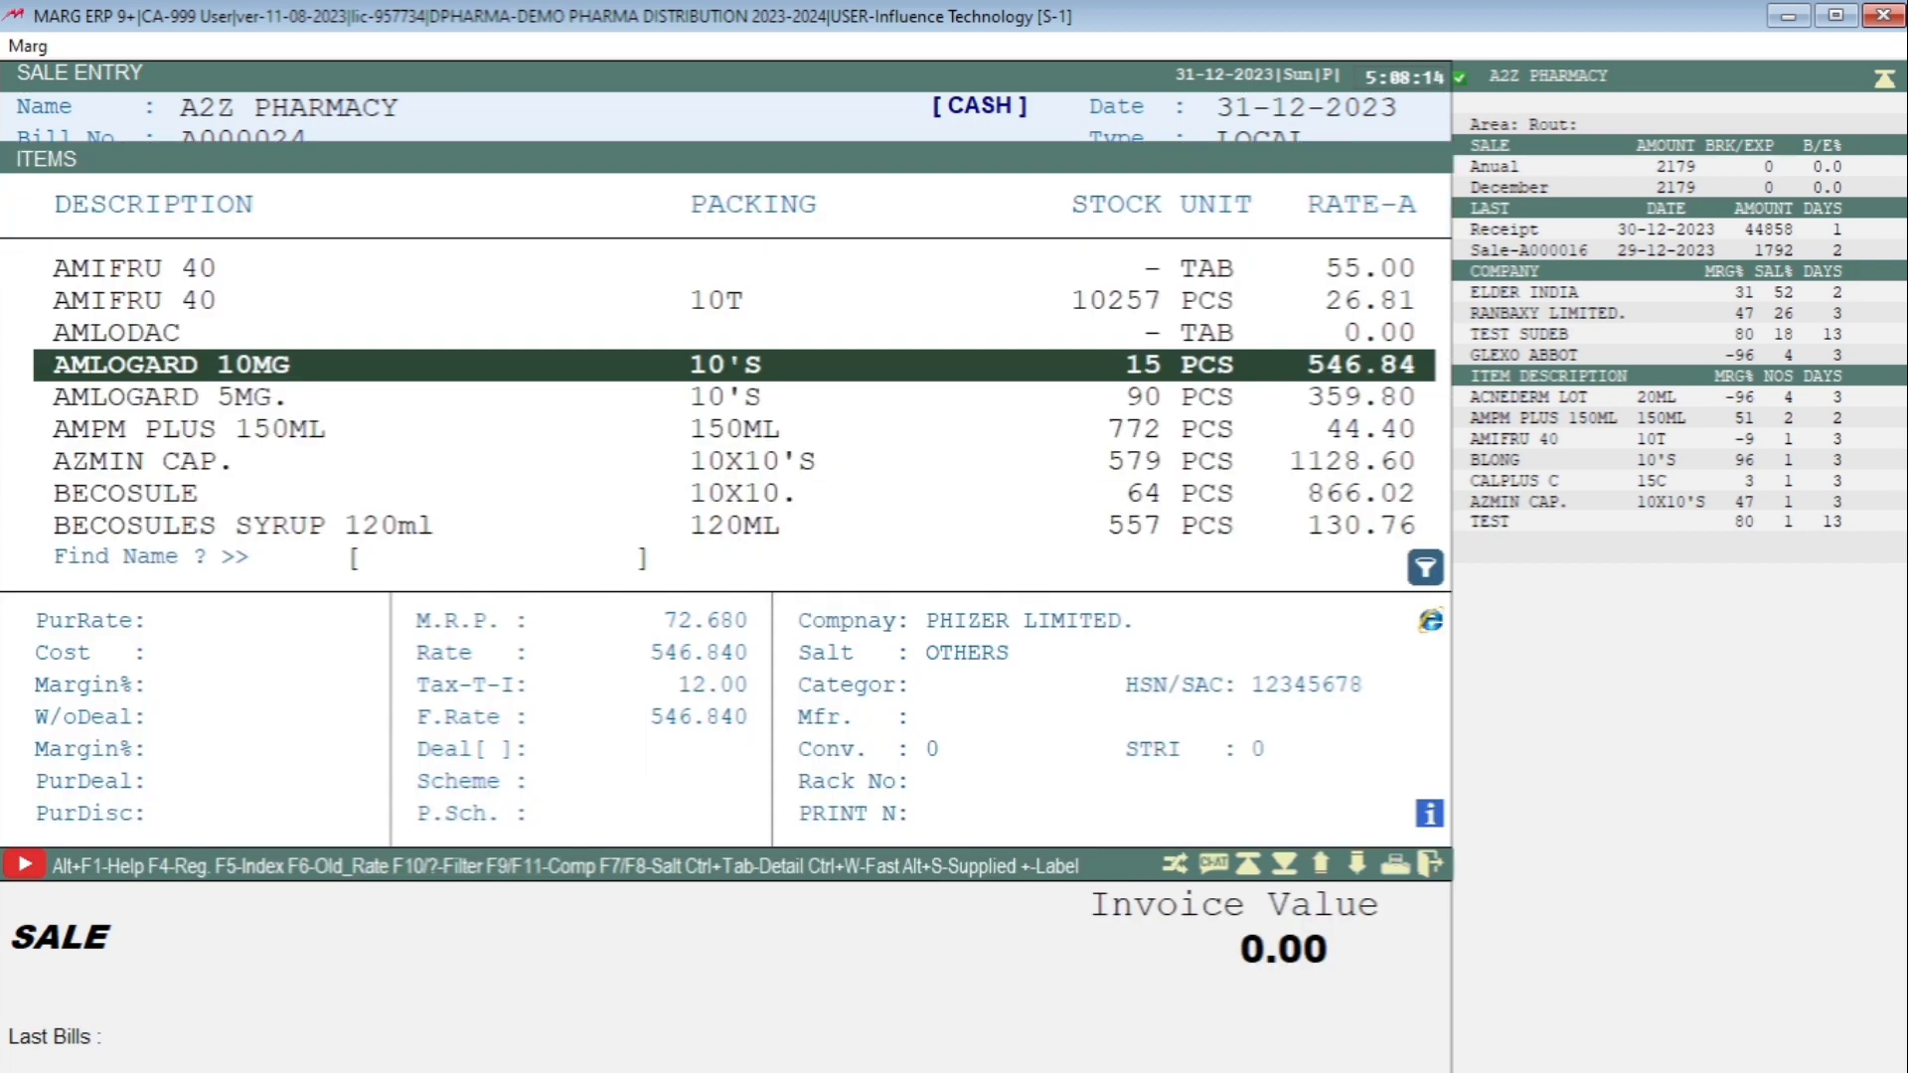
Add AMIFRU 40 10T from batch 323 to the bill, entering a quantity of 5.
key("Up")
key("Up")
key("Return")
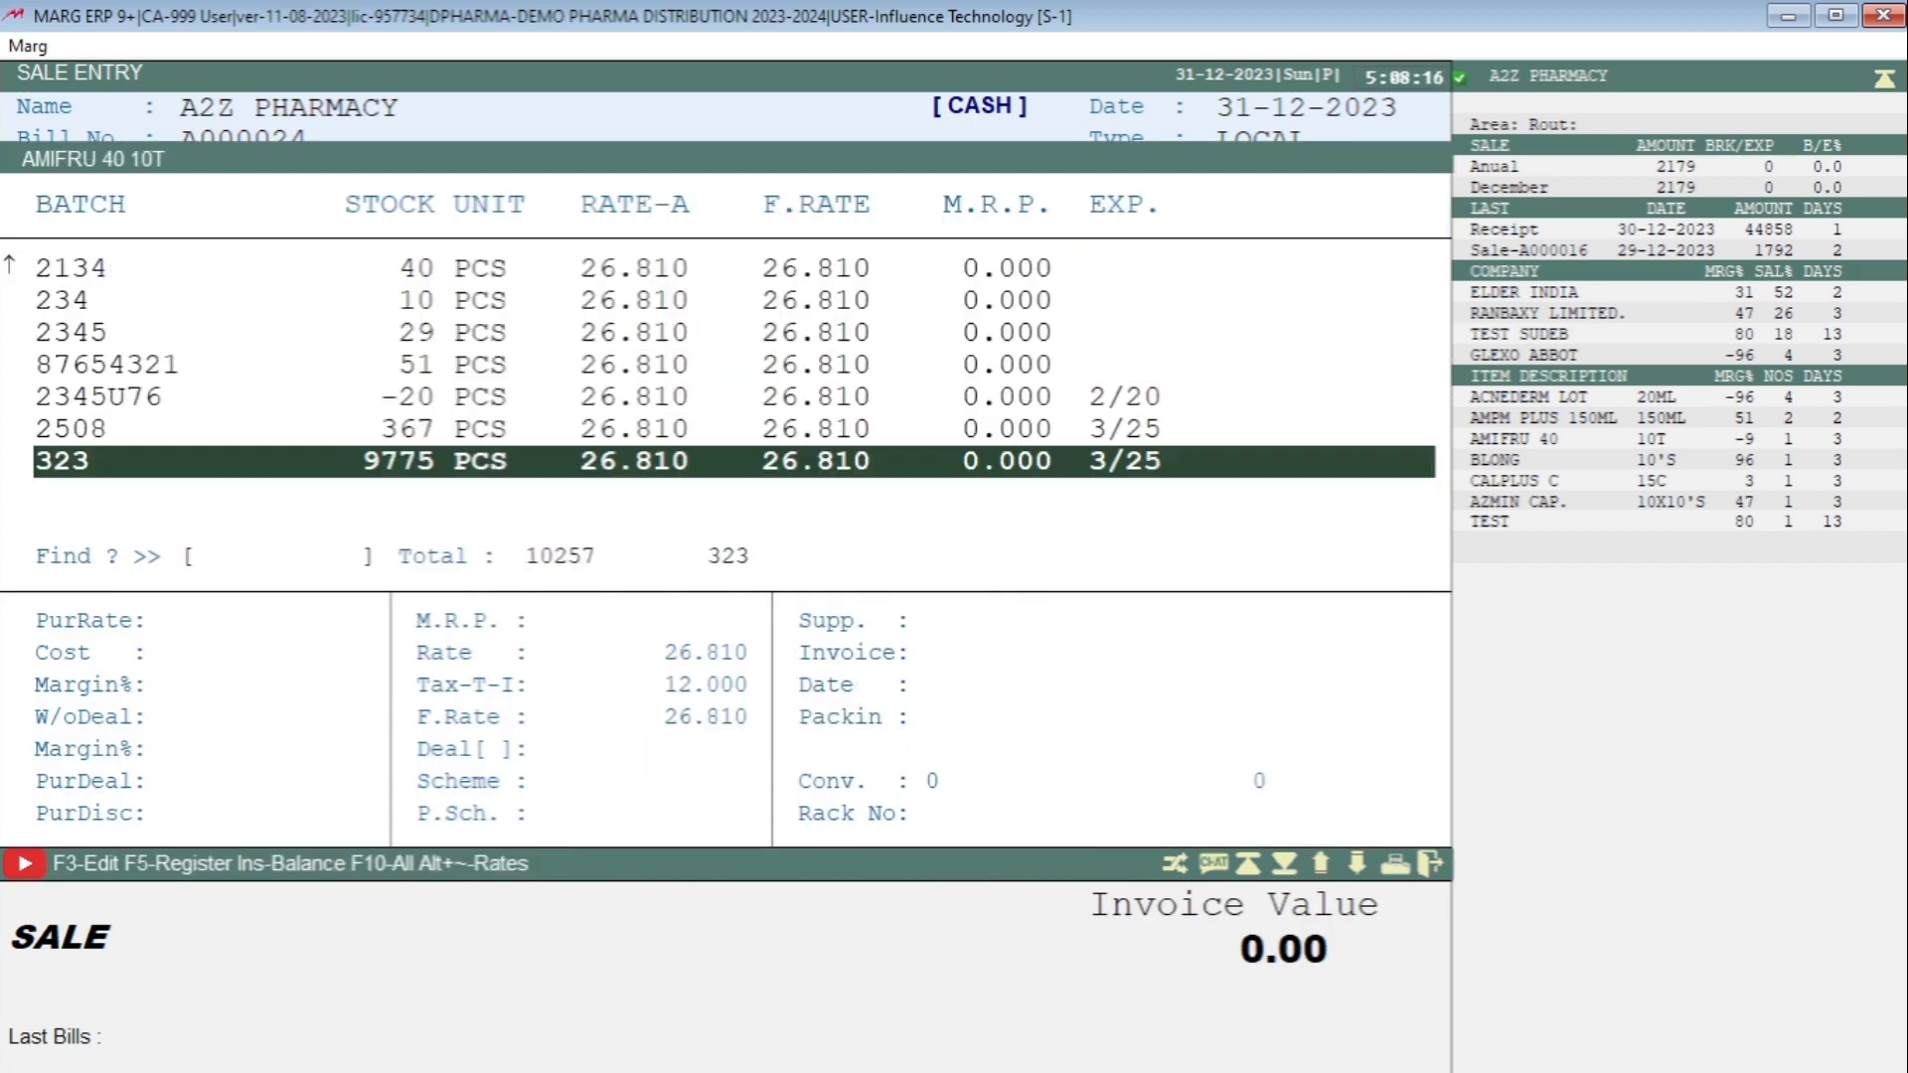
key("Return")
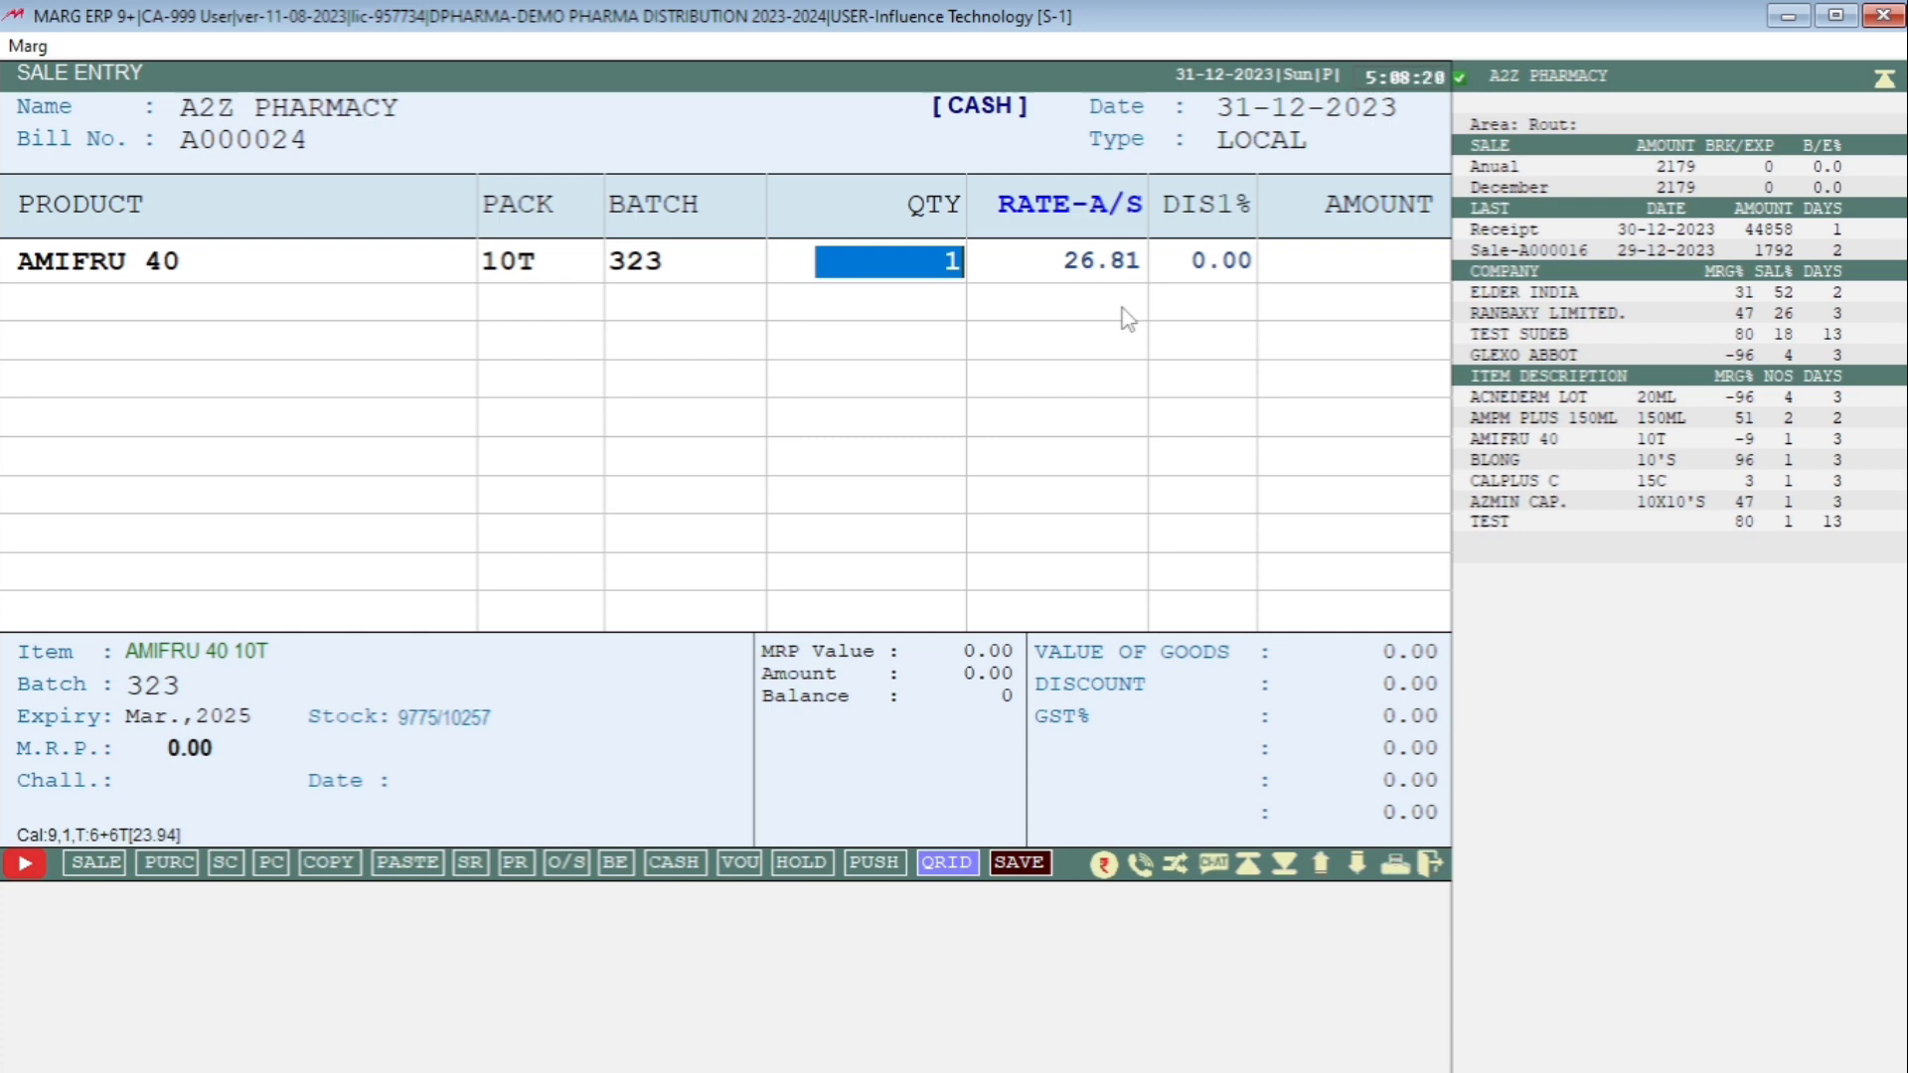
type("5")
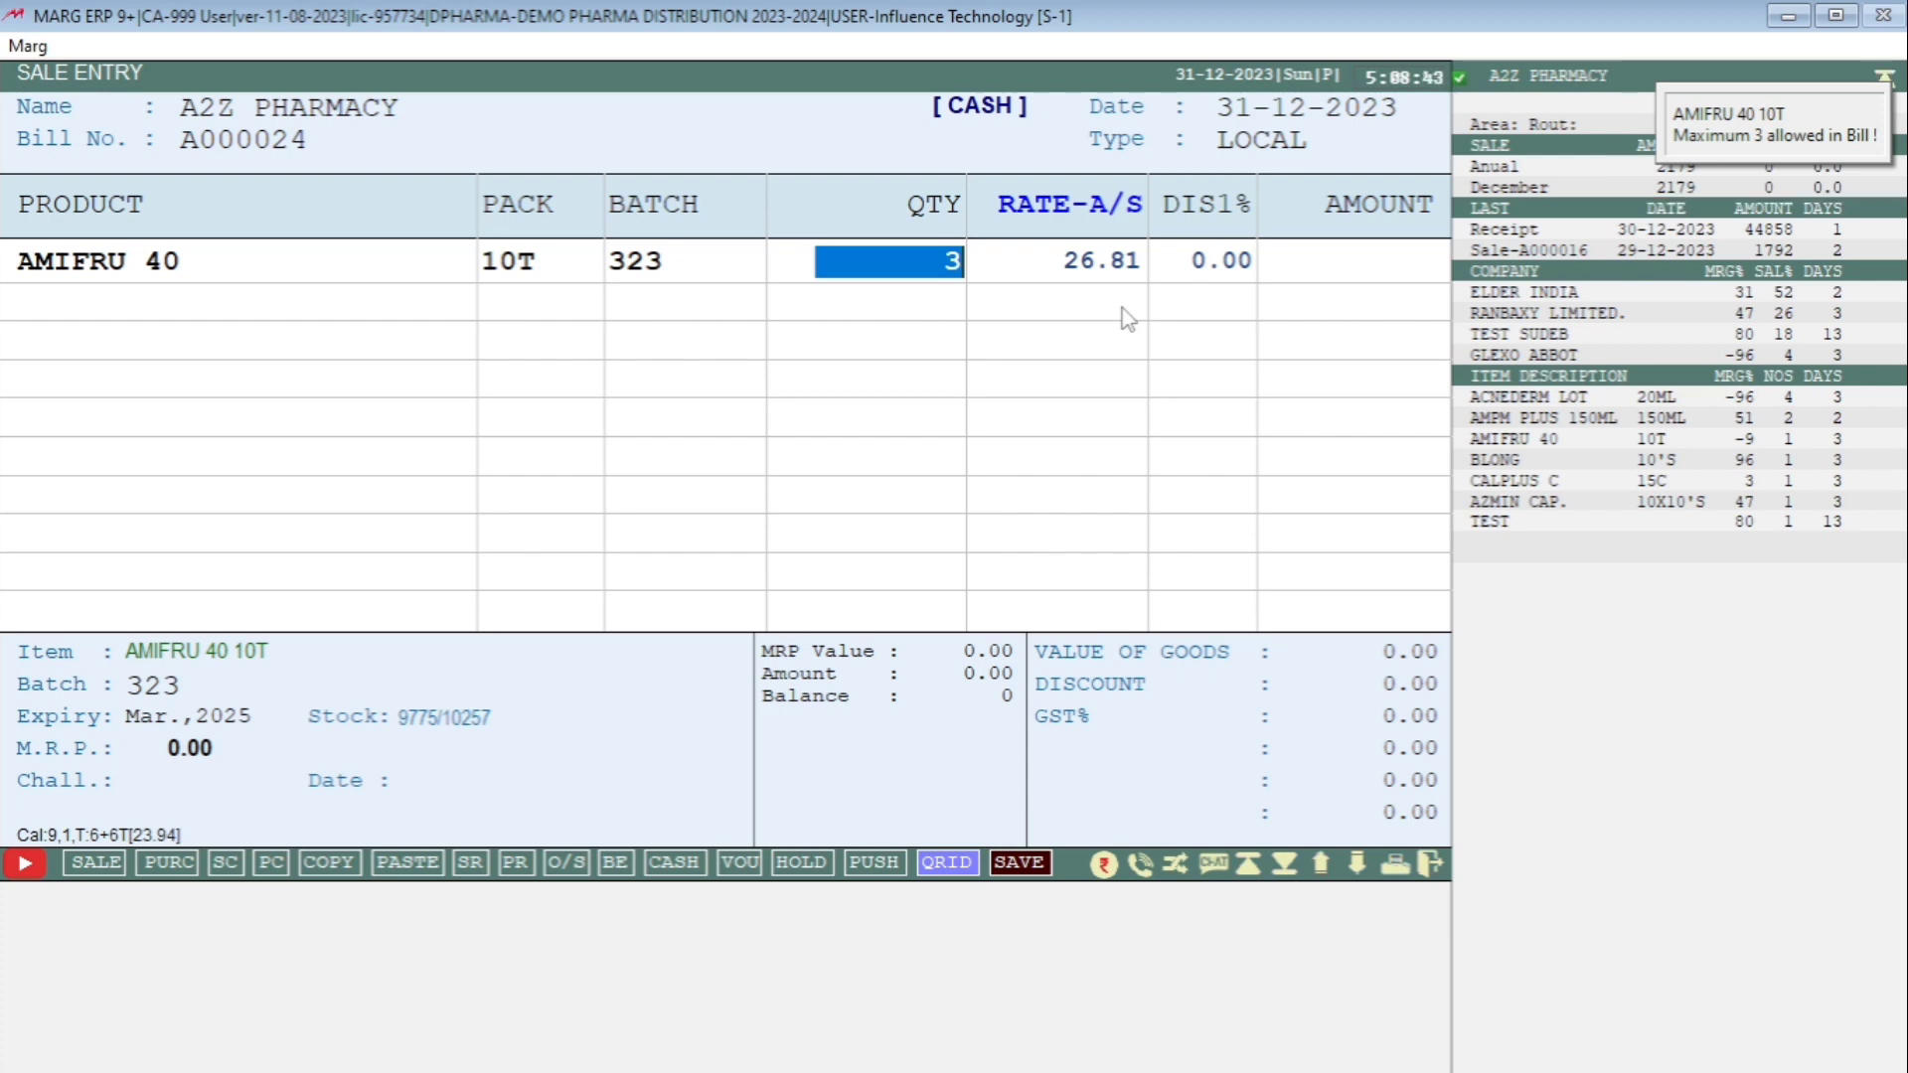
key("Return")
key("Return")
Add ACNEDERM LOT 20ML to the bill, entering a quantity of 6, and close the suggested items list.
key("Return")
key("Return")
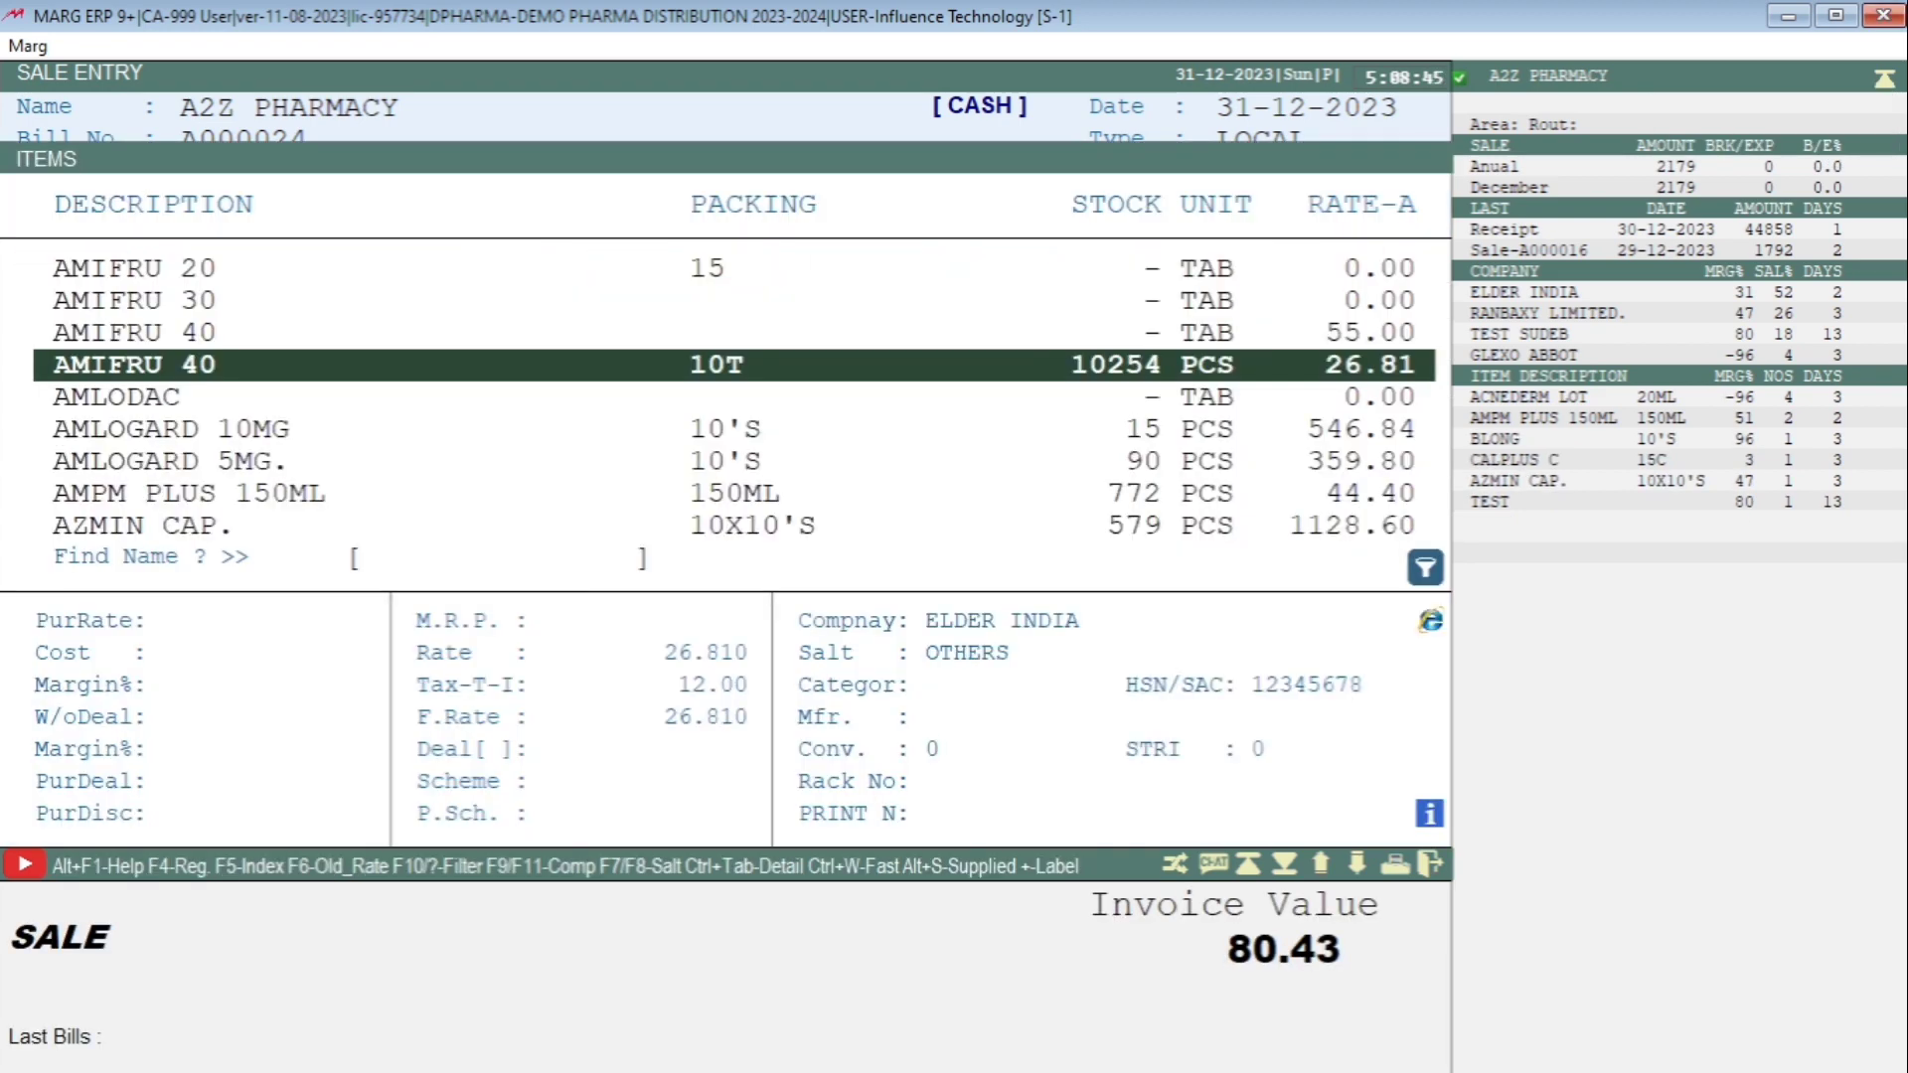
key("Up")
key("Up")
key("Up")
key("Up")
key("Return")
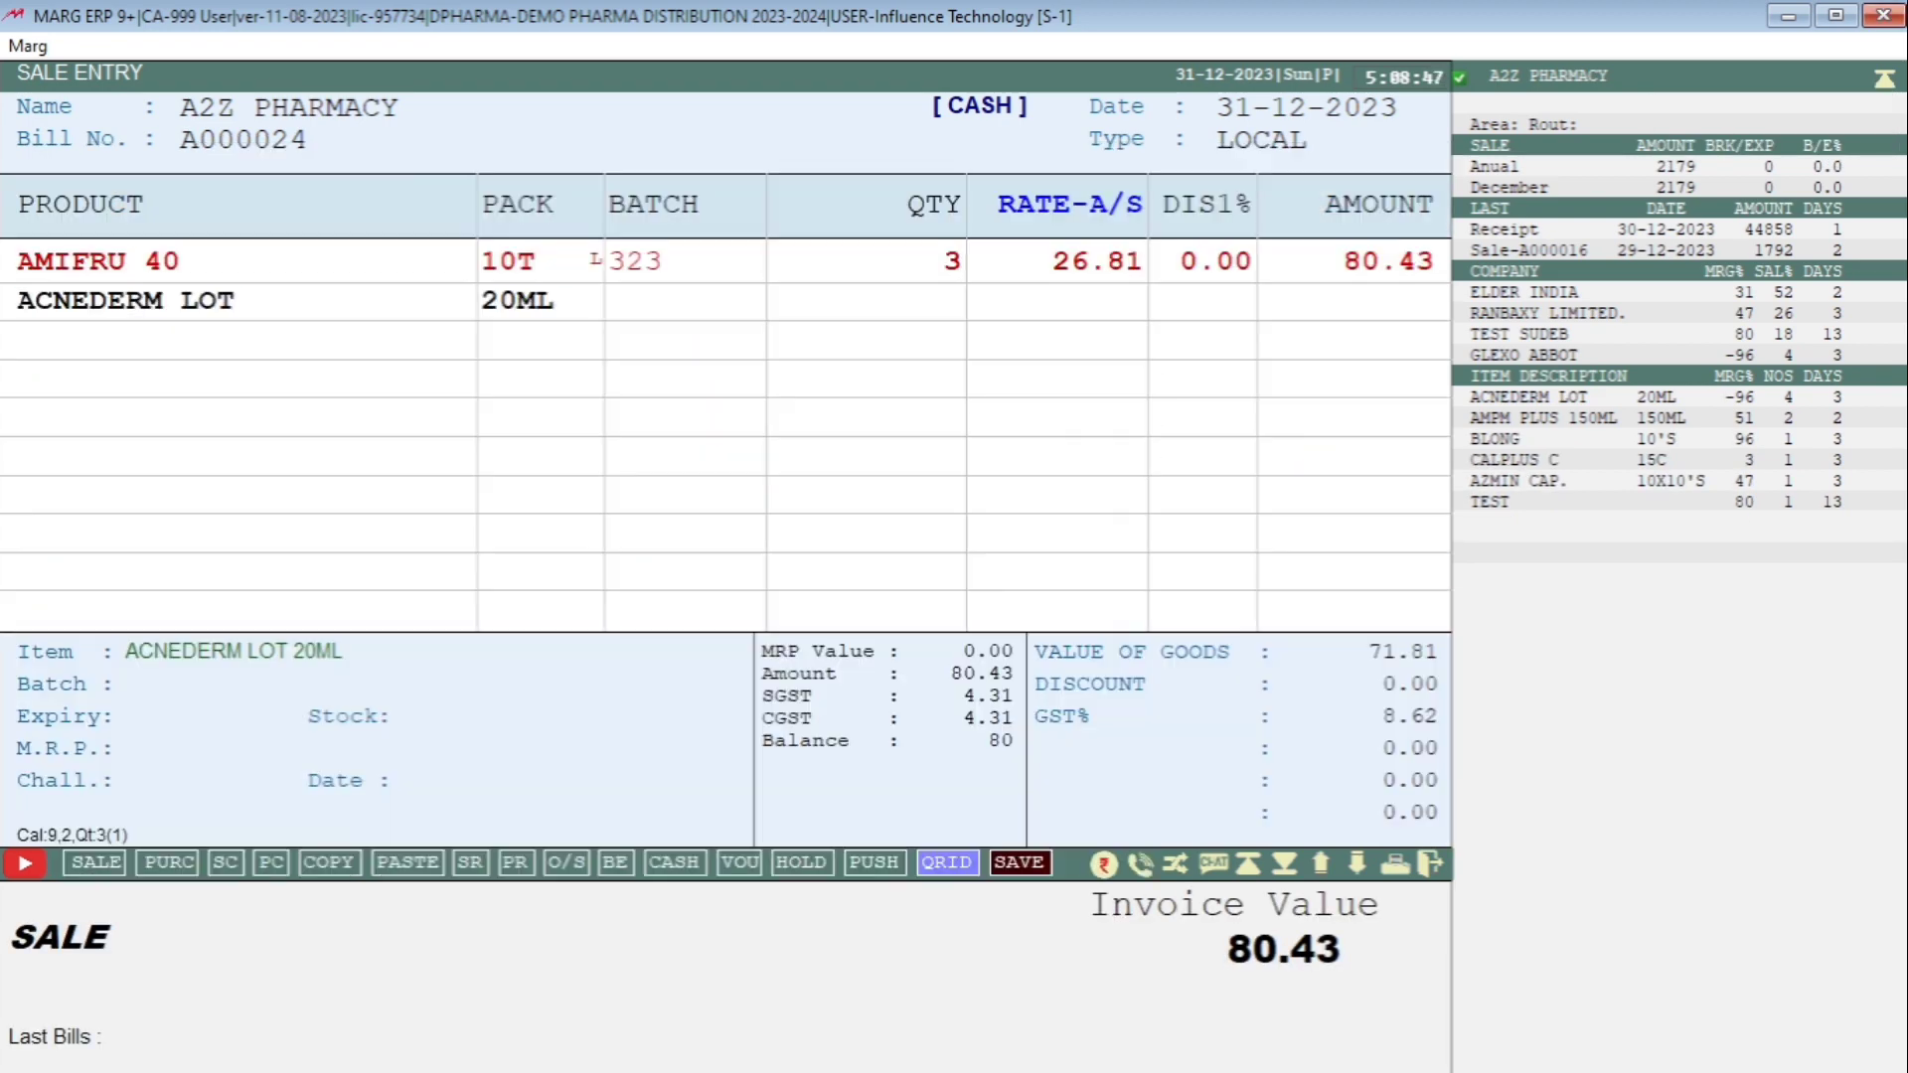
key("Return")
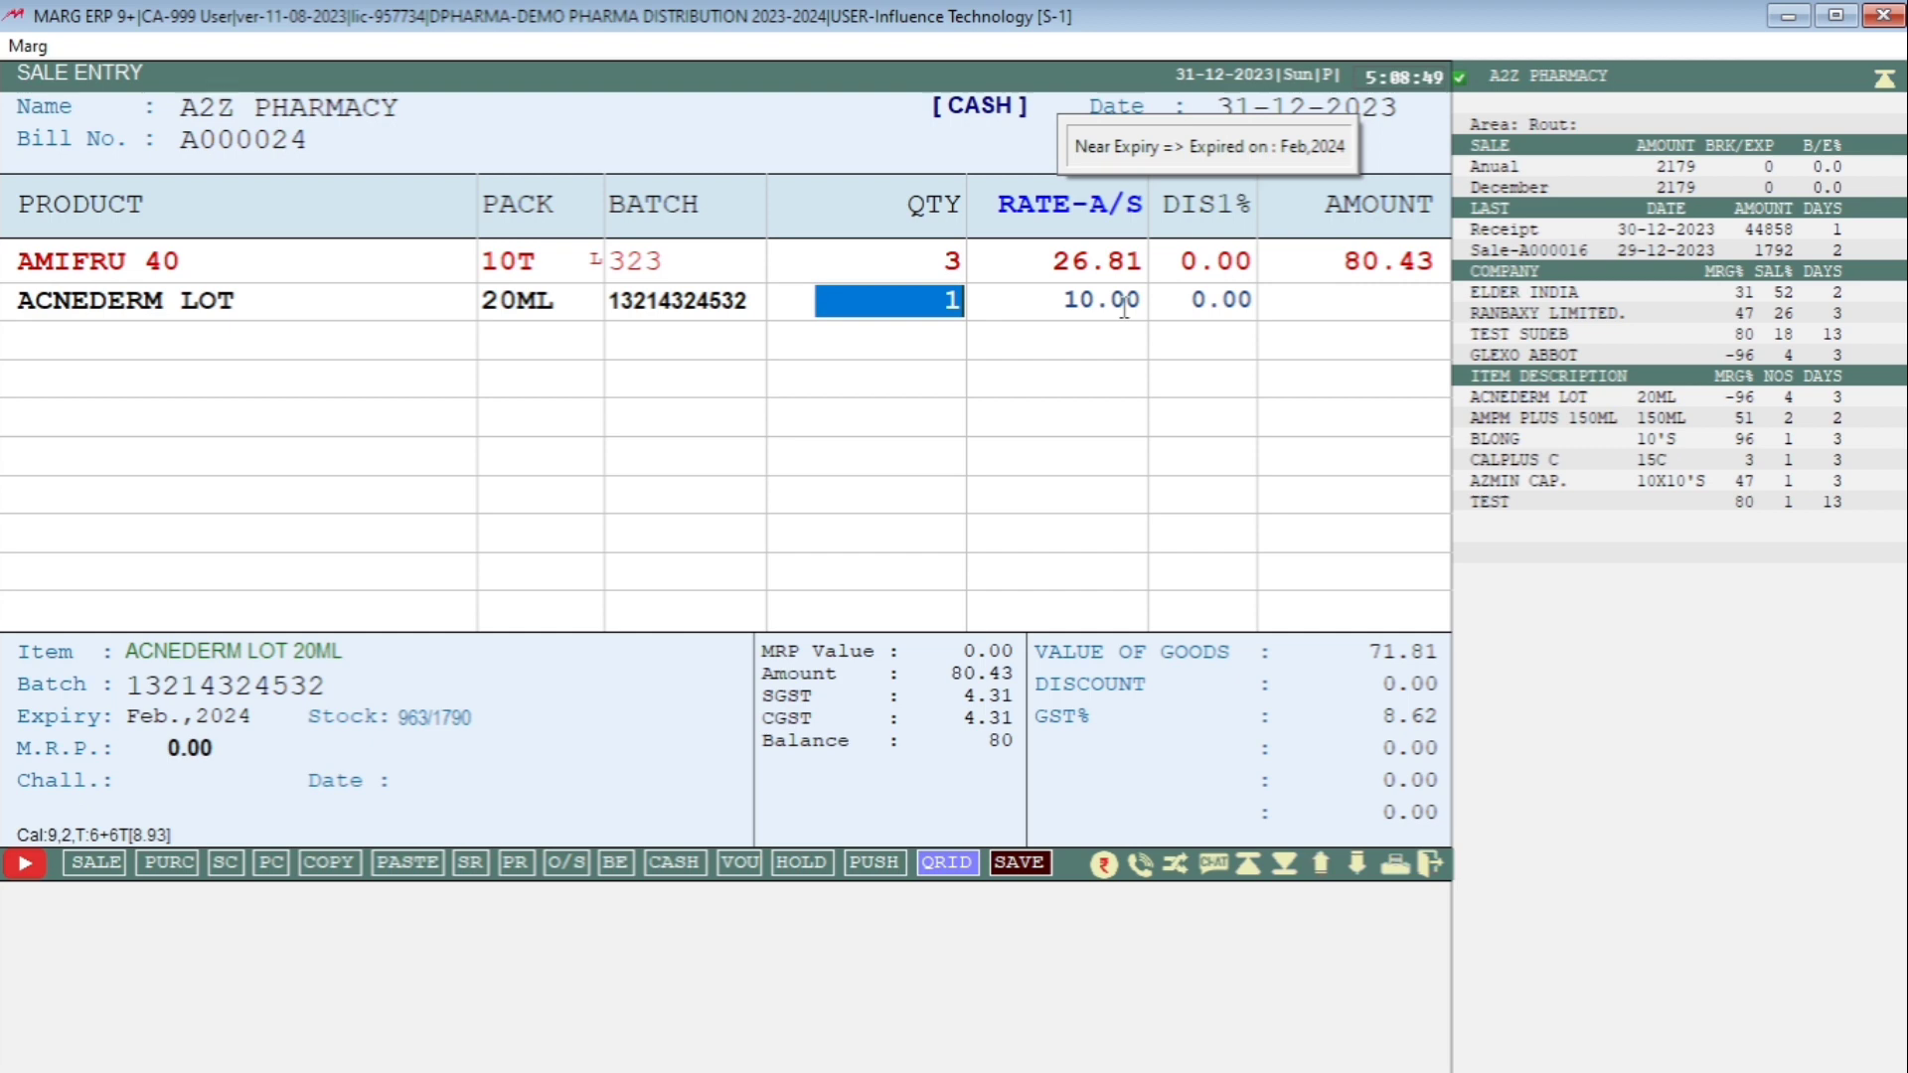
type("6")
key("Return")
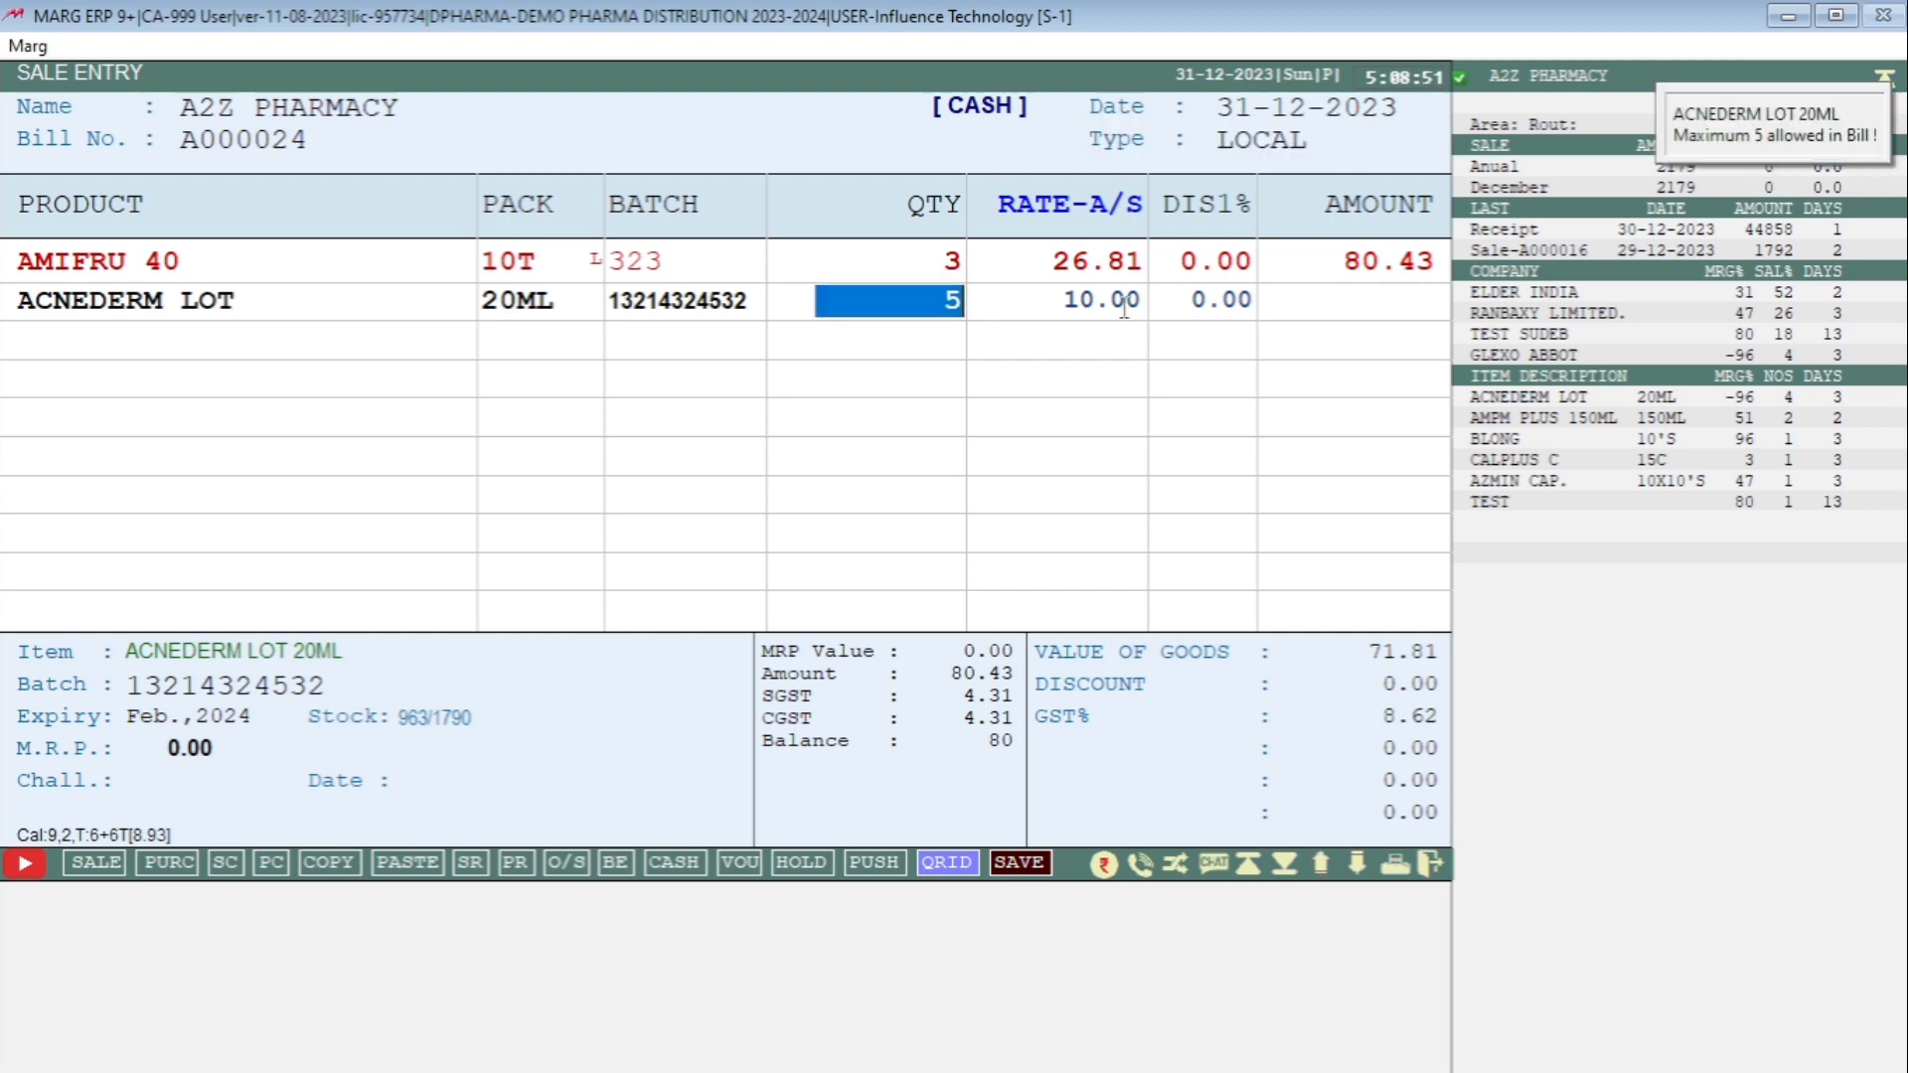
key("Return")
key("Return")
key("Return")
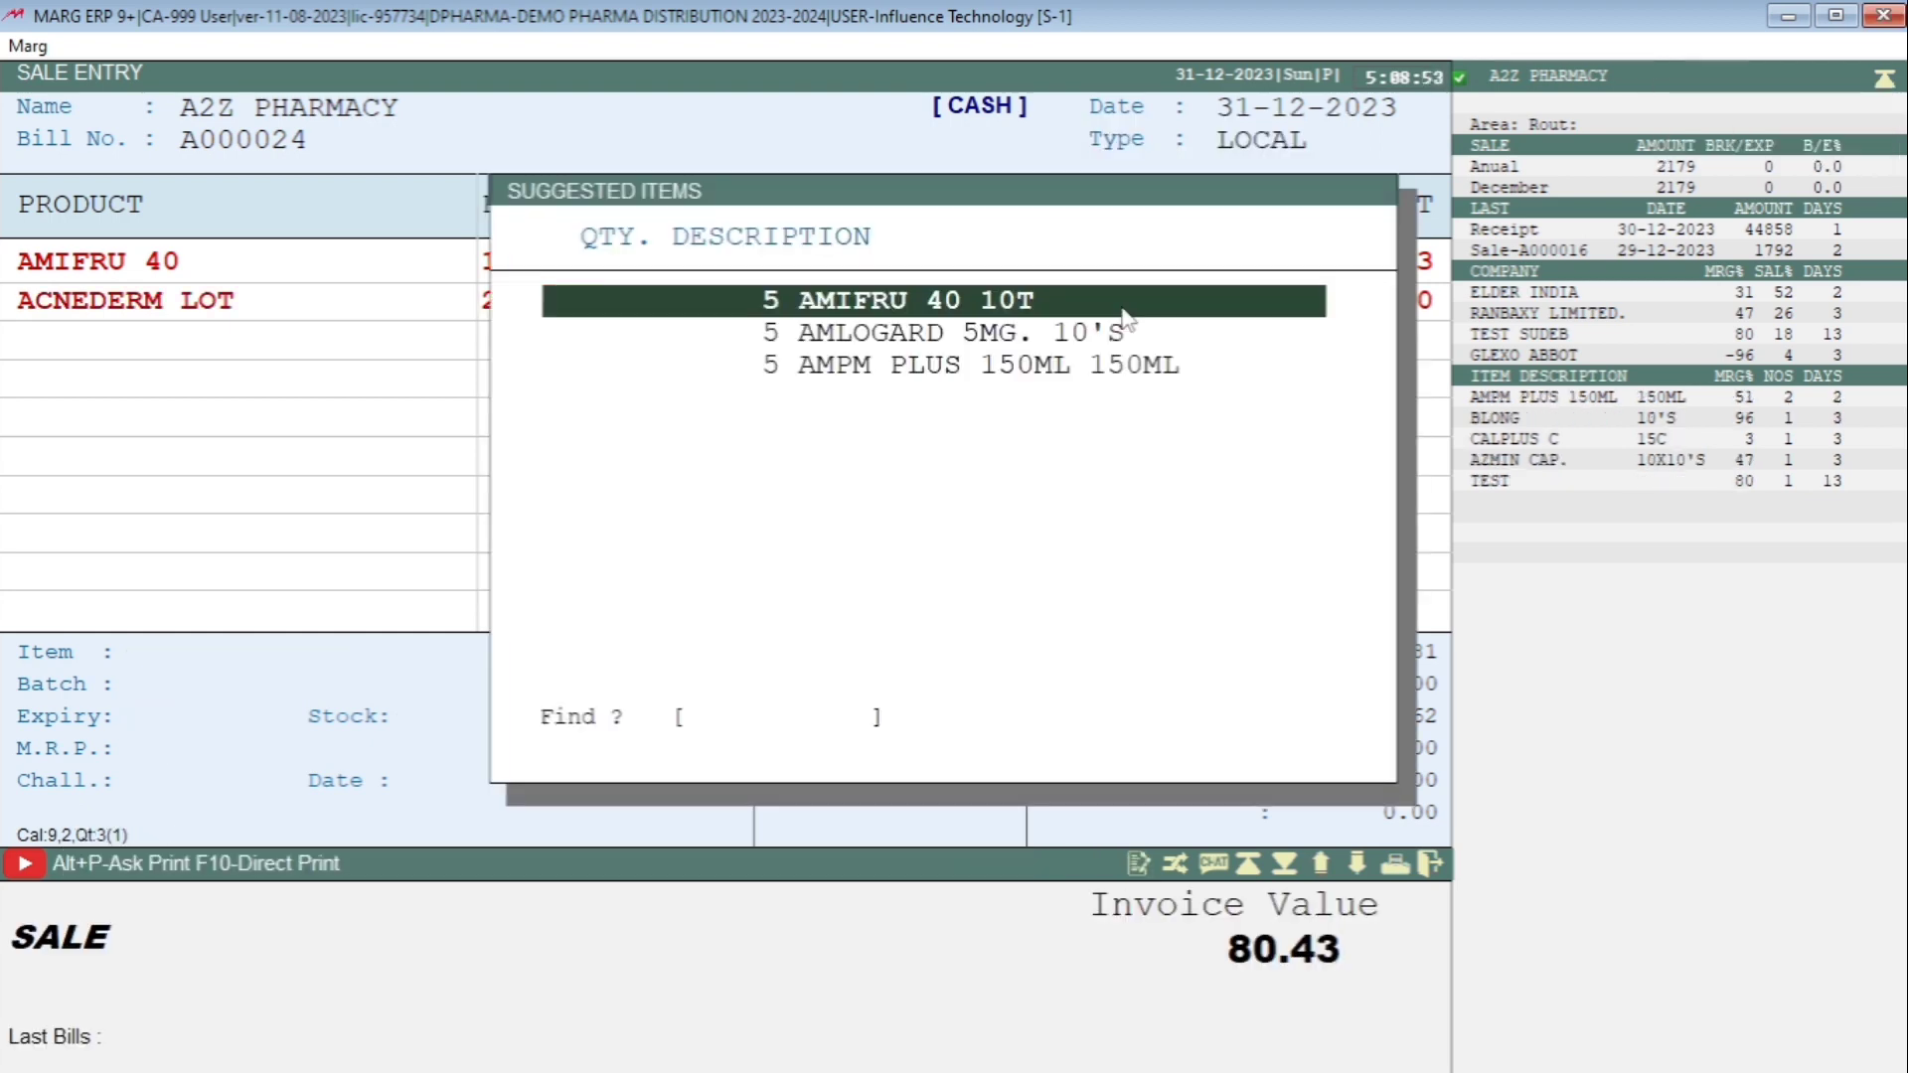
key("Escape")
Add AMLOGARD 10MG 10'S from batch 2005079 to the bill, entering a quantity of 6.
key("Down")
key("Down")
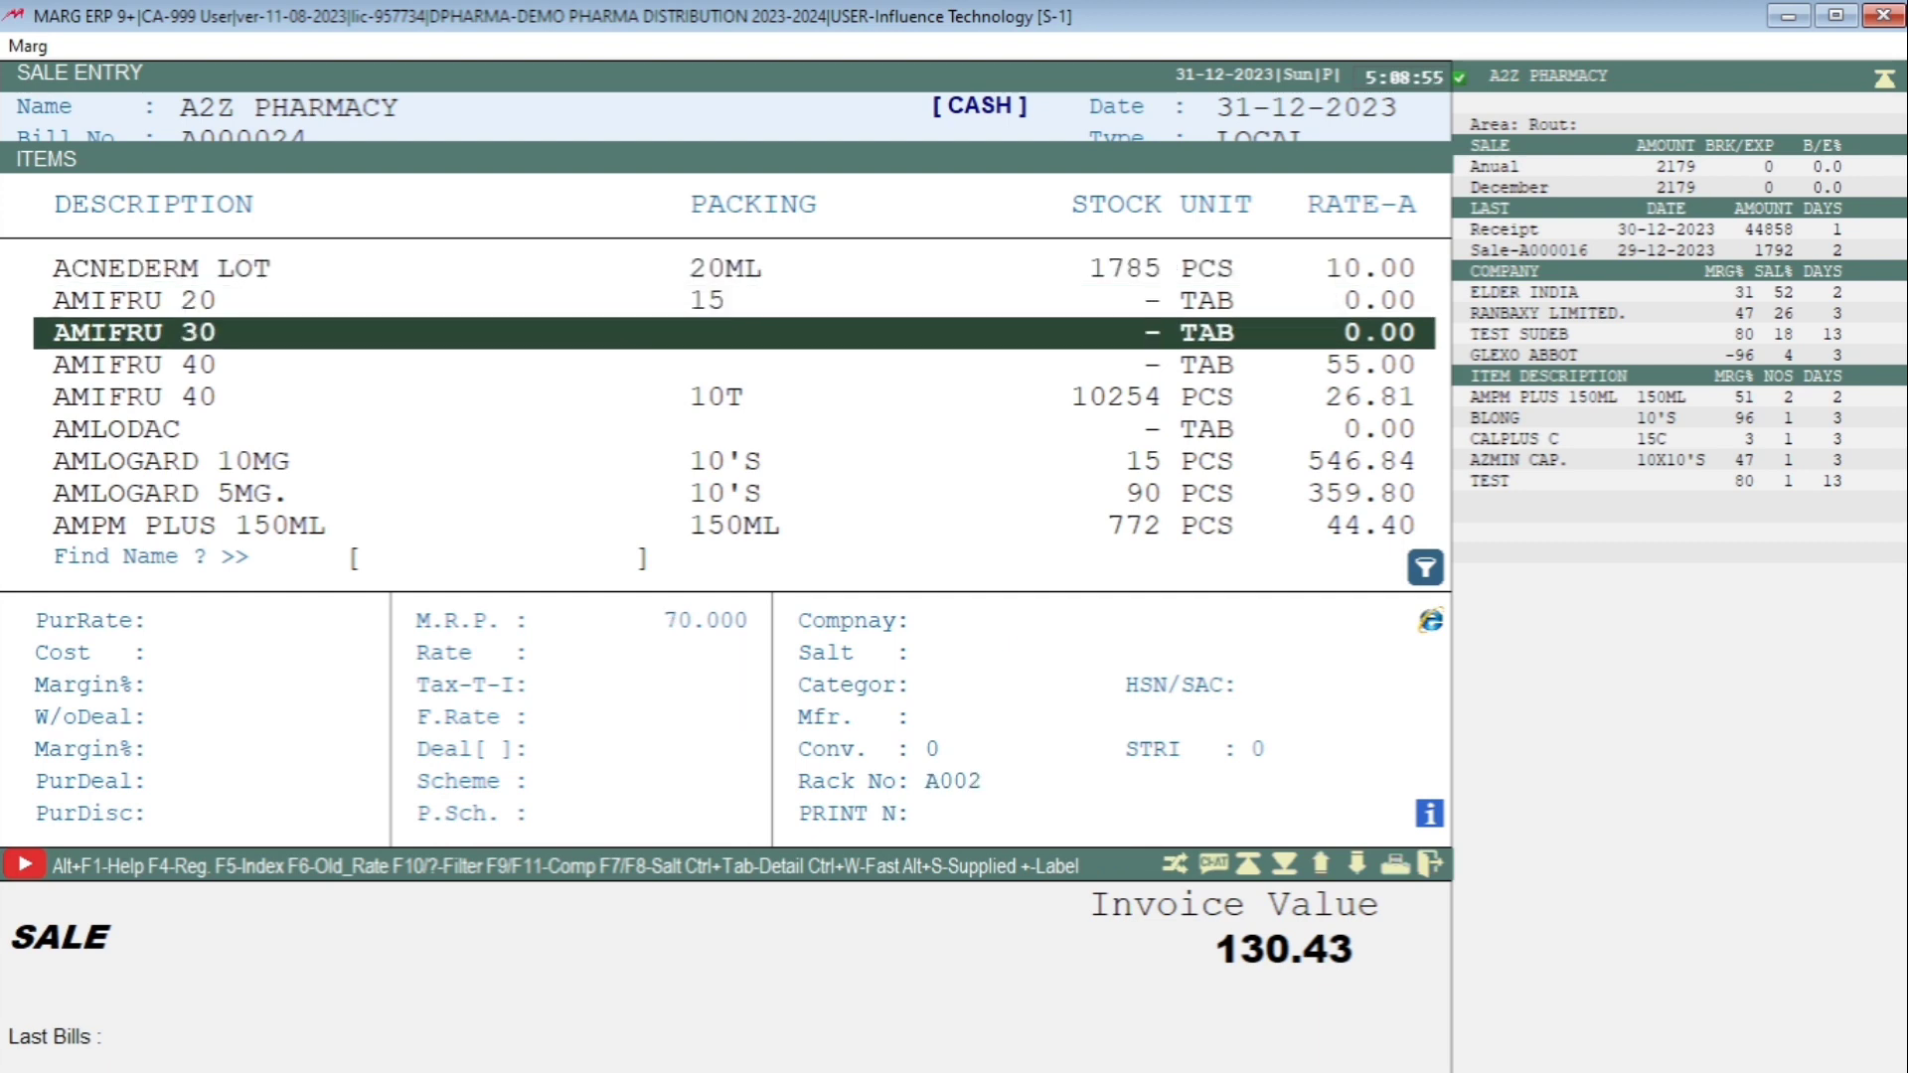
key("Down")
key("Down")
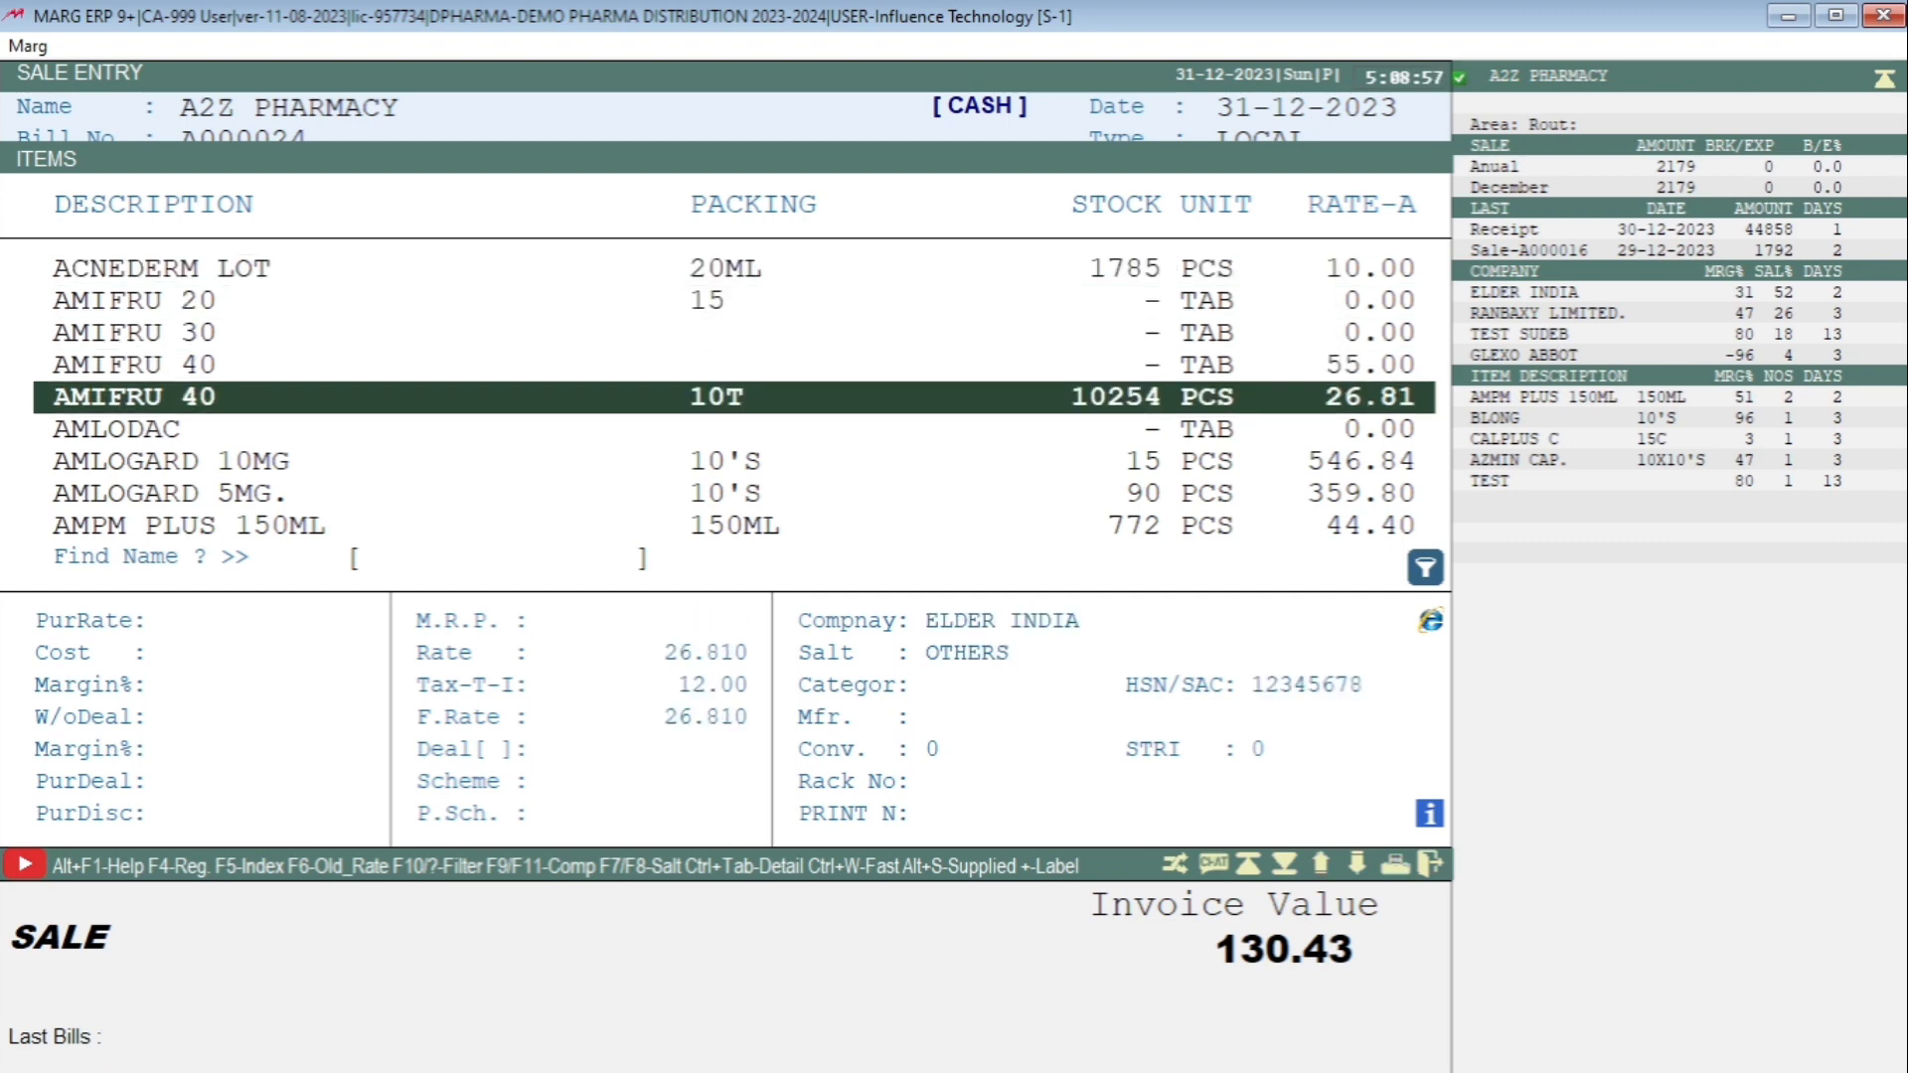
key("Down")
key("Down")
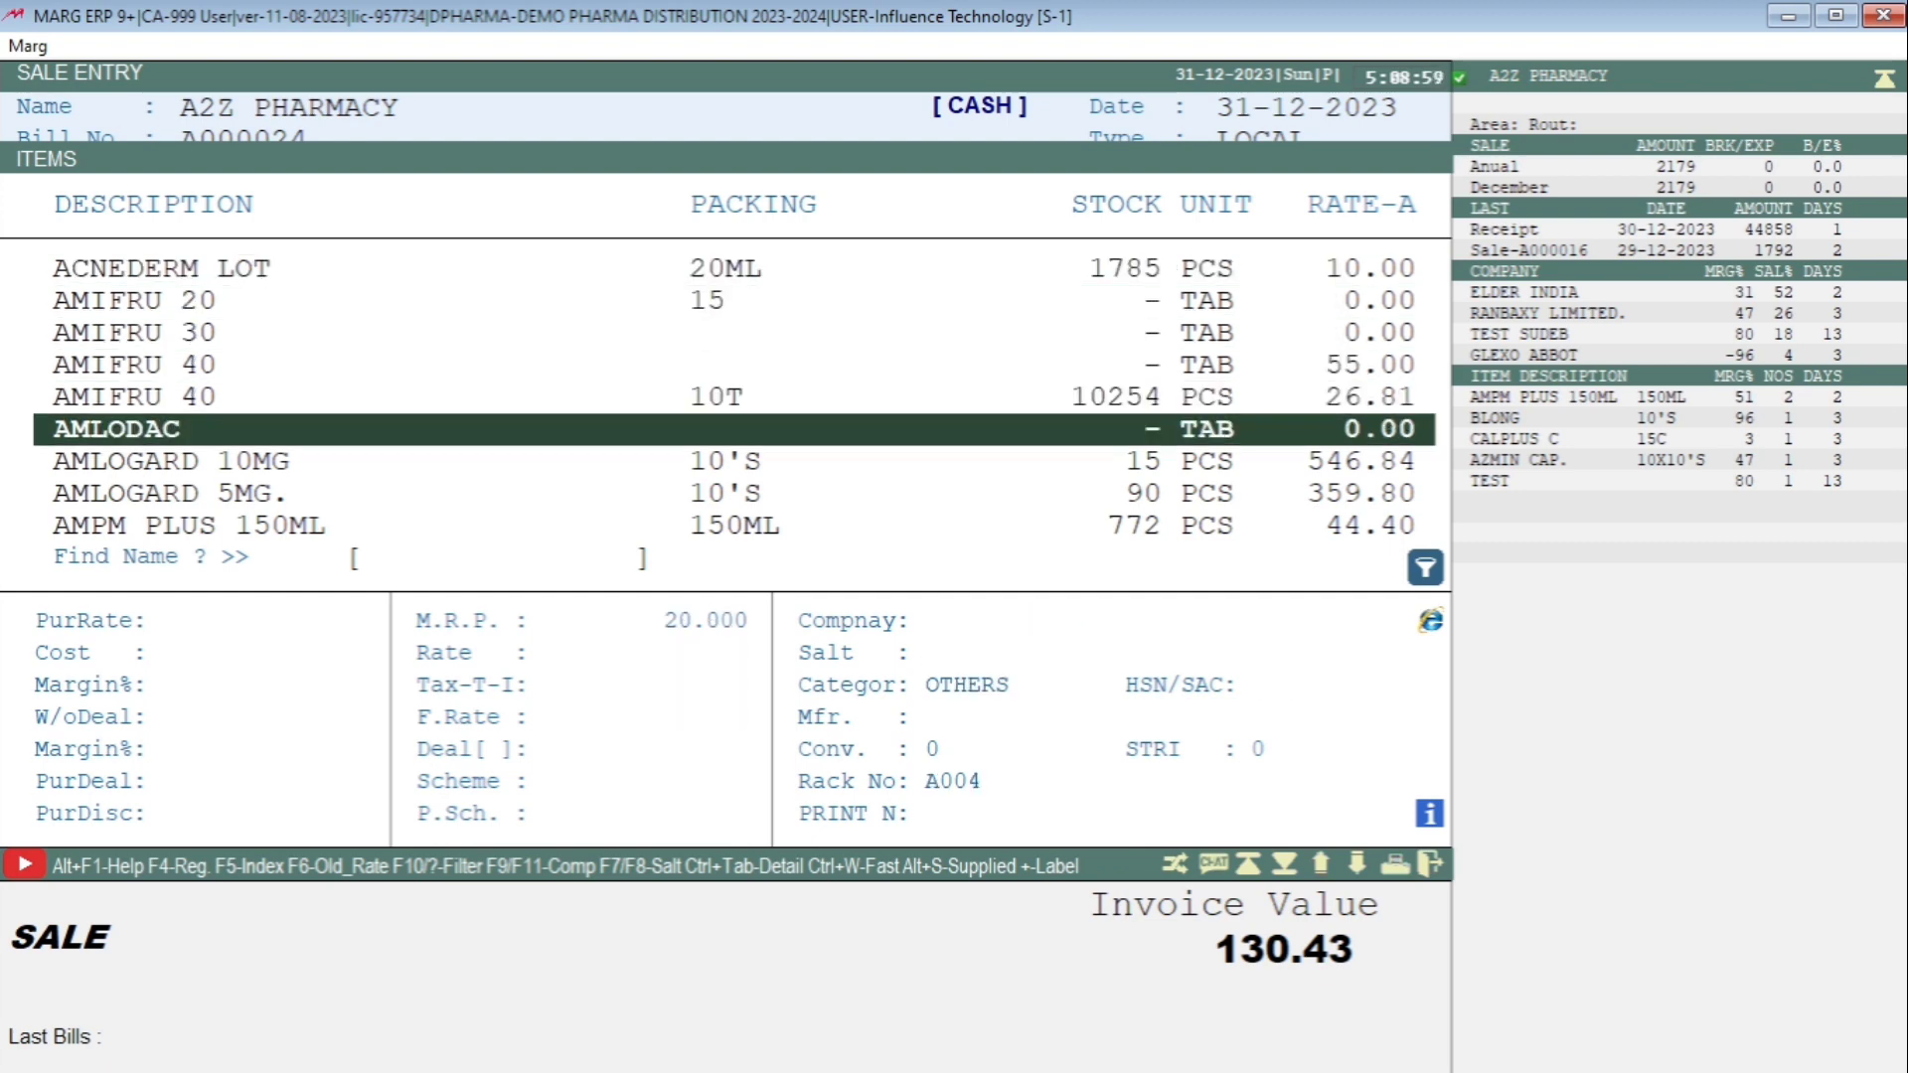
key("Return")
key("Return")
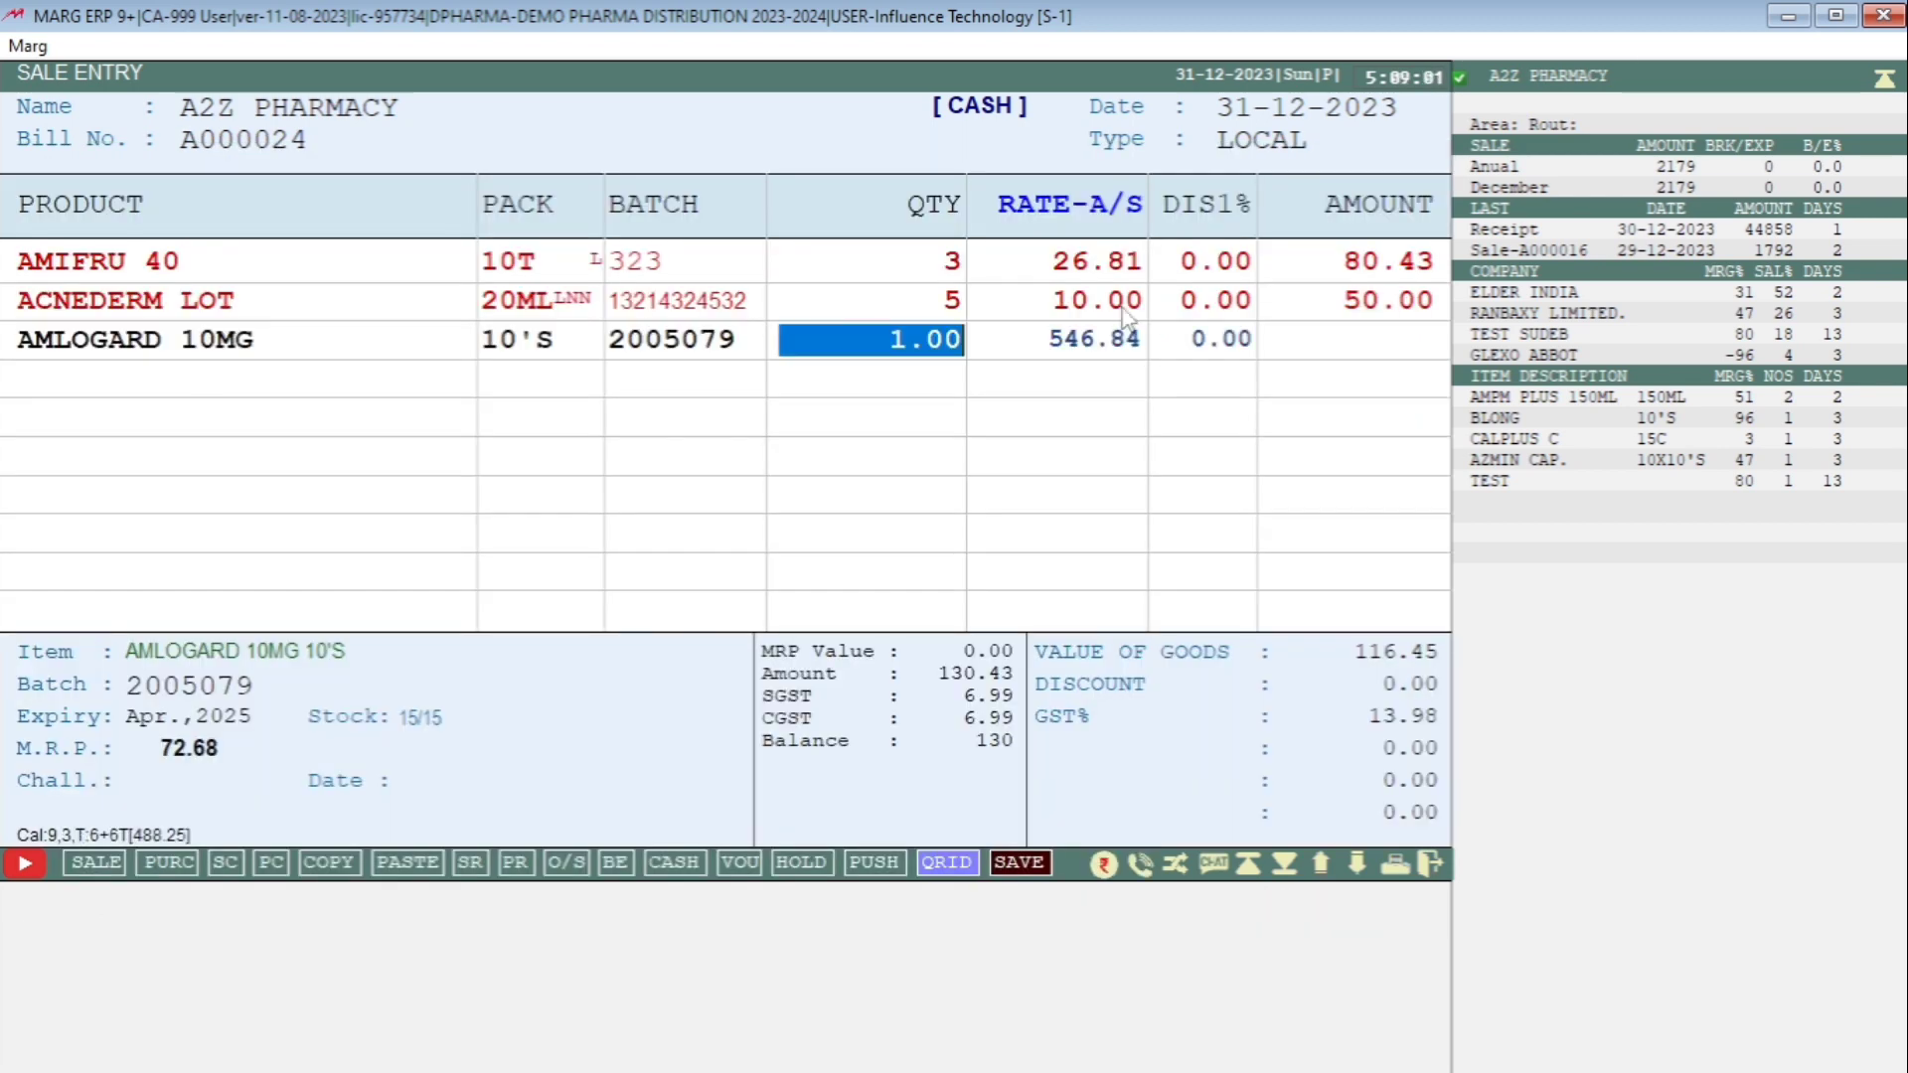
type("6.")
key("Return")
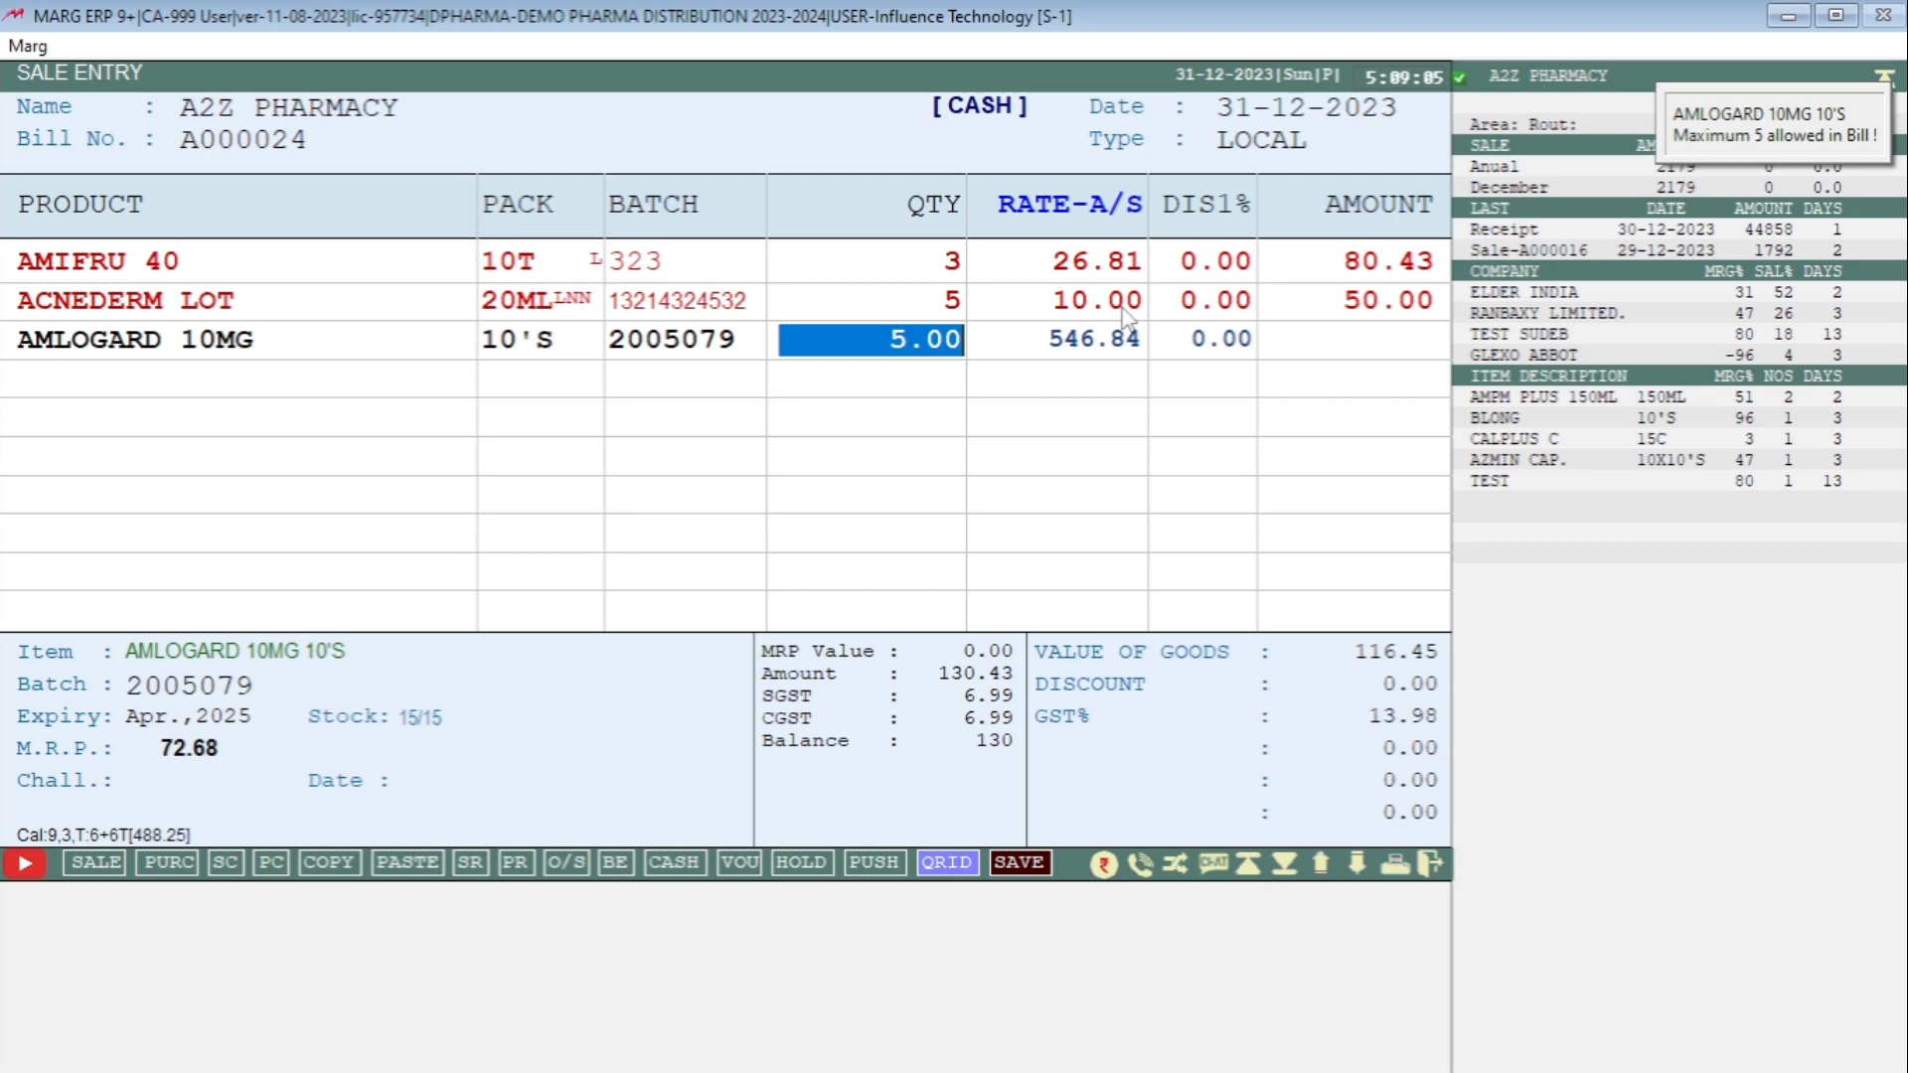
key("Return")
key("Return")
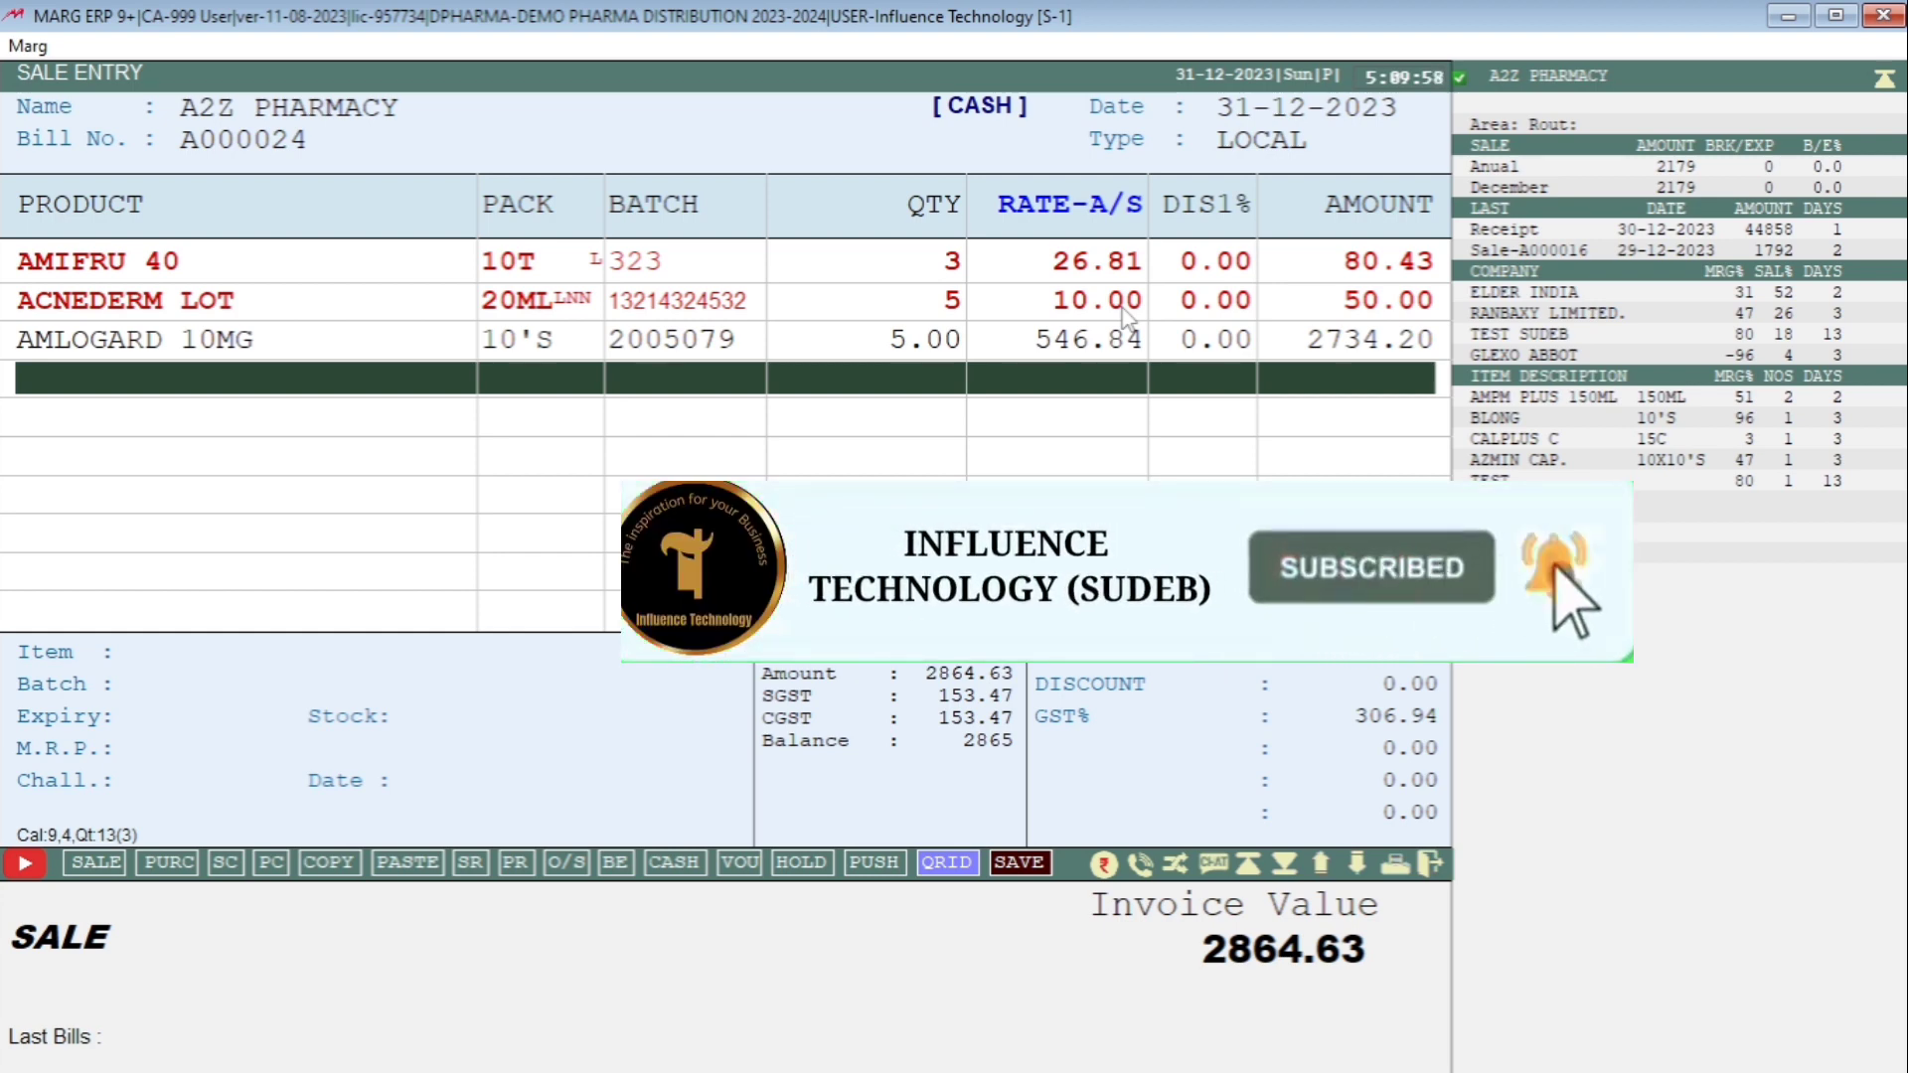
Exit the sale entry without saving and return to the main dashboard.
key("Escape")
key("Right")
key("Return")
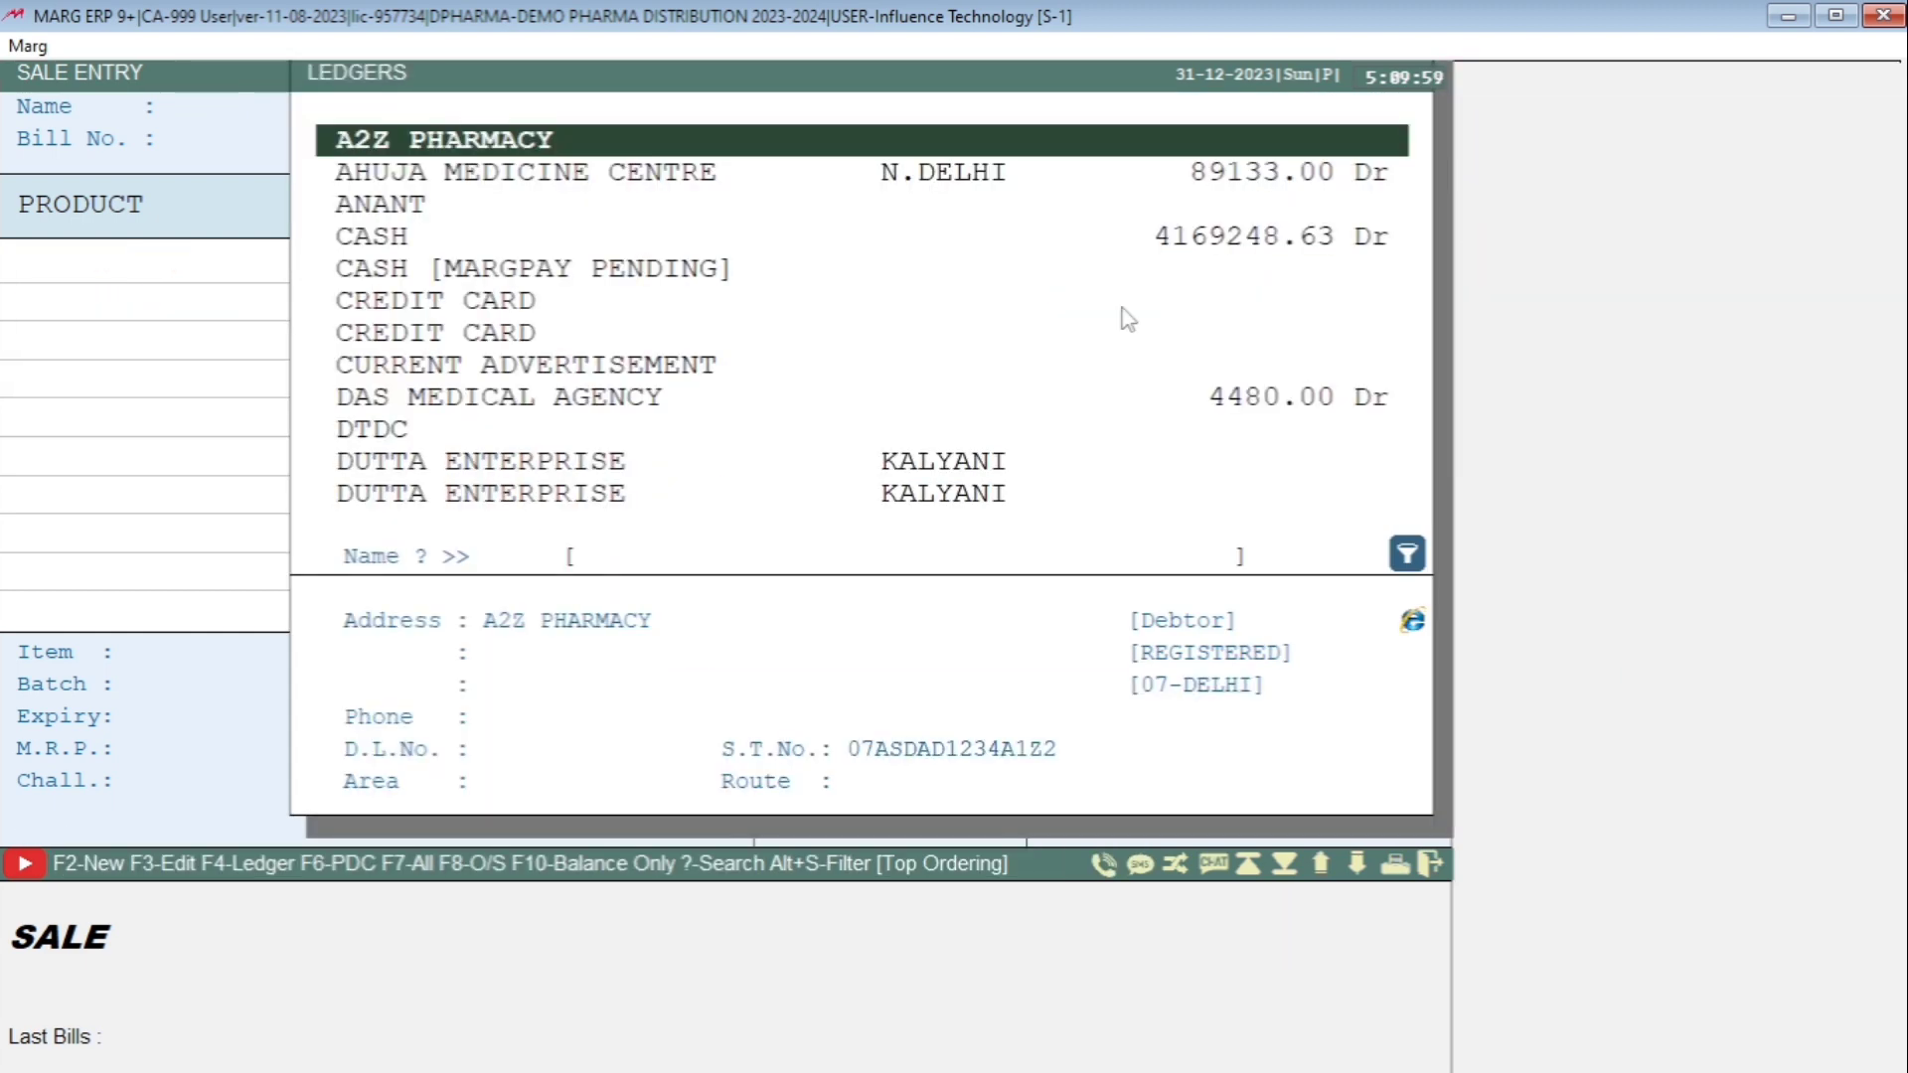
key("Escape")
key("Escape")
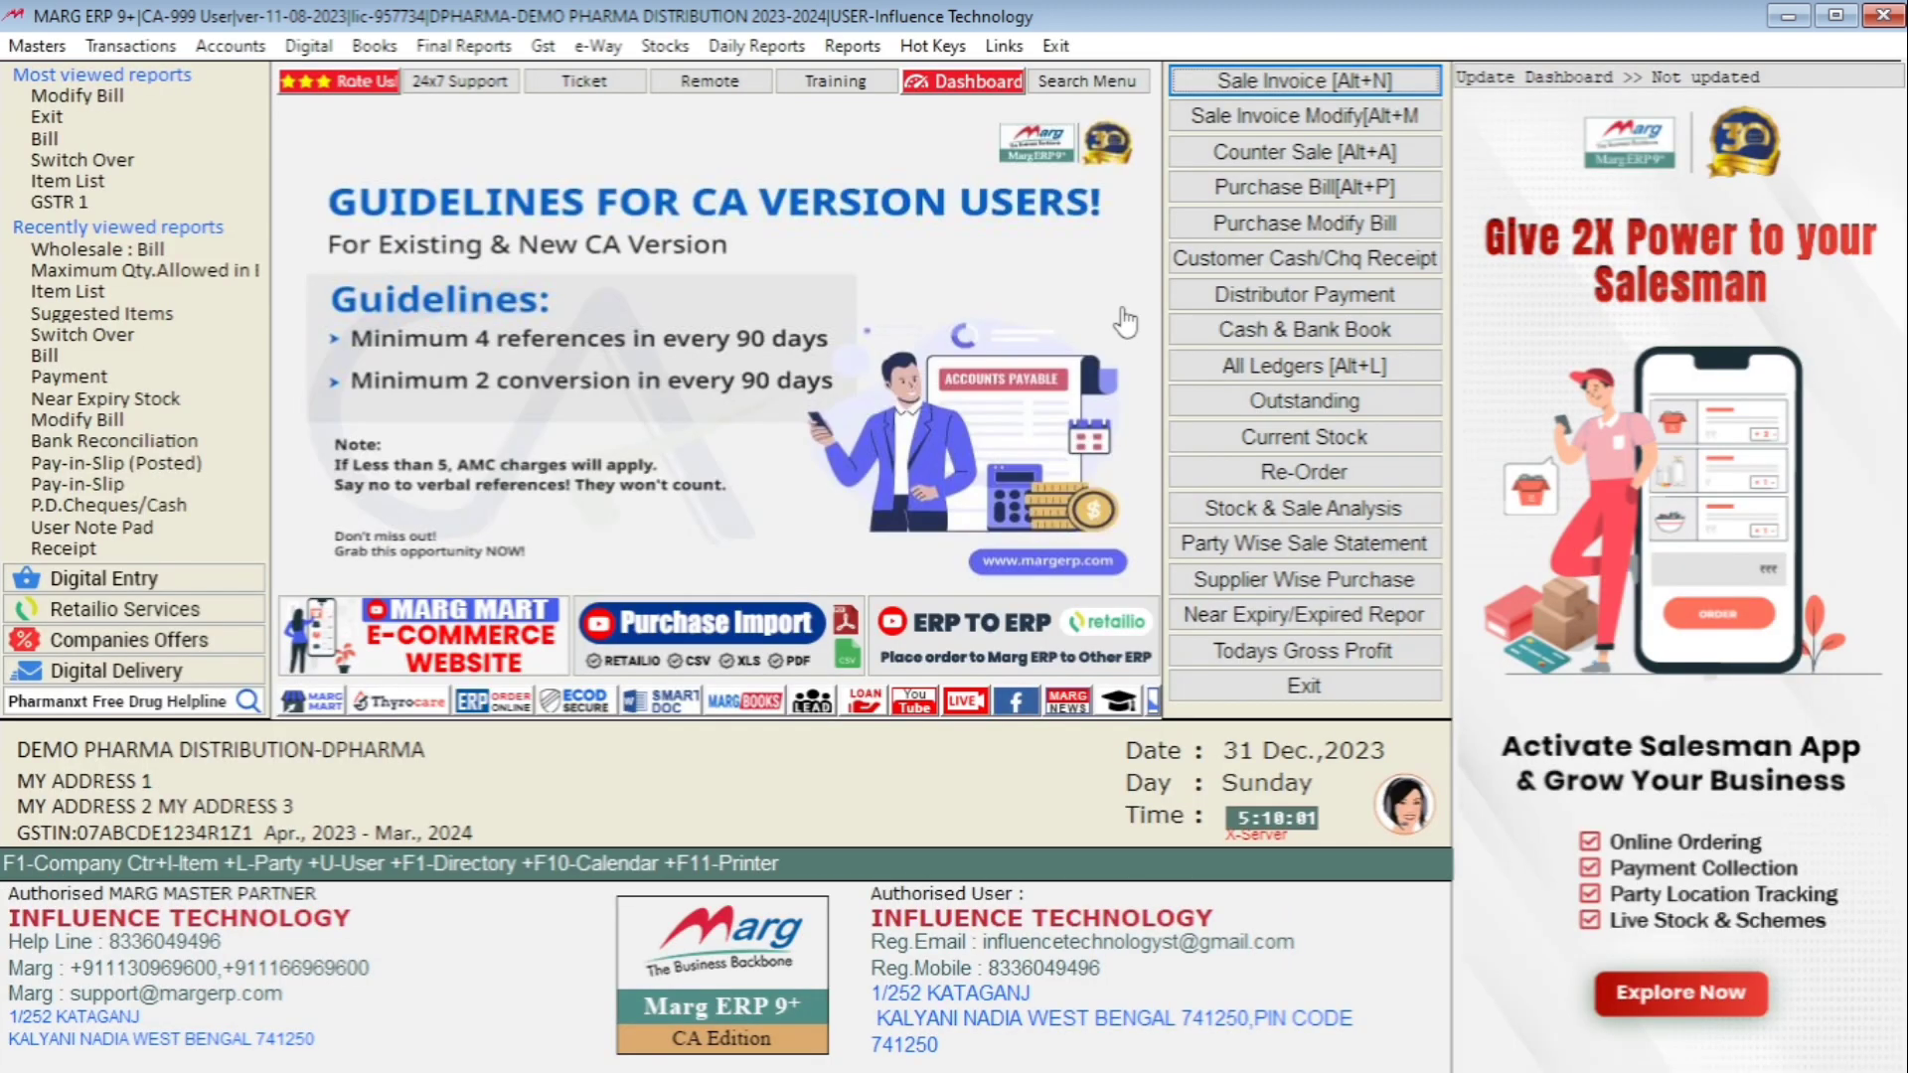